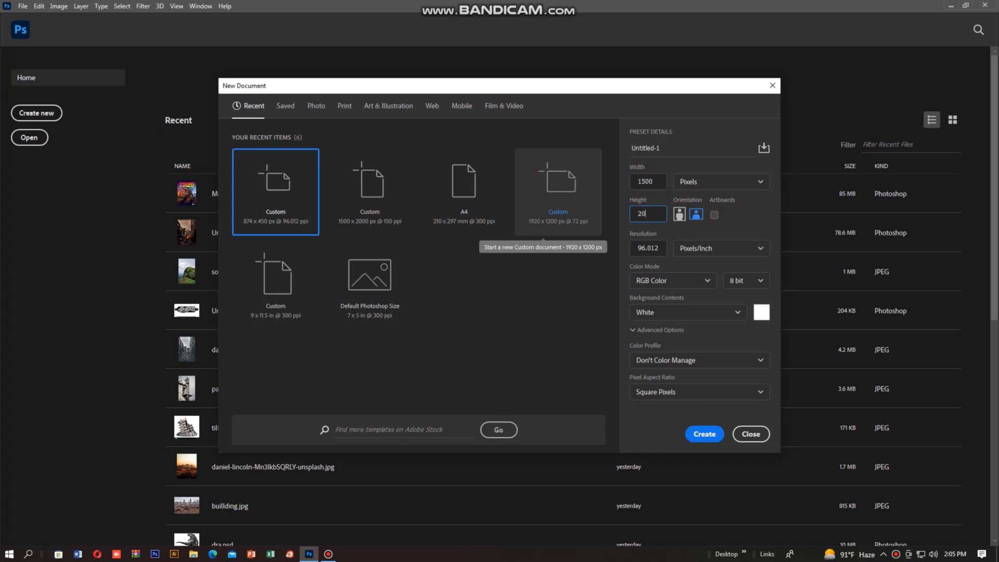
# Create a new 1500 by 2000 pixel portrait document in RGB Color with a white background
pyautogui.click(521, 186)
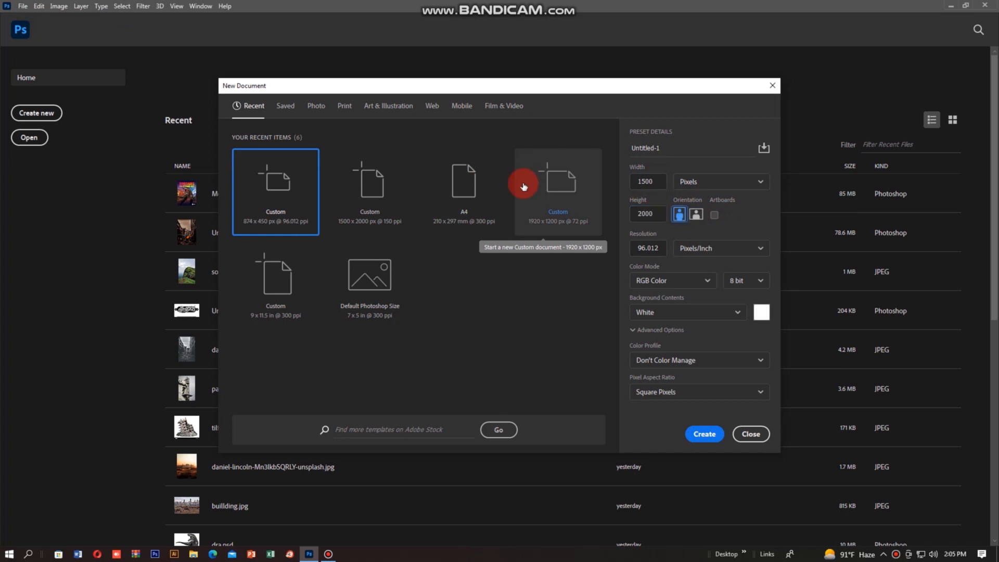
pyautogui.click(703, 435)
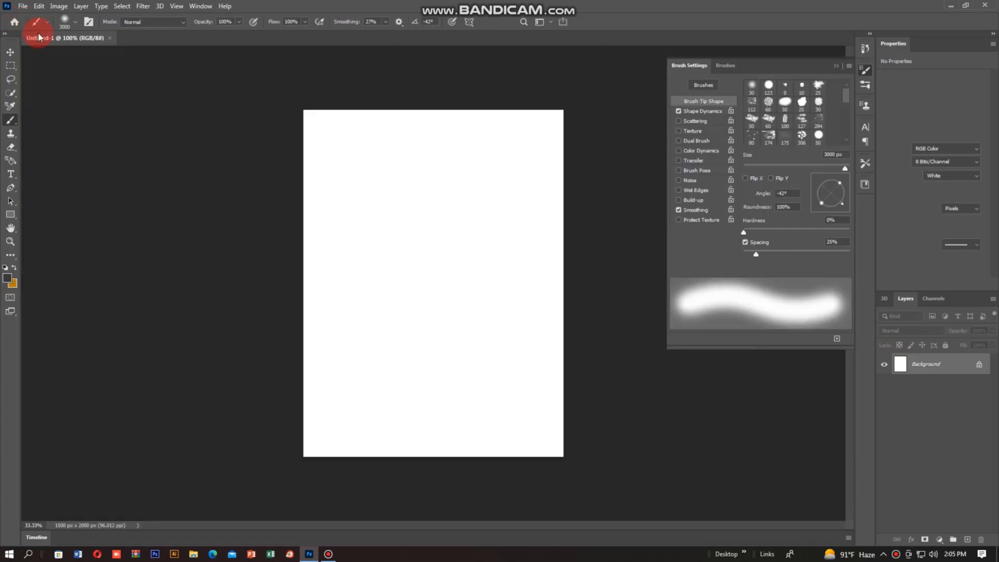
# Transfer the ruined-city image from the Broken Buillding file into the blank document, positioned at about X -1539, Y 151 px, closing the source unsaved
pyautogui.click(23, 6)
pyautogui.click(35, 28)
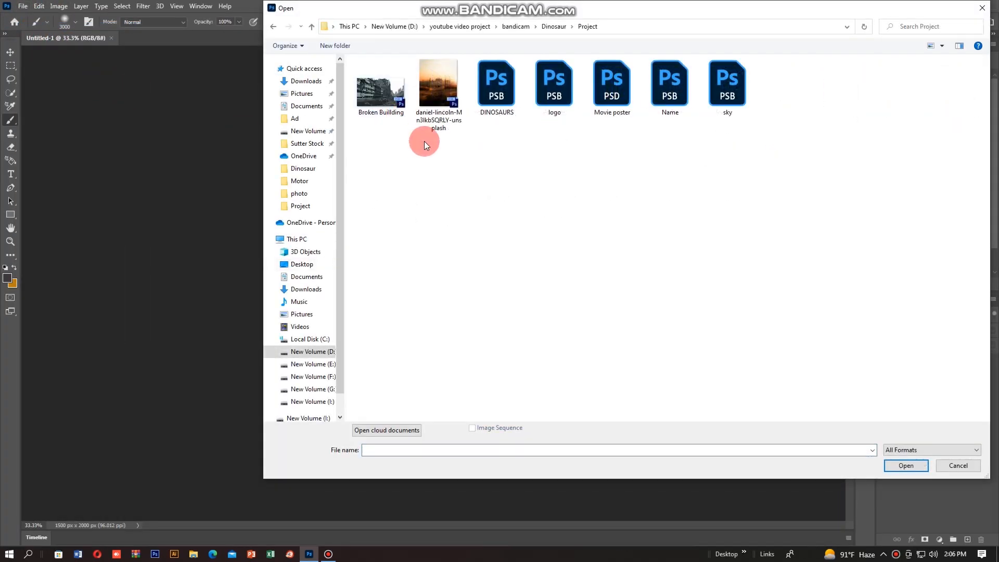
pyautogui.doubleClick(380, 96)
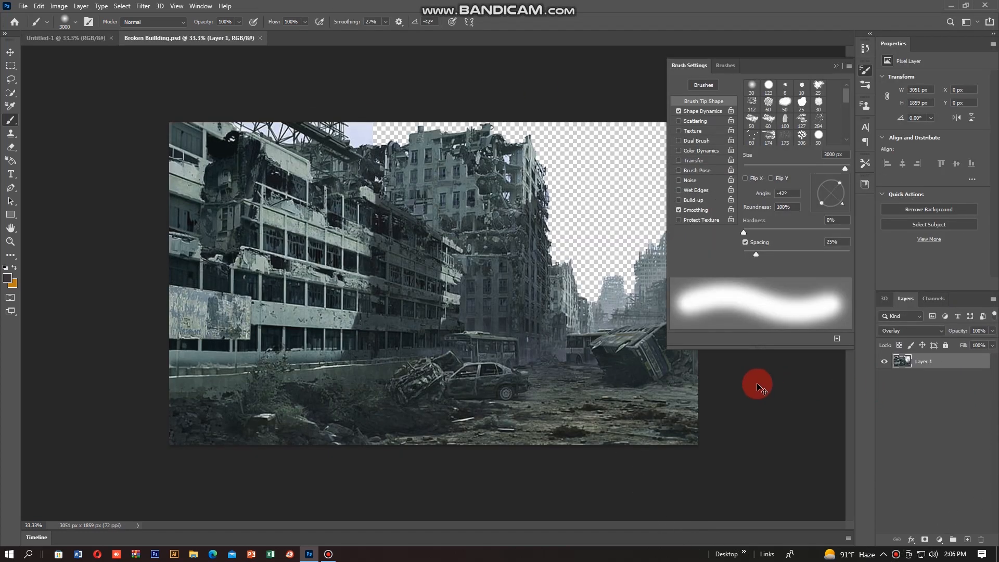
pyautogui.press('Delete')
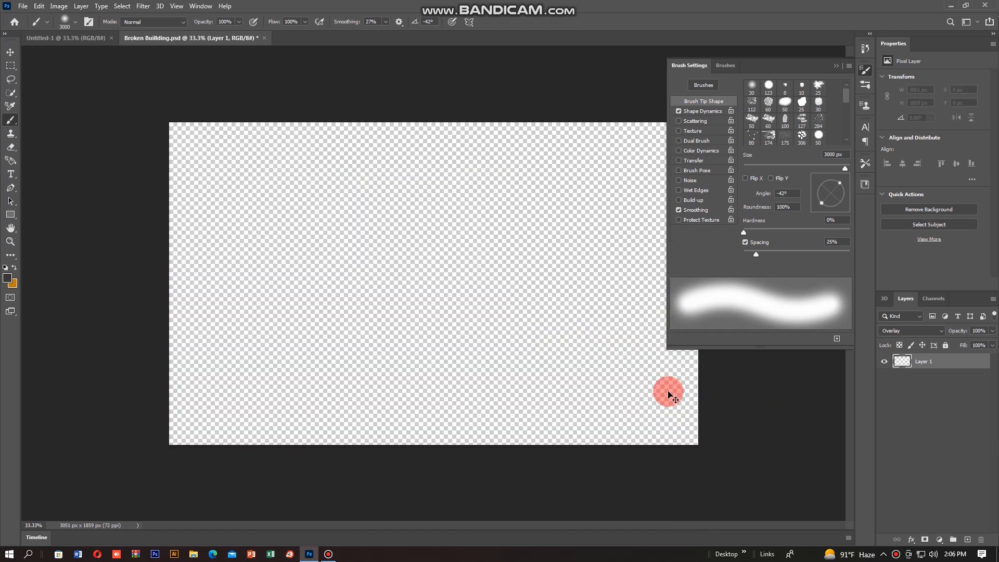
pyautogui.hotkey('ctrl', 'w')
pyautogui.click(495, 207)
pyautogui.hotkey('ctrl', 'v')
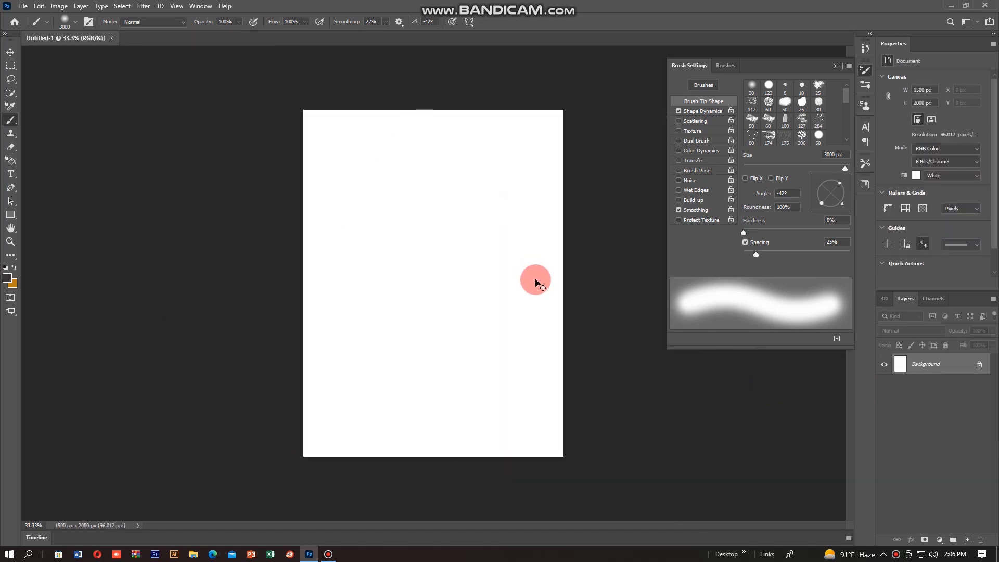
pyautogui.moveTo(515, 299)
pyautogui.mouseDown()
pyautogui.moveTo(392, 310)
pyautogui.moveTo(379, 339)
pyautogui.moveTo(200, 324)
pyautogui.moveTo(222, 324)
pyautogui.moveTo(223, 312)
pyautogui.mouseUp()
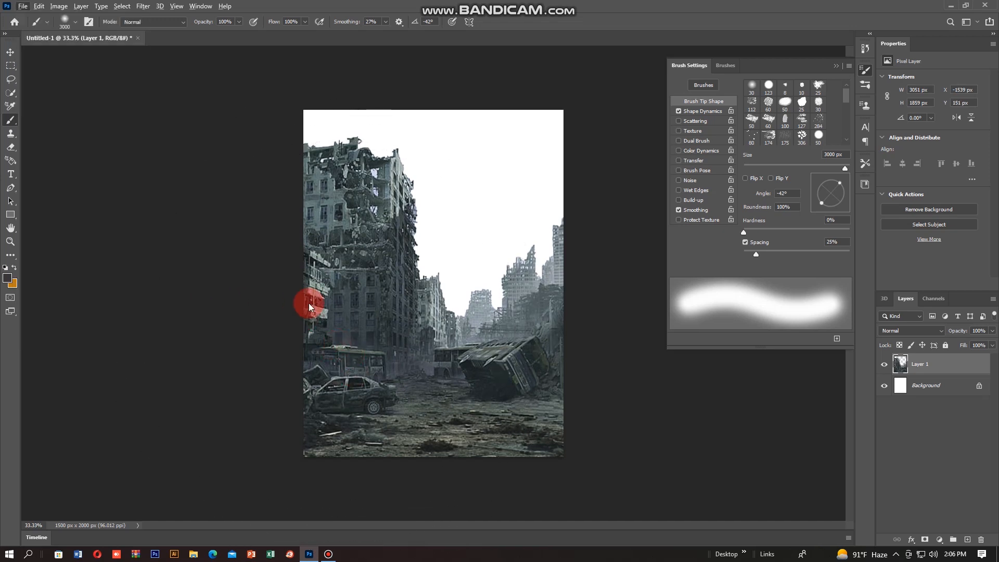
# Transfer the entire sky image from the sky.psb file into the poster document as a layer, closing the source unsaved
pyautogui.hotkey('ctrl', 'o')
pyautogui.doubleClick(717, 95)
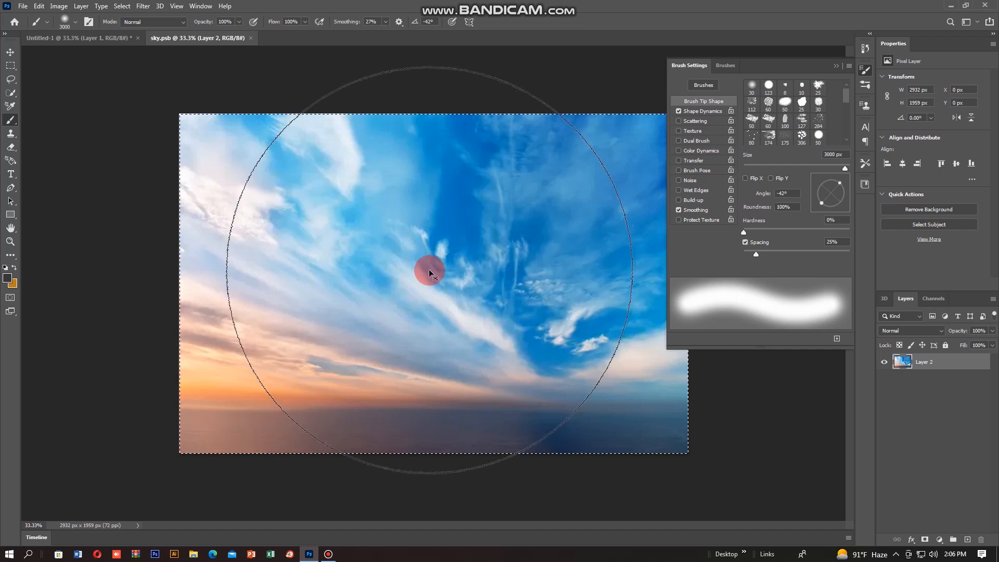
pyautogui.hotkey('ctrl', 'a')
pyautogui.click(39, 6)
pyautogui.click(48, 69)
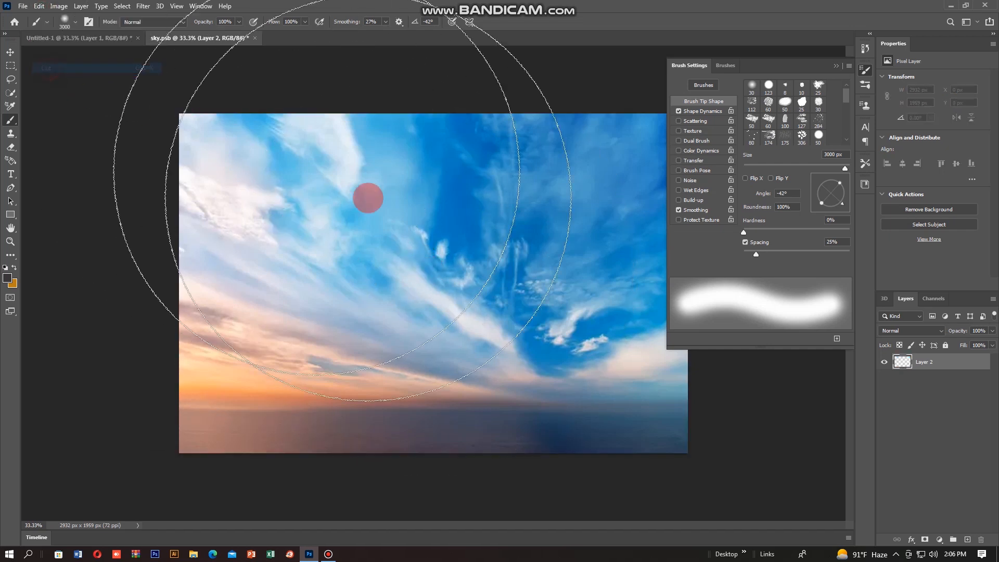
pyautogui.hotkey('ctrl', 'w')
pyautogui.click(495, 207)
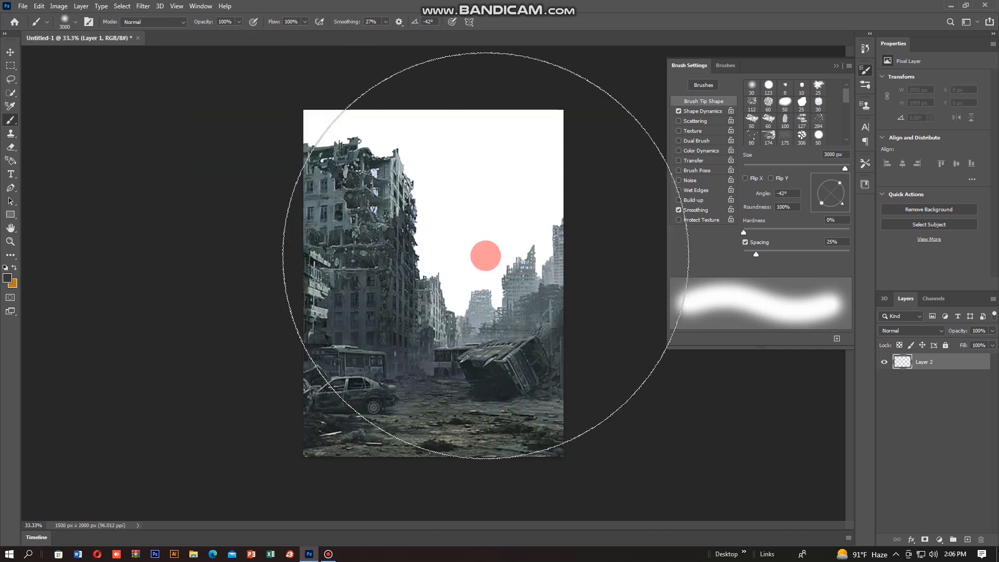
pyautogui.hotkey('ctrl', 'v')
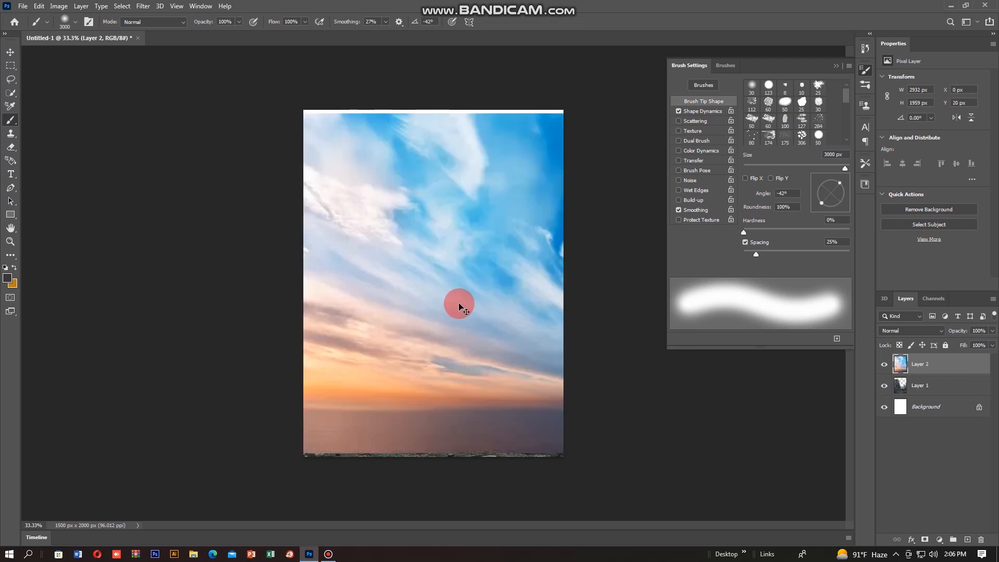
# Flip the sky layer horizontally and scale it down to about 1983 by 1326 px across the poster's upper part
pyautogui.moveTo(457, 301); pyautogui.dragTo(292, 185)
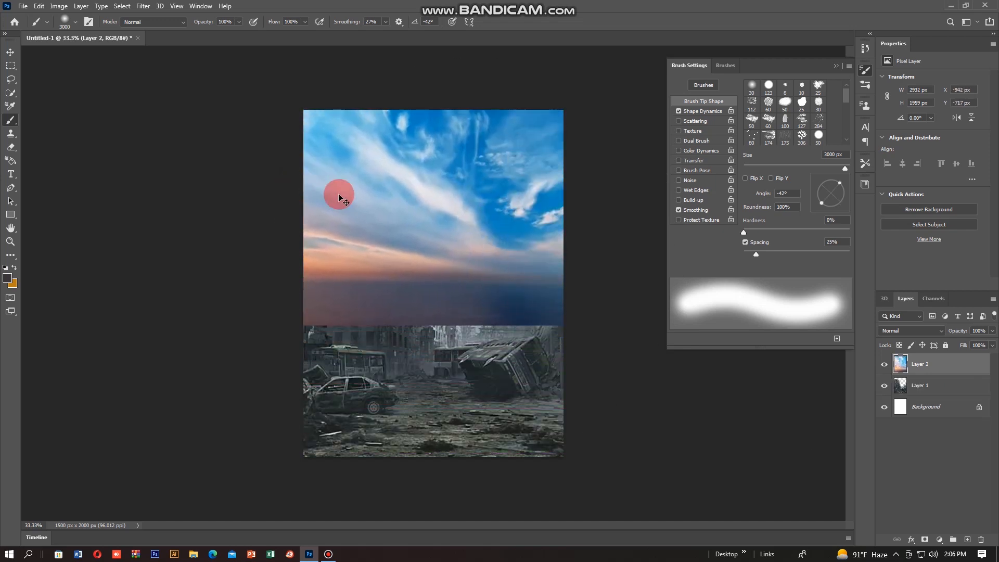
pyautogui.hotkey('ctrl', 't')
pyautogui.rightClick(401, 191)
pyautogui.click(444, 368)
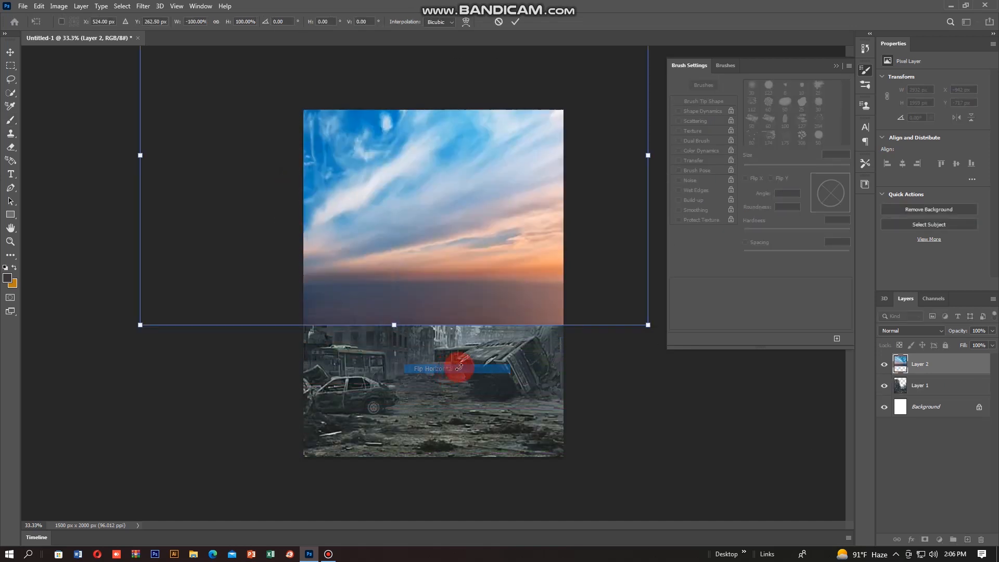
pyautogui.moveTo(647, 325); pyautogui.dragTo(497, 308)
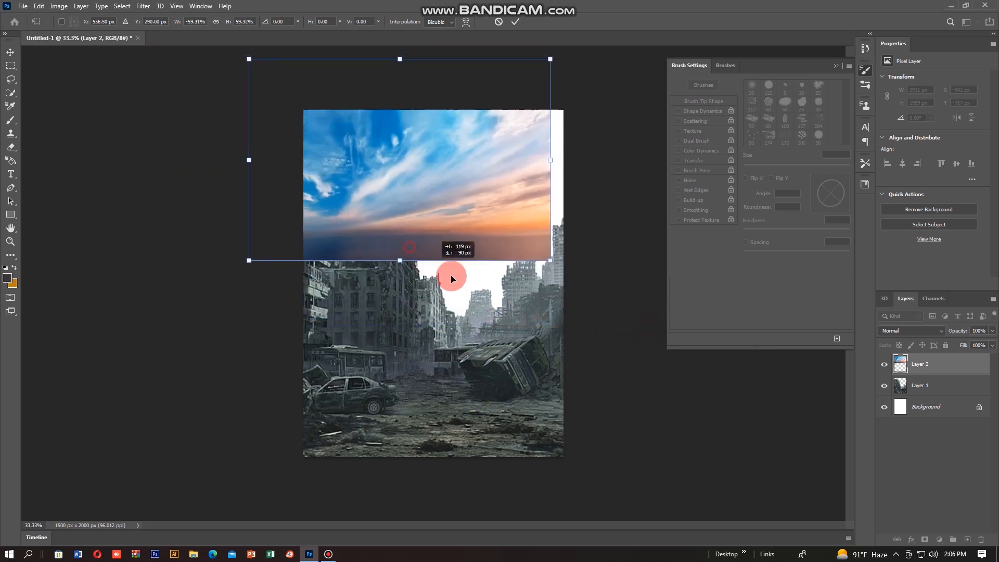
pyautogui.moveTo(453, 276); pyautogui.dragTo(452, 283)
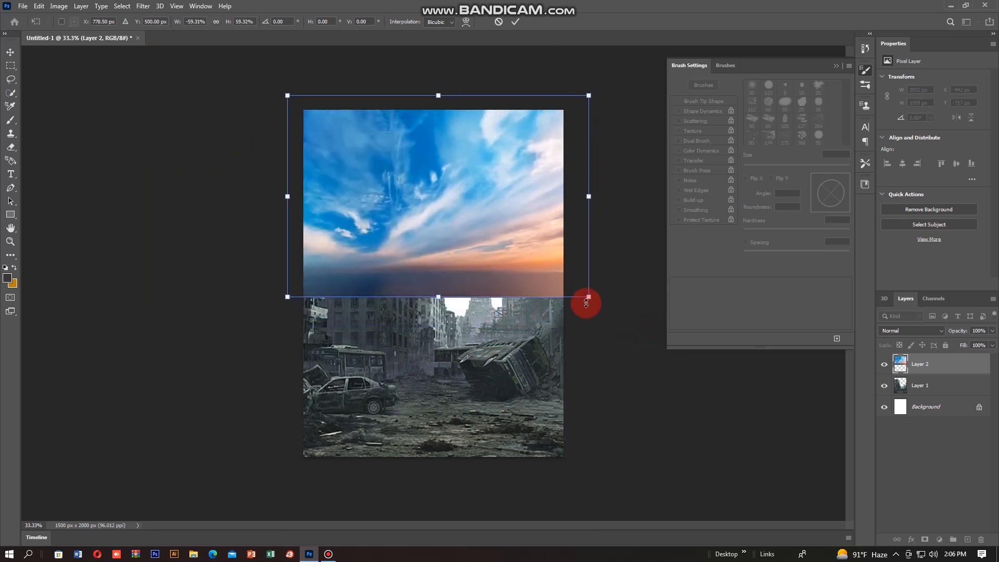
pyautogui.moveTo(588, 297); pyautogui.dragTo(607, 313)
pyautogui.press('Return')
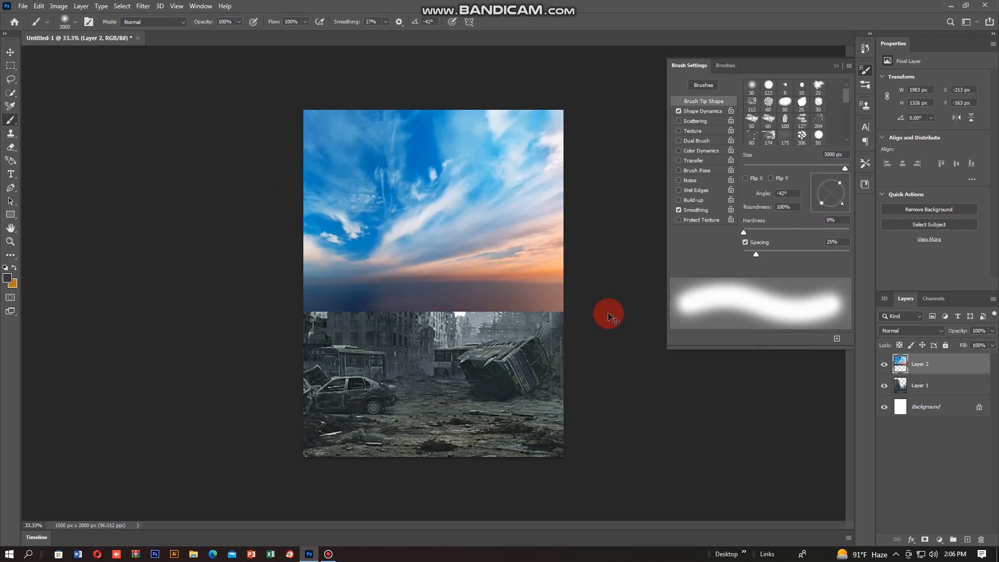
# Place the sky layer behind the ruined buildings and shift it to about X -66, Y -94 px
pyautogui.hotkey('ctrl', '[')
pyautogui.moveTo(472, 207); pyautogui.dragTo(502, 217)
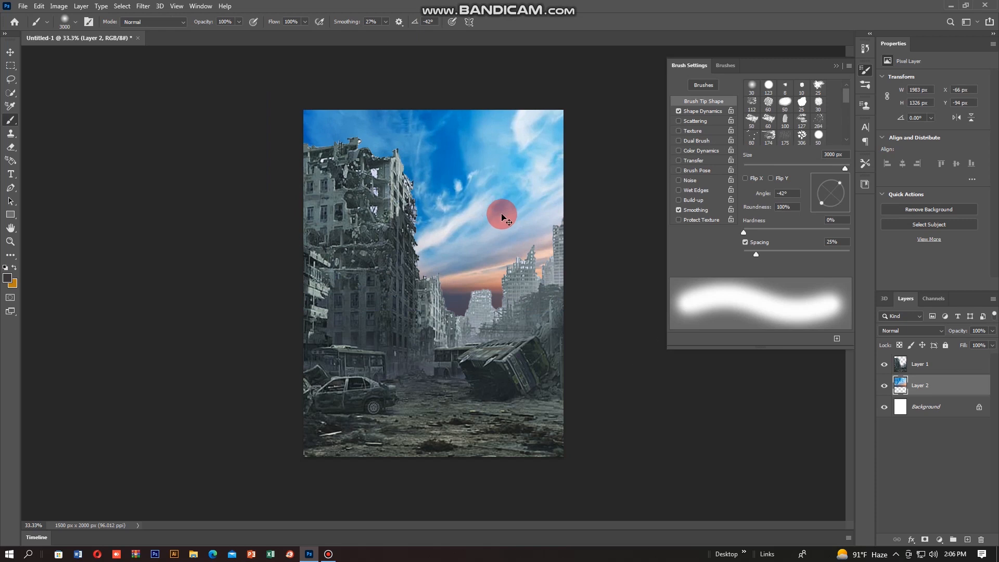
# Duplicate the ruined-city layer and set the copy's blend mode to Color Dodge
pyautogui.click(924, 365)
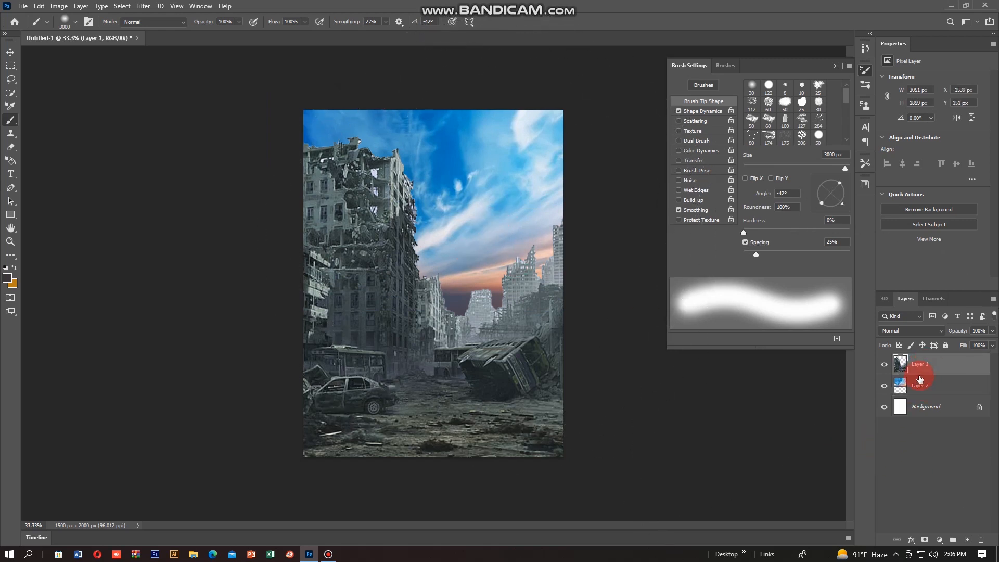
pyautogui.hotkey('ctrl', 'j')
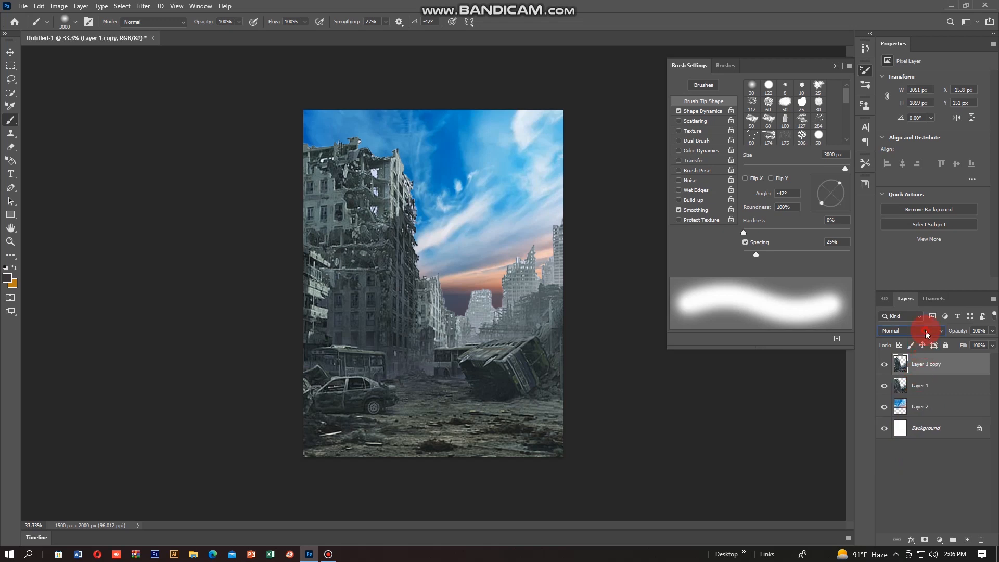
pyautogui.click(927, 334)
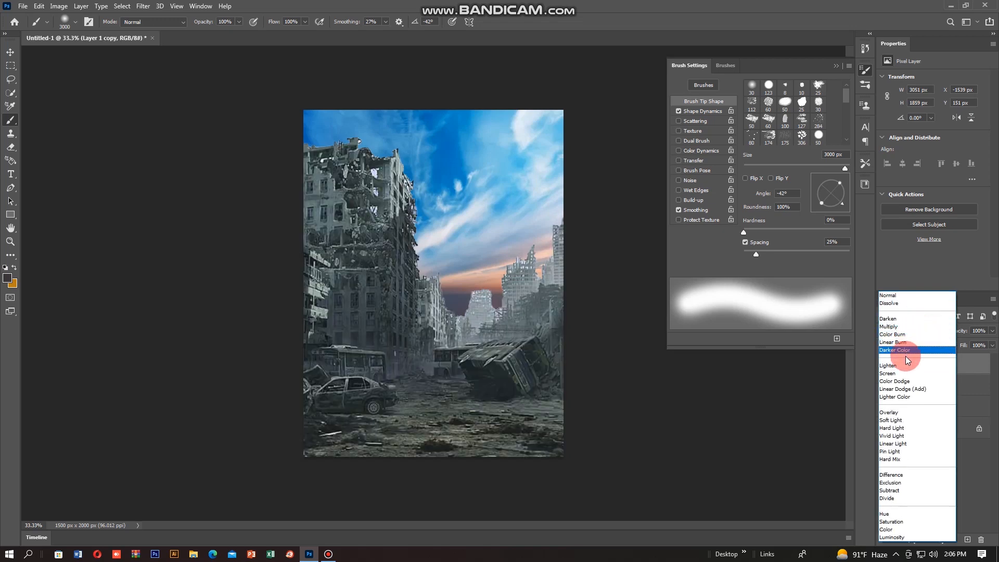
pyautogui.click(904, 384)
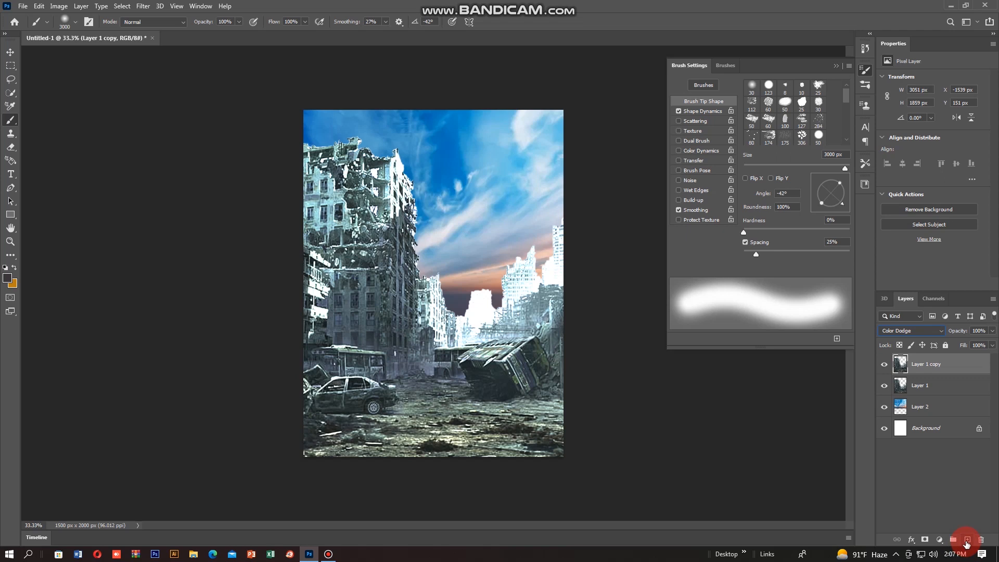
# Add an empty layer above the Color Dodge copy and load the ruined-city layer's outline as a selection
pyautogui.click(966, 540)
pyautogui.keyDown('ctrl'); pyautogui.click(900, 388); pyautogui.keyUp('ctrl')
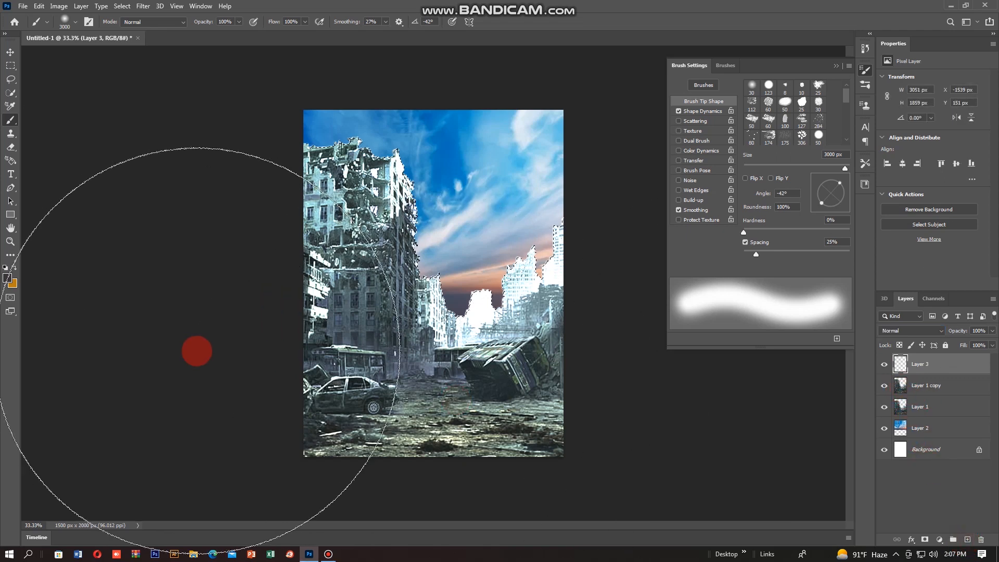
# Set the starting stop of the Gradient tool's gradient to deep blue #2803b2
pyautogui.click(10, 215)
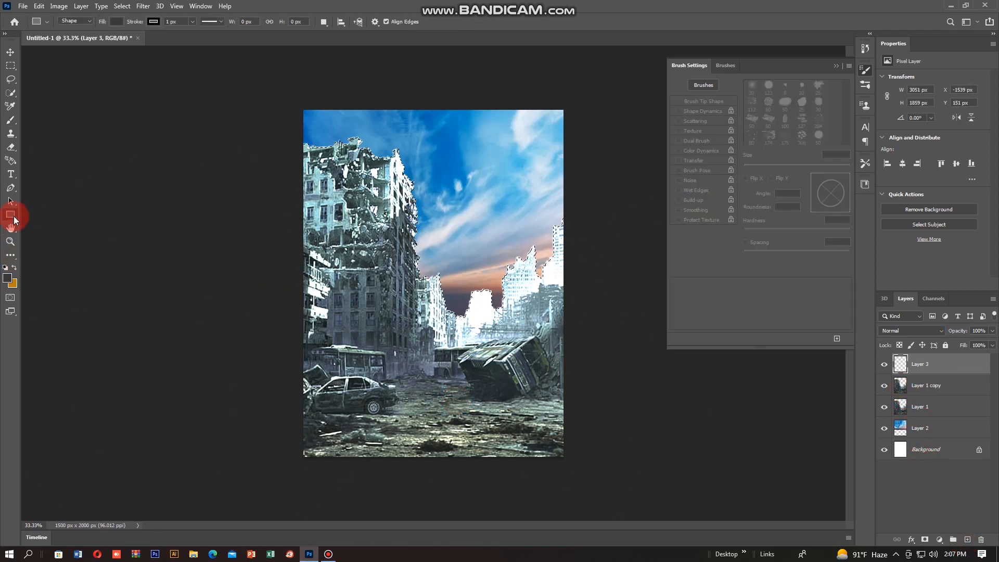
pyautogui.click(15, 255)
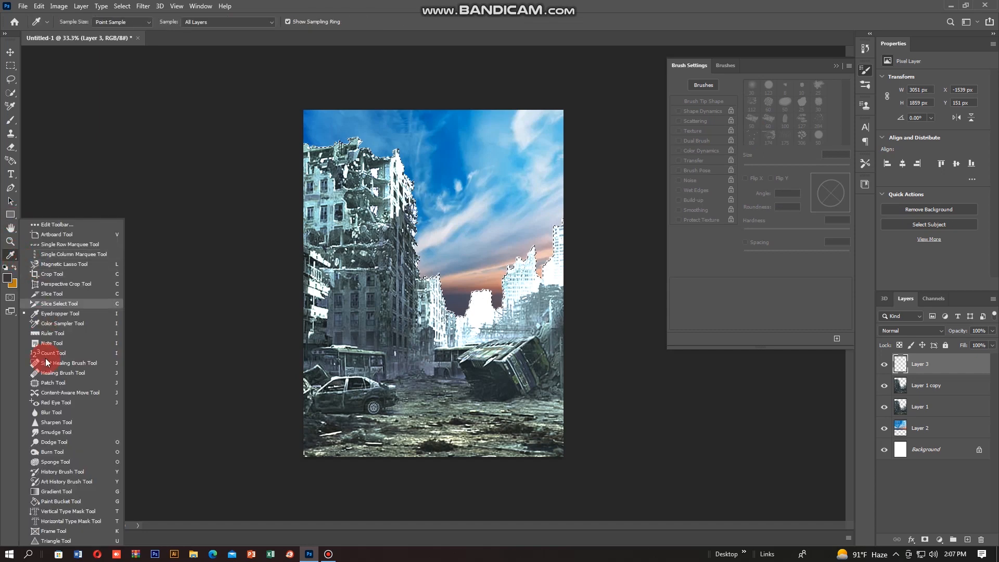
pyautogui.click(42, 491)
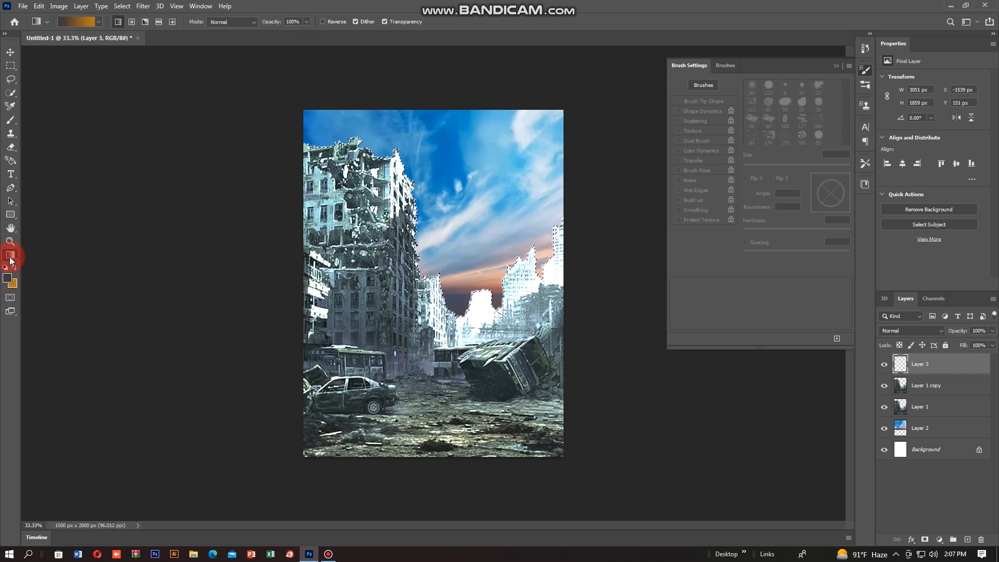
pyautogui.click(82, 24)
pyautogui.click(458, 284)
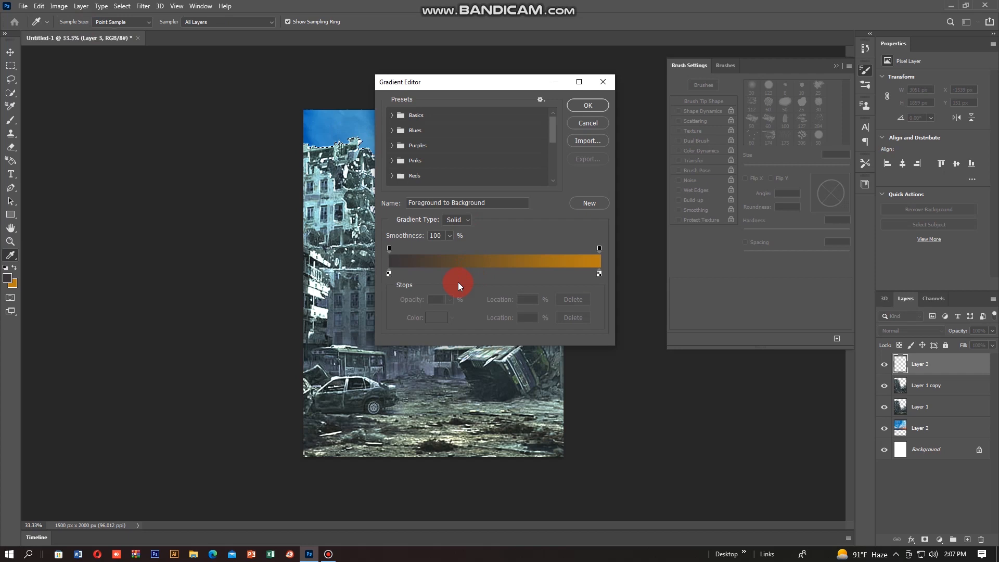
pyautogui.doubleClick(388, 274)
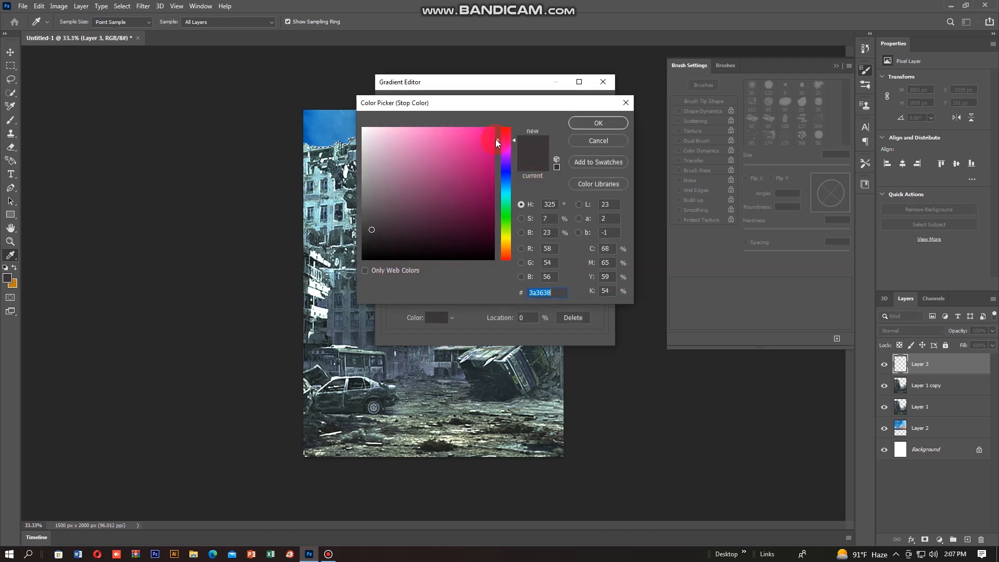
pyautogui.moveTo(495, 139); pyautogui.dragTo(494, 174)
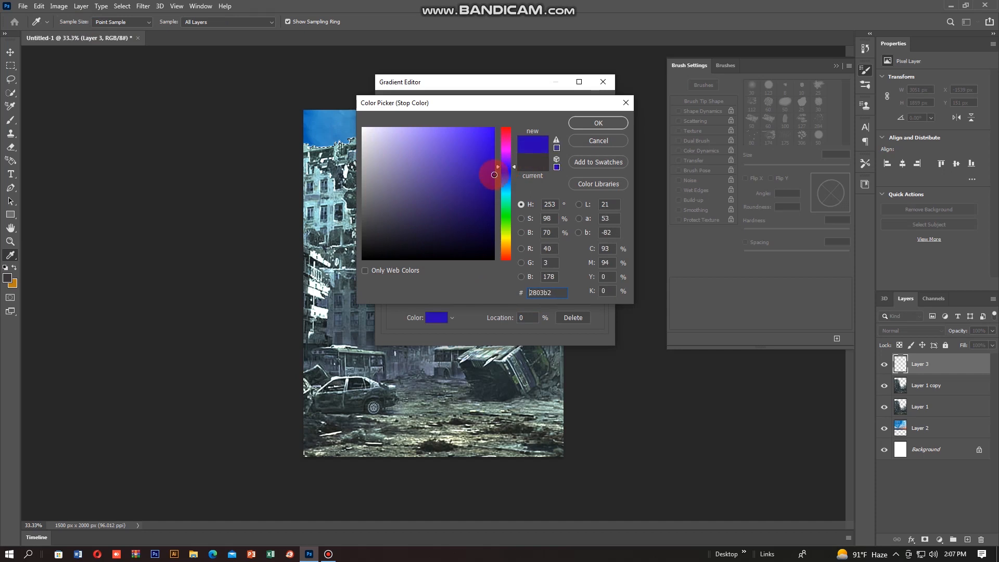
pyautogui.click(610, 124)
pyautogui.click(590, 165)
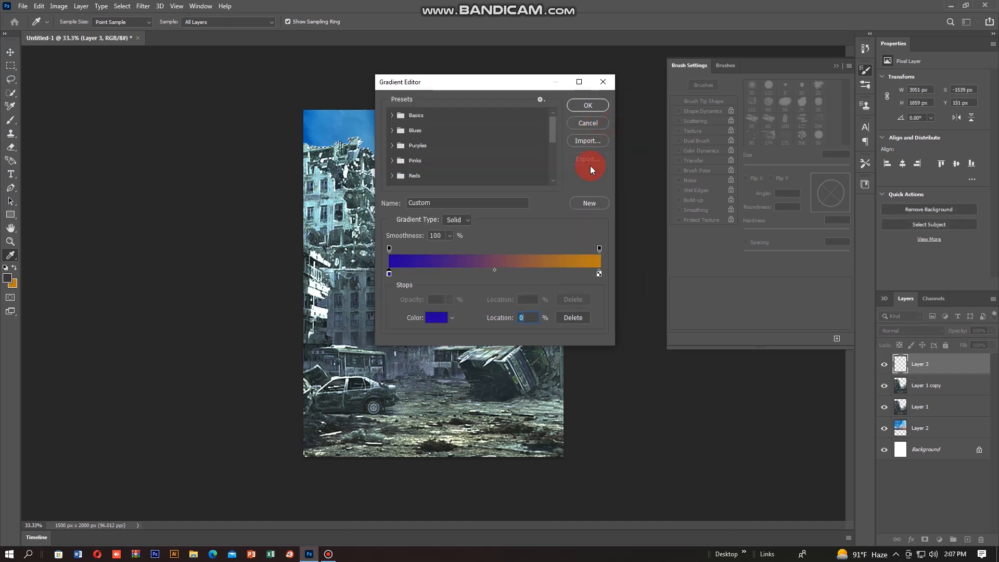
# Set the gradient's end stop to bright orange #ffa60b and accept the custom gradient
pyautogui.doubleClick(598, 274)
pyautogui.click(482, 160)
pyautogui.moveTo(482, 159); pyautogui.dragTo(493, 123)
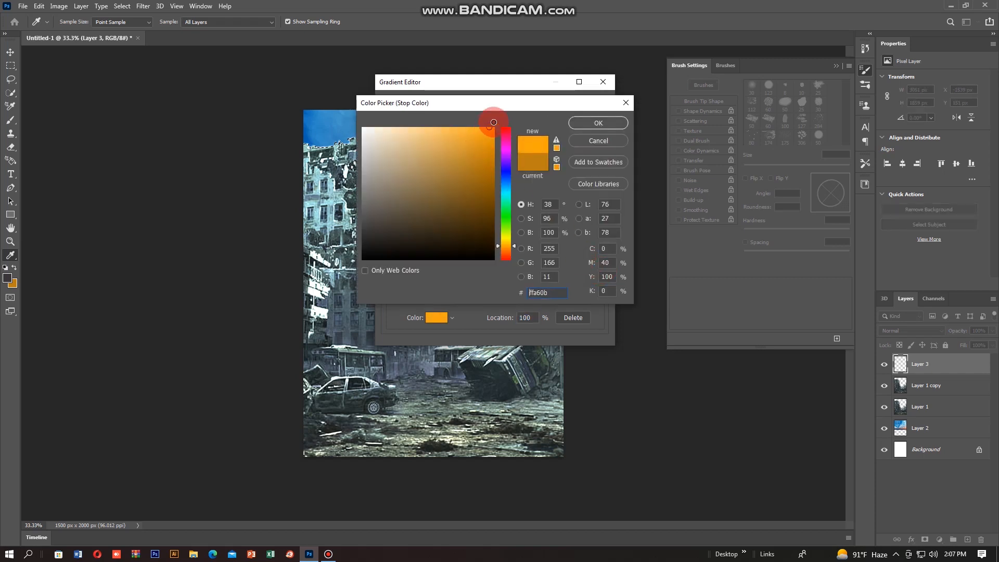
pyautogui.click(589, 122)
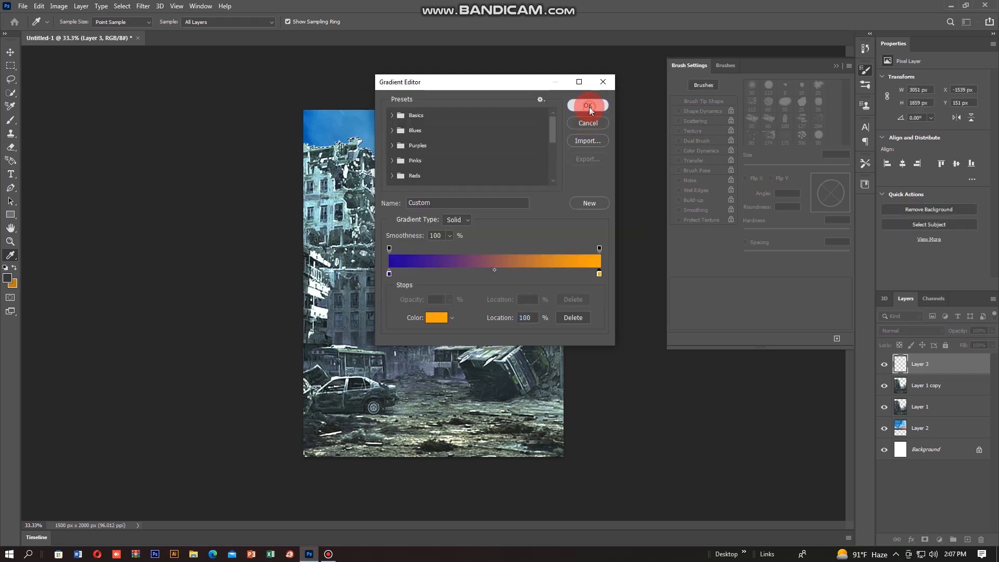
pyautogui.click(587, 106)
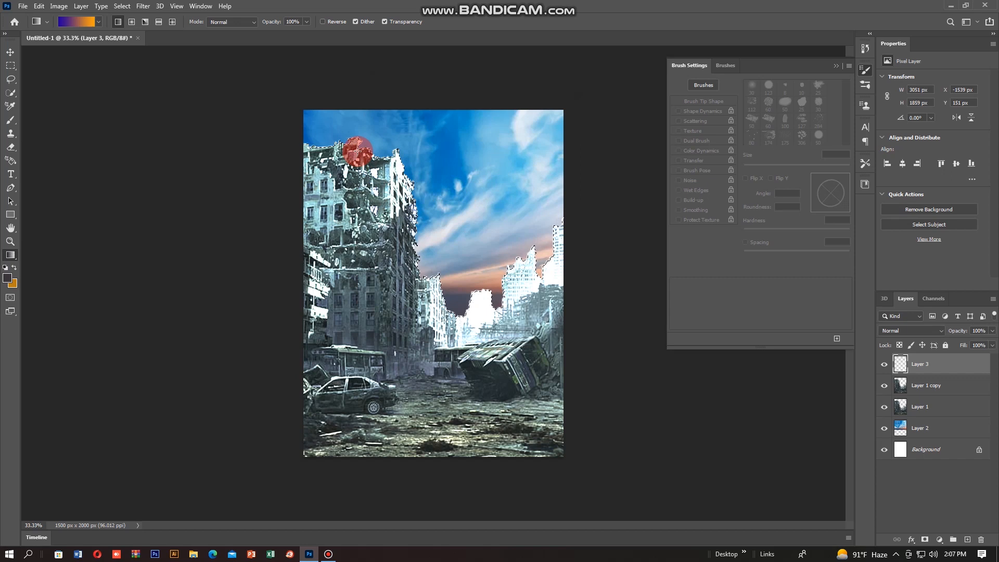
# Fill the city selection on the empty layer with the gradient, running from blue at the building tops to orange below the canvas
pyautogui.moveTo(357, 151); pyautogui.dragTo(376, 411)
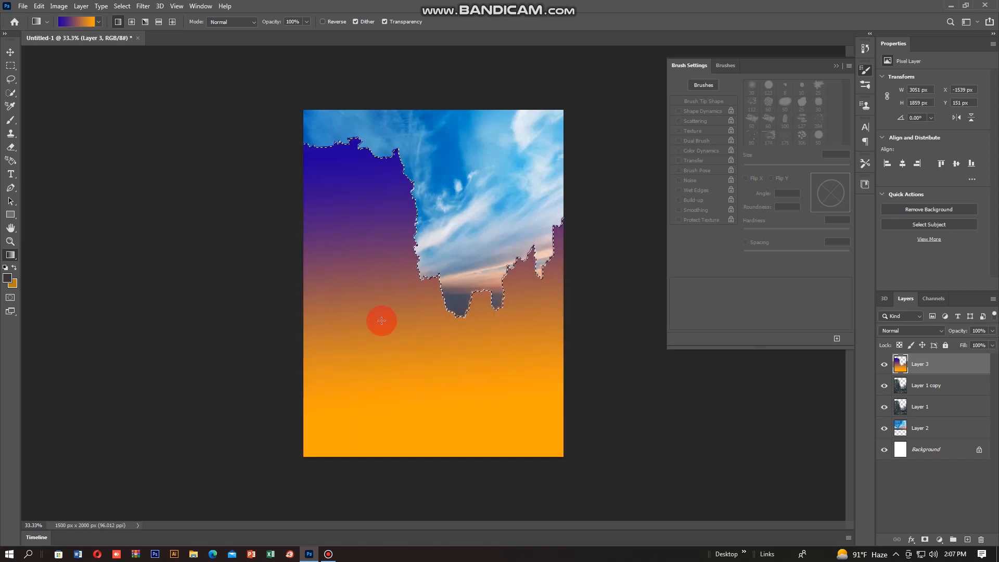
pyautogui.moveTo(353, 157); pyautogui.dragTo(362, 501)
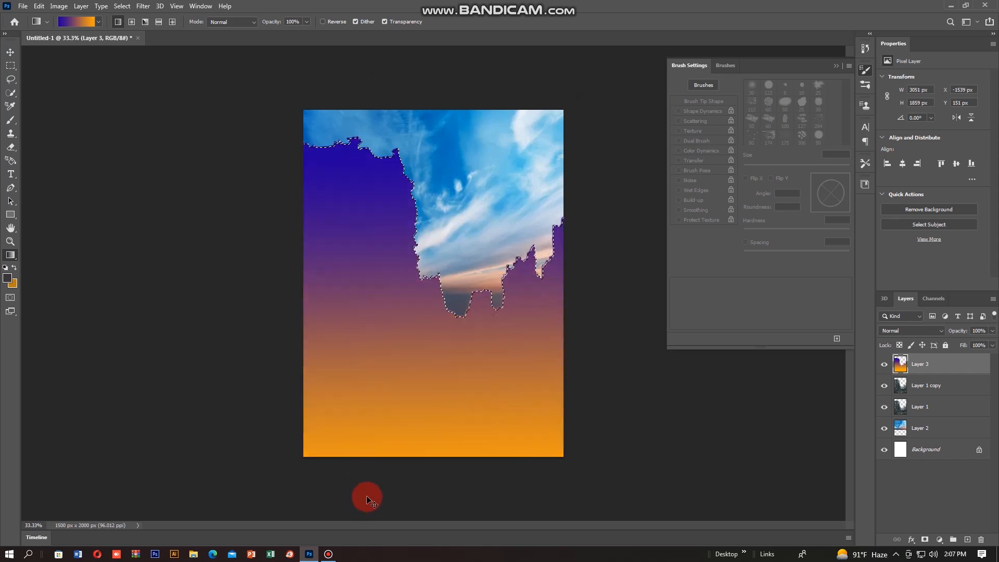
pyautogui.press('Delete')
pyautogui.moveTo(399, 158); pyautogui.dragTo(388, 538)
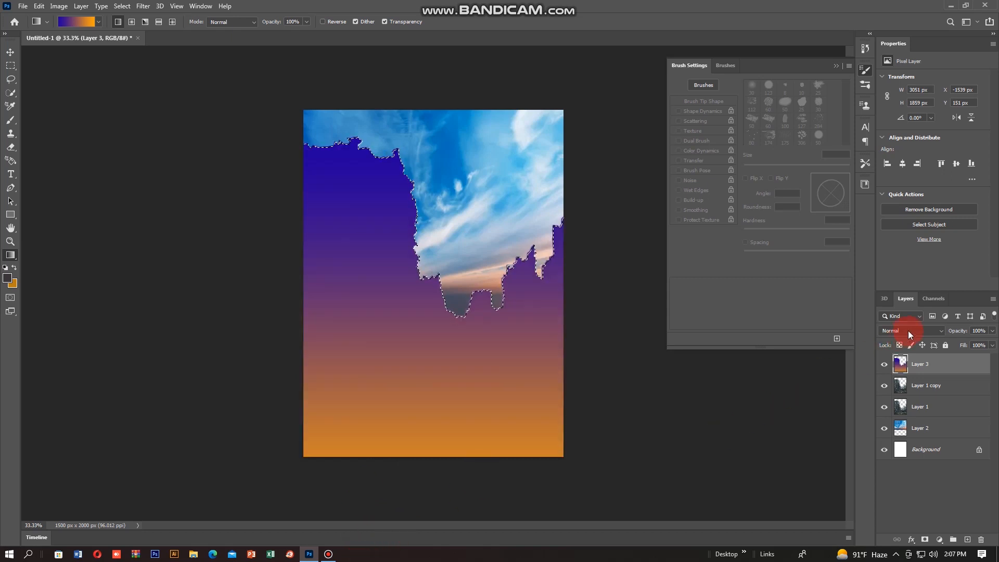
# Set the gradient layer's blend mode to Color Dodge and the ruined-city copy's to Hard Light, leaving nothing selected
pyautogui.click(920, 328)
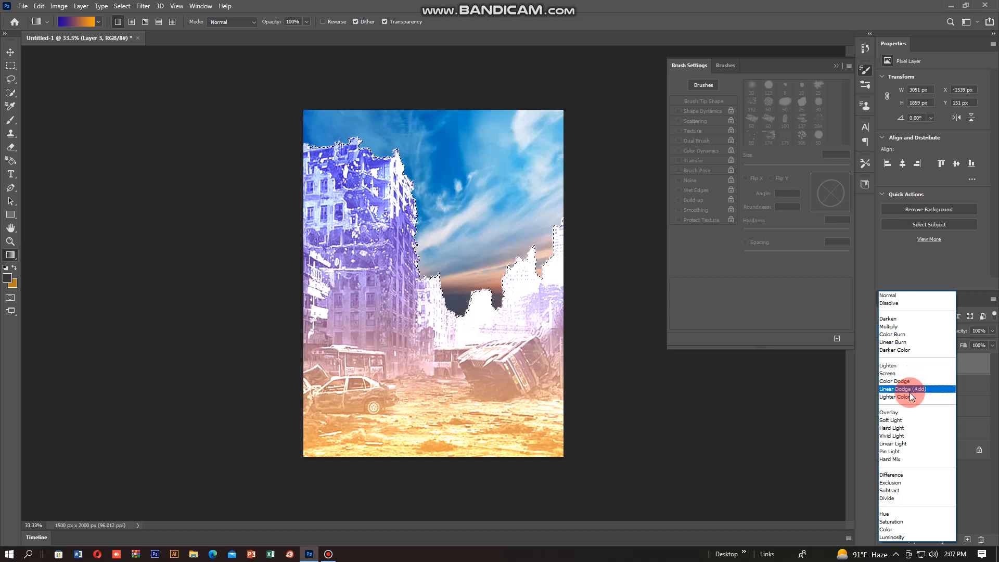
pyautogui.click(909, 381)
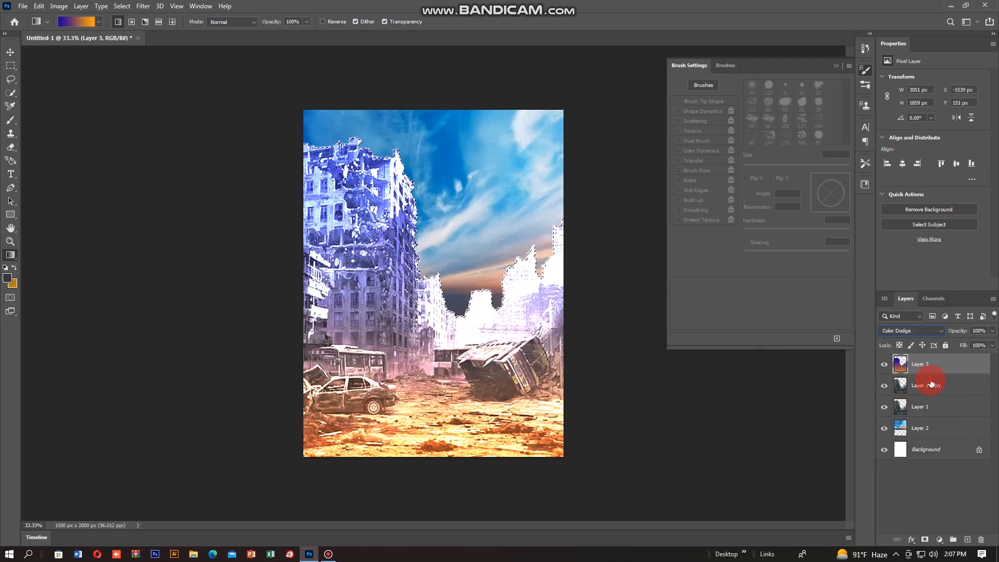
pyautogui.click(931, 383)
pyautogui.scroll(-3, 929, 329)
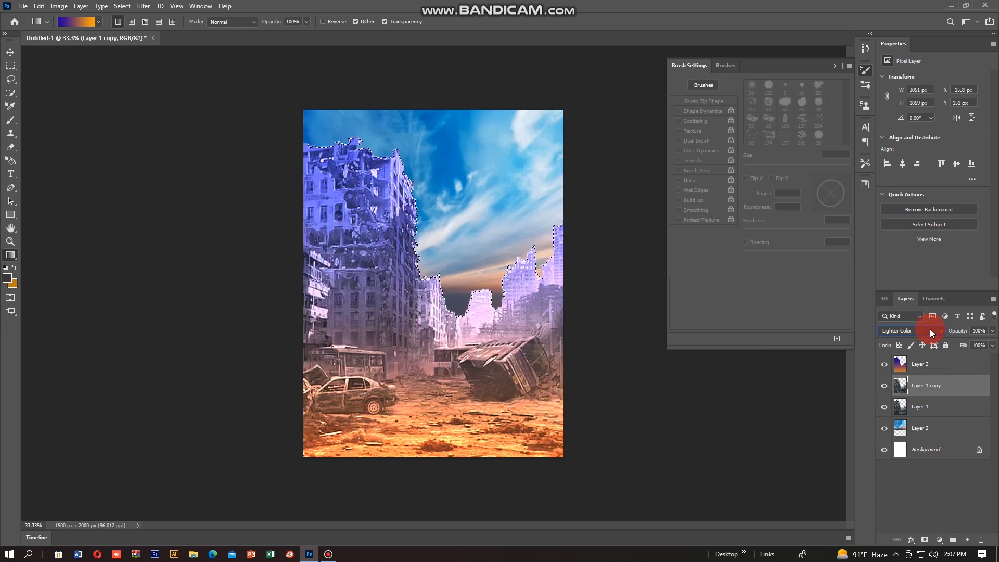
pyautogui.scroll(-1, 929, 329)
pyautogui.scroll(-2, 929, 329)
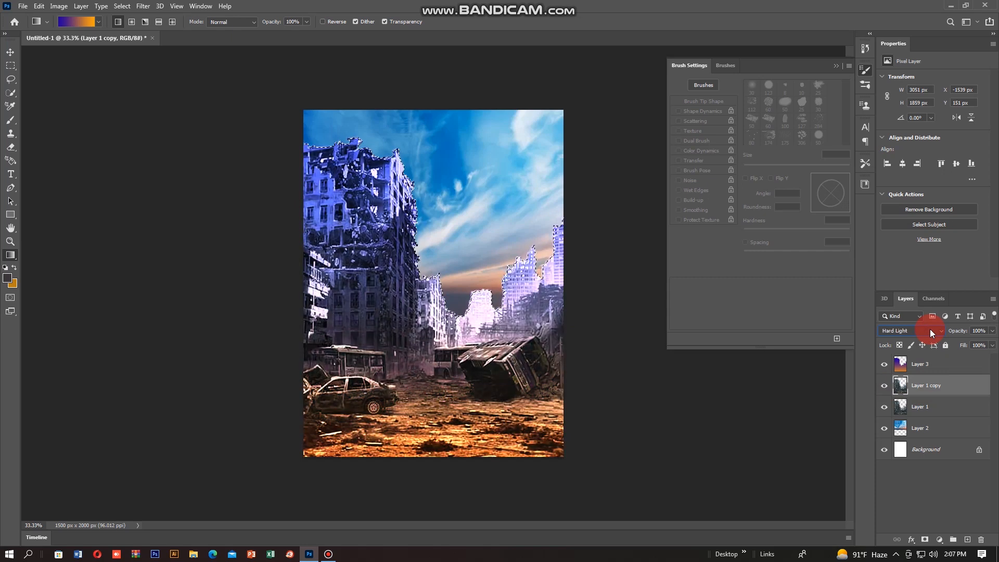
pyautogui.click(740, 463)
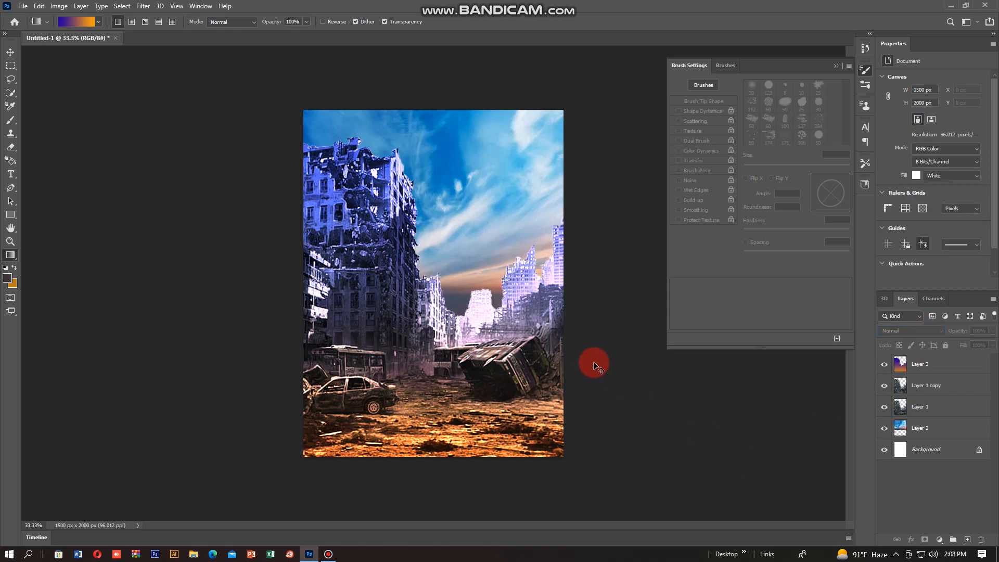
# Group the gradient layer and both ruined-city layers into a group named Building
pyautogui.click(924, 408)
pyautogui.keyDown('shift'); pyautogui.click(931, 370); pyautogui.keyUp('shift')
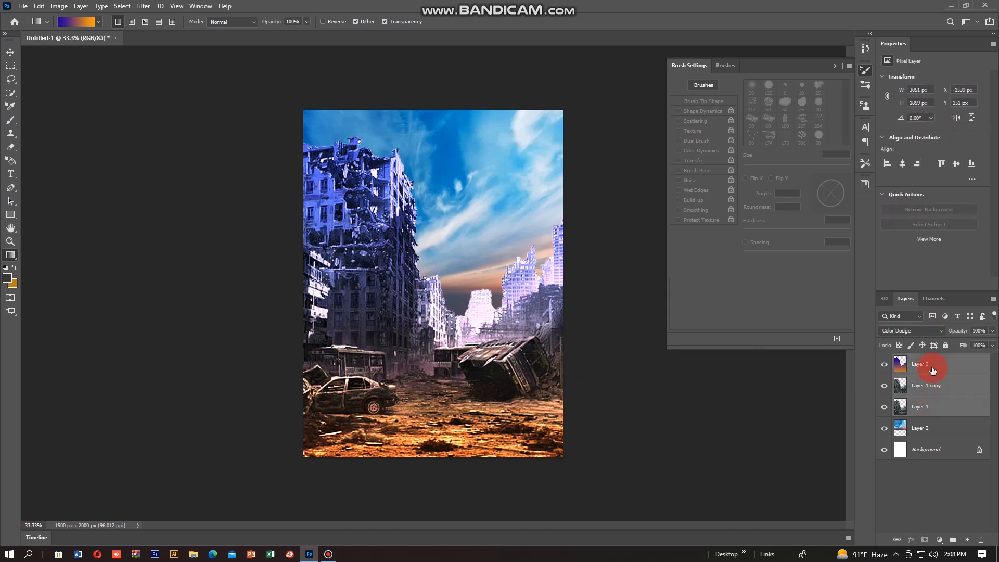
pyautogui.rightClick(932, 370)
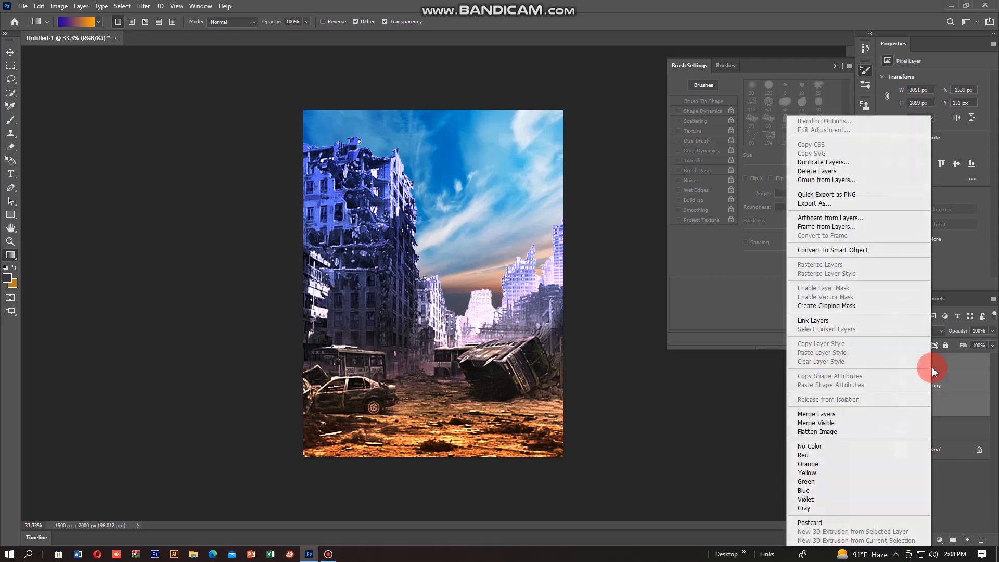
pyautogui.click(851, 181)
pyautogui.click(582, 169)
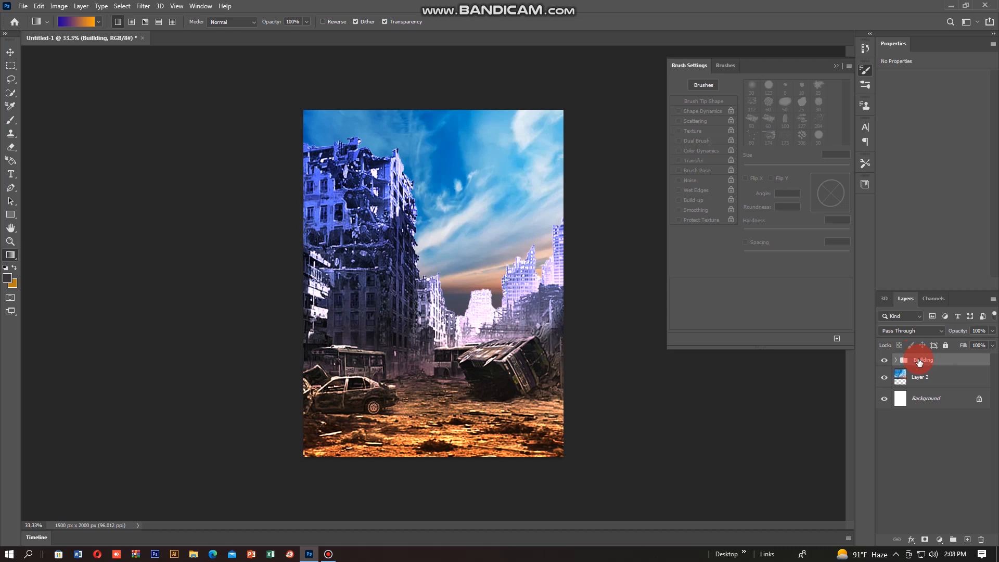
# Add a layer mask to the Building group and reduce the soft brush to 600 px
pyautogui.click(926, 544)
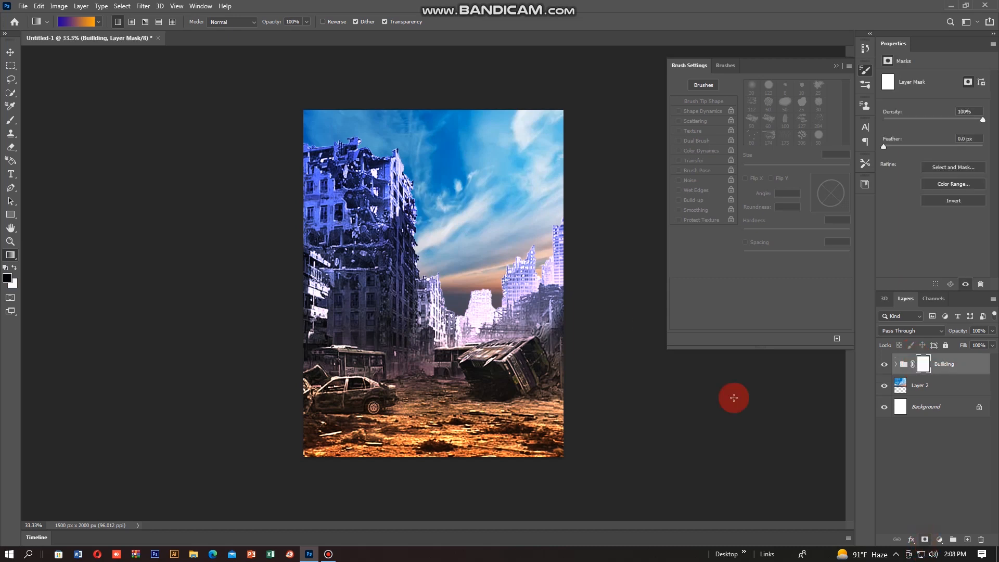
pyautogui.click(10, 120)
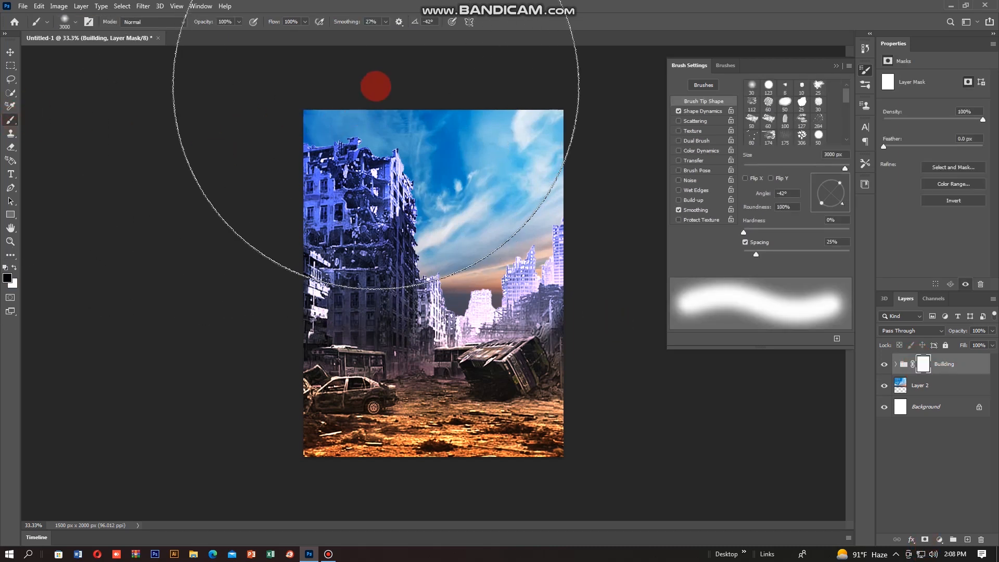
pyautogui.press('[')
pyautogui.press('[')
pyautogui.press('[')
pyautogui.press('[')
pyautogui.press('[')
pyautogui.press('[')
pyautogui.press('[')
pyautogui.press('[')
pyautogui.press('[')
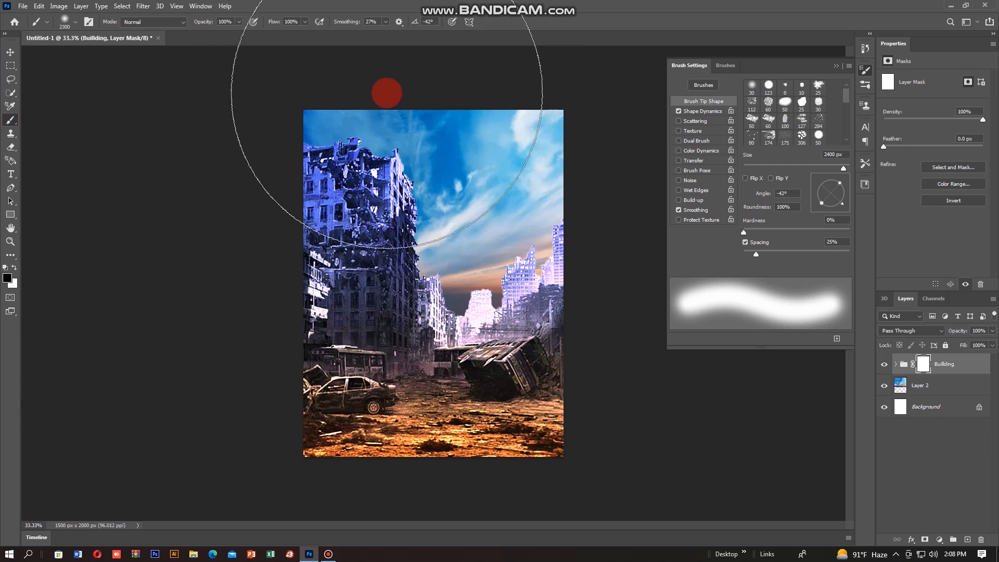
pyautogui.press('[')
pyautogui.press('[')
pyautogui.press('[')
pyautogui.press('[')
pyautogui.press('[')
pyautogui.press('[')
pyautogui.press('[')
pyautogui.press('[')
pyautogui.press('[')
pyautogui.press('[')
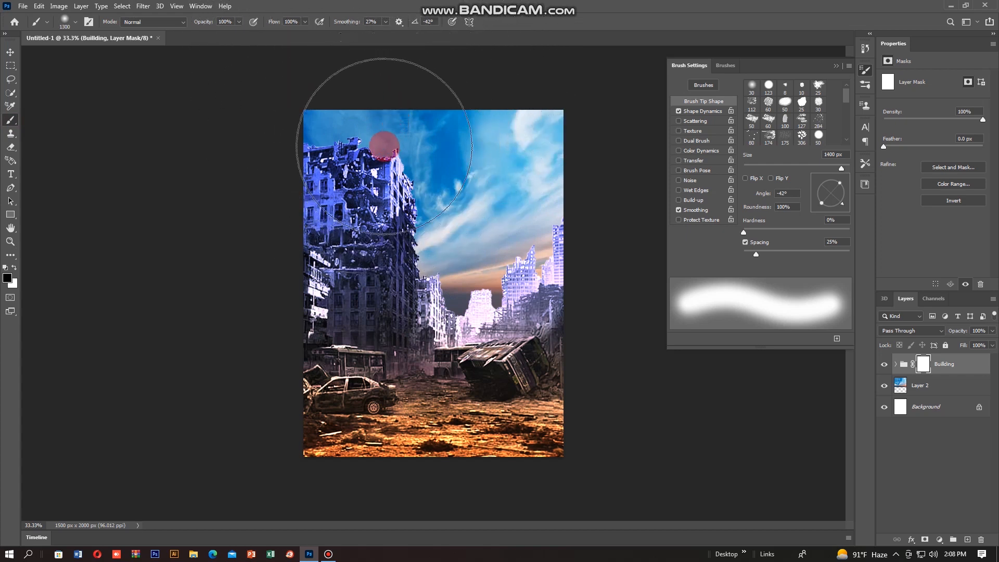
pyautogui.press('[')
pyautogui.press('[')
pyautogui.press('[')
pyautogui.press('[')
pyautogui.press('[')
pyautogui.moveTo(329, 127)
pyautogui.mouseDown()
pyautogui.moveTo(305, 126)
pyautogui.moveTo(391, 142)
pyautogui.moveTo(456, 171)
pyautogui.moveTo(351, 127)
pyautogui.moveTo(203, 42)
pyautogui.mouseUp()
pyautogui.hotkey('ctrl', 'z')
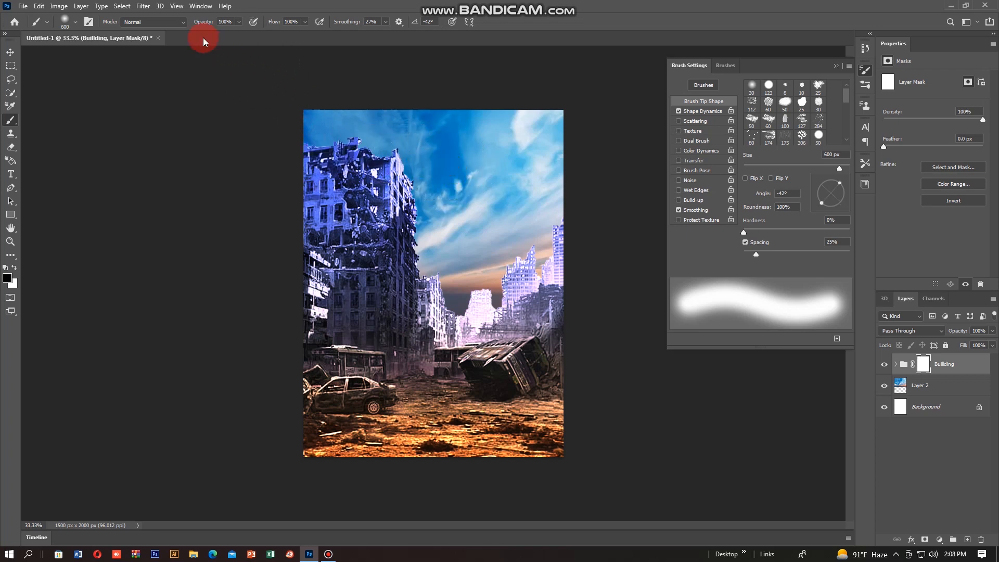
pyautogui.click(183, 22)
pyautogui.press('Escape')
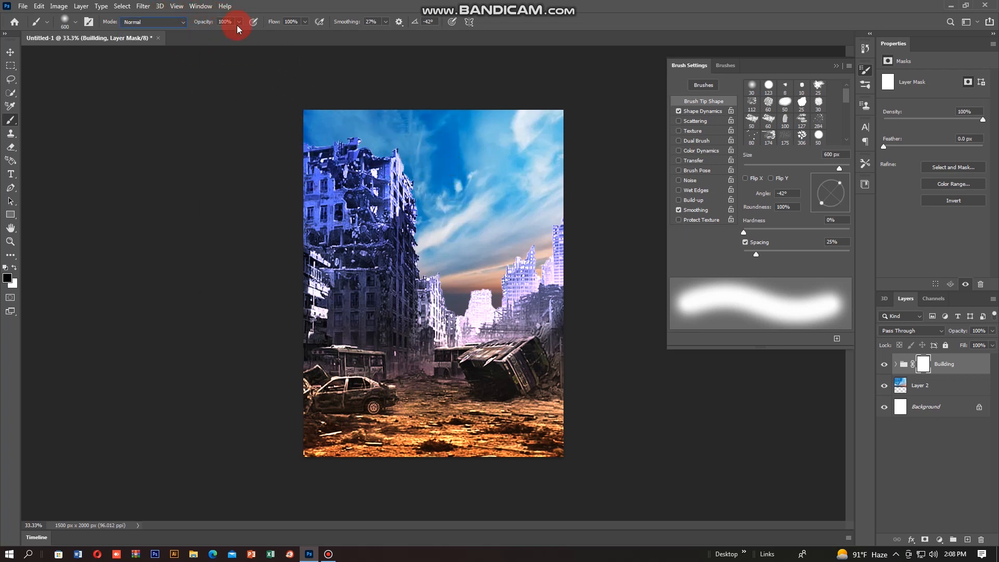
# Paint black at 41% brush opacity on the Building mask to fade the building tops and distant skyline into the sky
pyautogui.moveTo(216, 34); pyautogui.dragTo(211, 34)
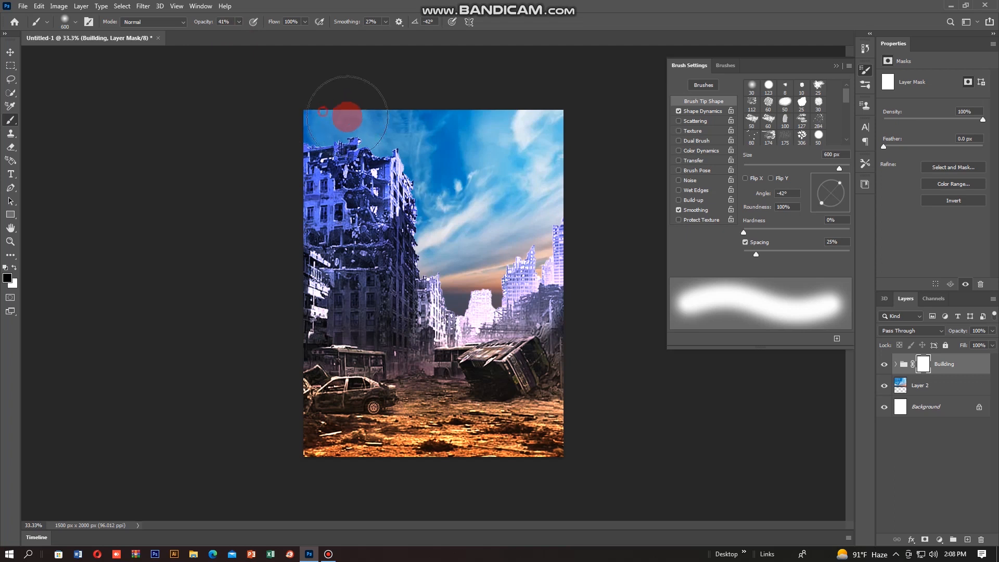
pyautogui.moveTo(301, 119)
pyautogui.mouseDown()
pyautogui.moveTo(450, 206)
pyautogui.moveTo(461, 242)
pyautogui.moveTo(448, 252)
pyautogui.moveTo(471, 263)
pyautogui.moveTo(549, 213)
pyautogui.moveTo(476, 254)
pyautogui.moveTo(453, 251)
pyautogui.moveTo(426, 139)
pyautogui.moveTo(308, 103)
pyautogui.moveTo(395, 136)
pyautogui.moveTo(447, 191)
pyautogui.moveTo(448, 241)
pyautogui.moveTo(450, 189)
pyautogui.moveTo(472, 251)
pyautogui.moveTo(496, 253)
pyautogui.moveTo(544, 206)
pyautogui.moveTo(466, 257)
pyautogui.moveTo(480, 262)
pyautogui.moveTo(454, 257)
pyautogui.moveTo(461, 283)
pyautogui.moveTo(548, 249)
pyautogui.moveTo(552, 222)
pyautogui.moveTo(627, 341)
pyautogui.moveTo(632, 382)
pyautogui.moveTo(487, 351)
pyautogui.moveTo(477, 327)
pyautogui.moveTo(520, 322)
pyautogui.moveTo(479, 329)
pyautogui.moveTo(902, 402)
pyautogui.mouseUp()
pyautogui.click(631, 378)
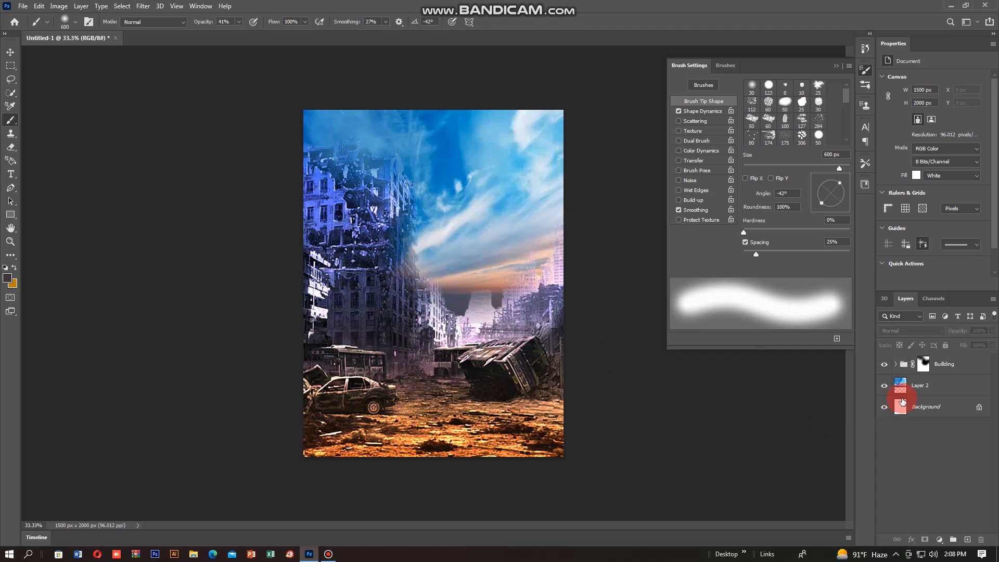
# Add a layer mask to the sky layer and softly paint out the sky's lower edge along the horizon
pyautogui.click(902, 394)
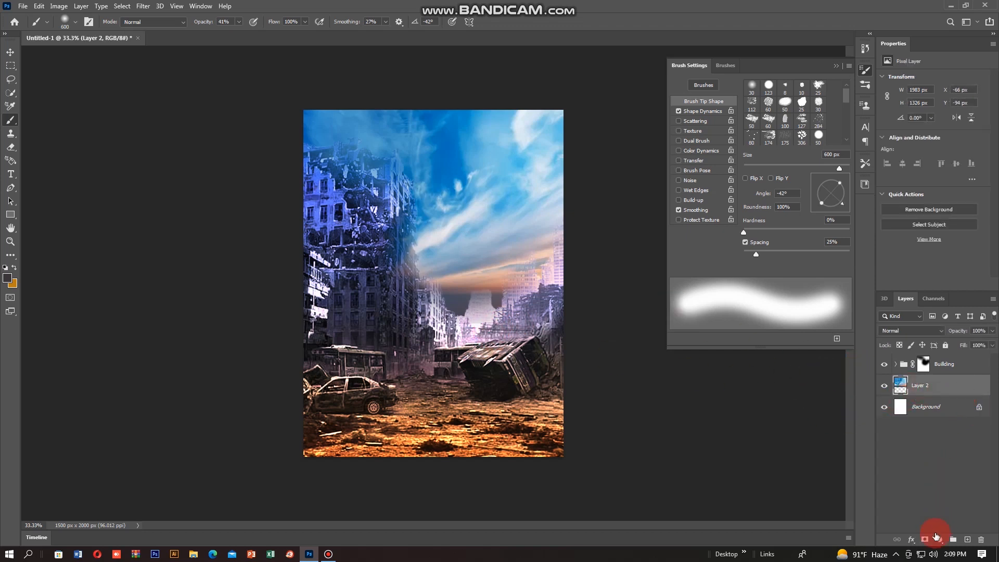
pyautogui.click(925, 539)
pyautogui.moveTo(121, 277)
pyautogui.mouseDown()
pyautogui.moveTo(22, 212)
pyautogui.moveTo(20, 223)
pyautogui.moveTo(23, 171)
pyautogui.moveTo(306, 381)
pyautogui.moveTo(319, 350)
pyautogui.moveTo(584, 357)
pyautogui.moveTo(264, 368)
pyautogui.mouseUp()
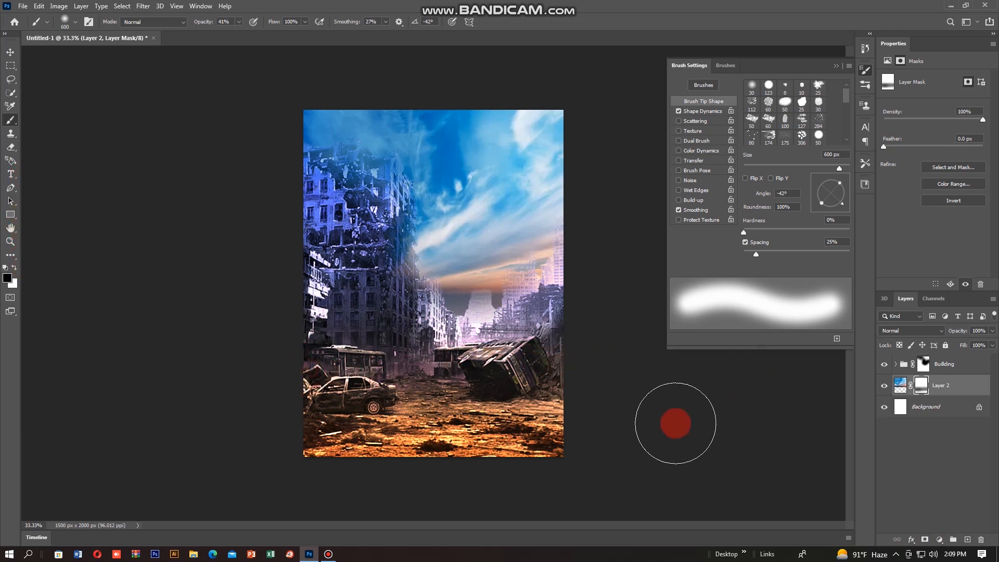
# Open the DINOSAURS file from the Project folder
pyautogui.click(23, 6)
pyautogui.click(57, 37)
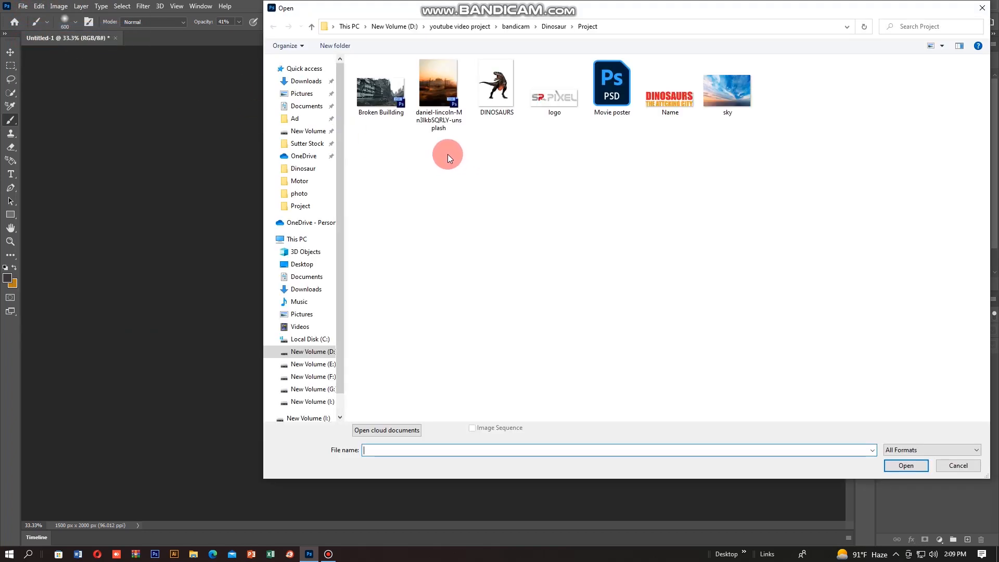
pyautogui.click(505, 100)
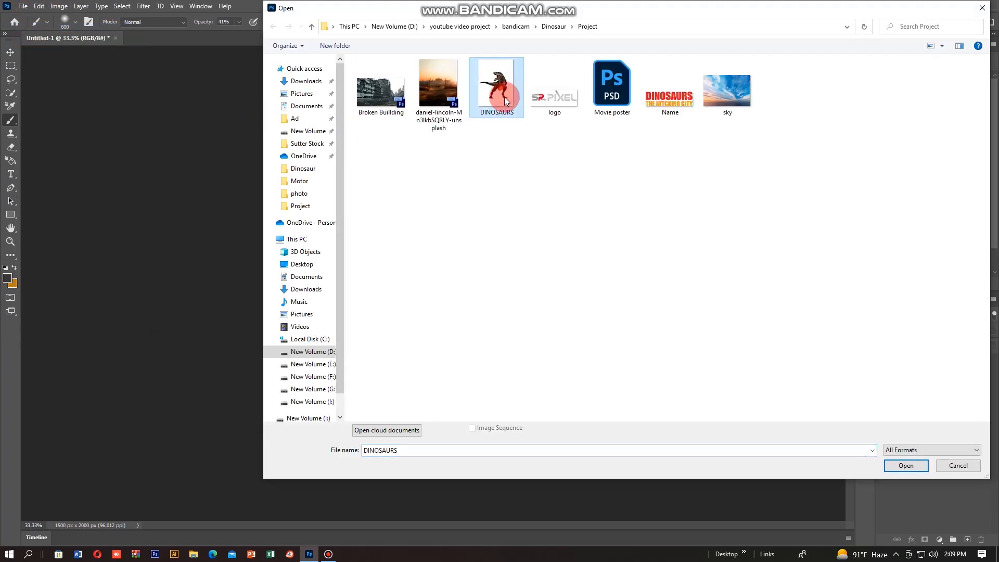
pyautogui.doubleClick(505, 101)
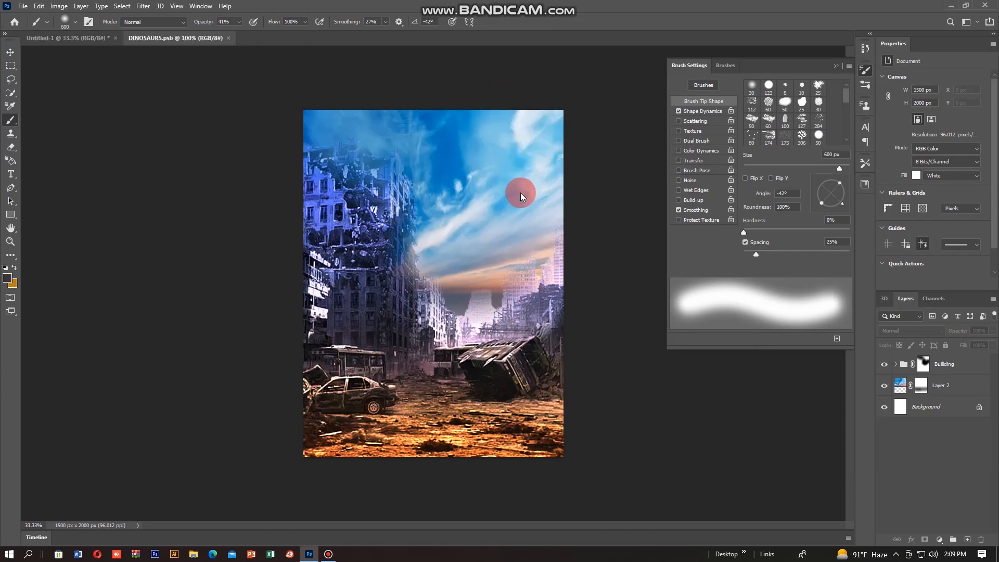
pyautogui.moveTo(475, 257); pyautogui.dragTo(67, 42)
pyautogui.moveTo(450, 361); pyautogui.dragTo(450, 361)
pyautogui.hotkey('ctrl', 'z')
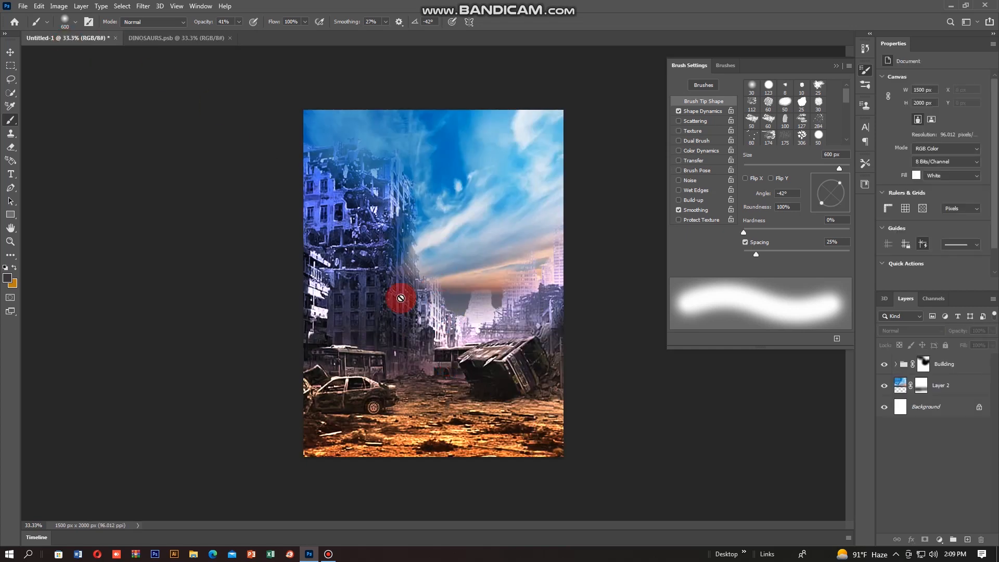
# Merge the dinosaur document's two layers and bring the merged dinosaur into the poster above the Building group
pyautogui.click(172, 39)
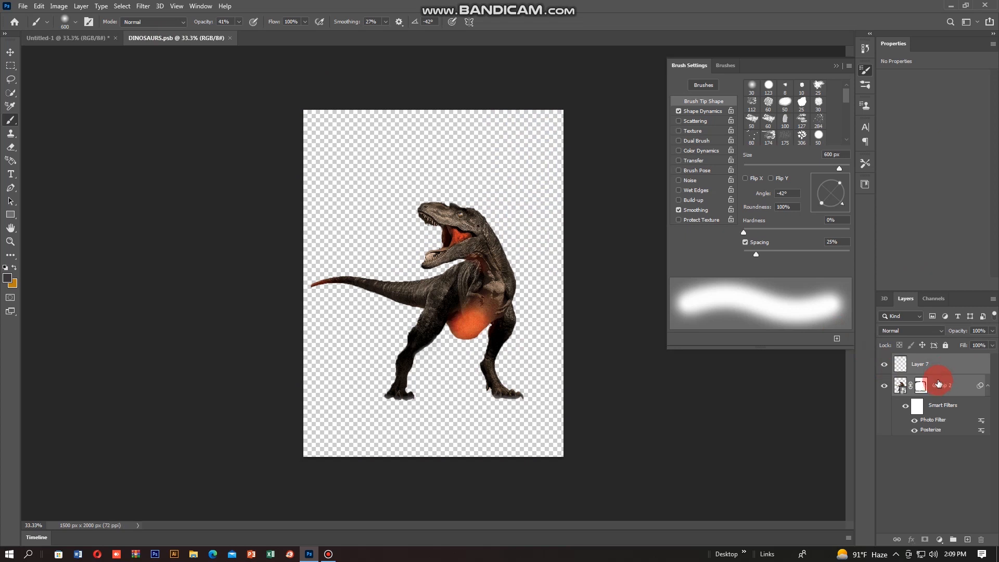
pyautogui.hotkey('ctrl', 'e')
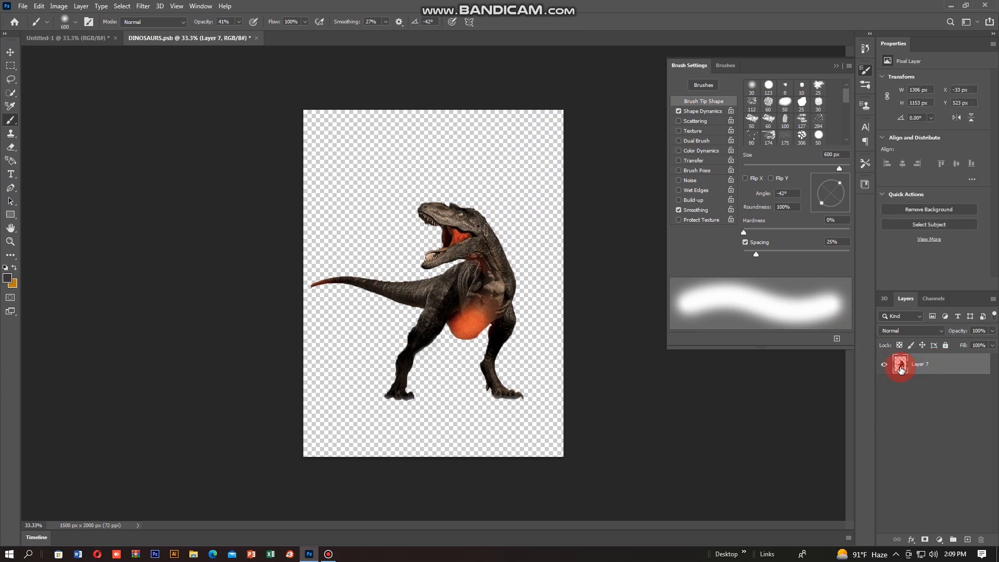
pyautogui.click(501, 303)
pyautogui.moveTo(489, 292); pyautogui.dragTo(326, 203)
pyautogui.moveTo(425, 358); pyautogui.dragTo(497, 331)
# Scale the dinosaur to about 161% and position it over the street with its feet at the poster's lower edge
pyautogui.hotkey('ctrl', 't')
pyautogui.moveTo(508, 257); pyautogui.dragTo(594, 178)
pyautogui.moveTo(520, 279); pyautogui.dragTo(498, 256)
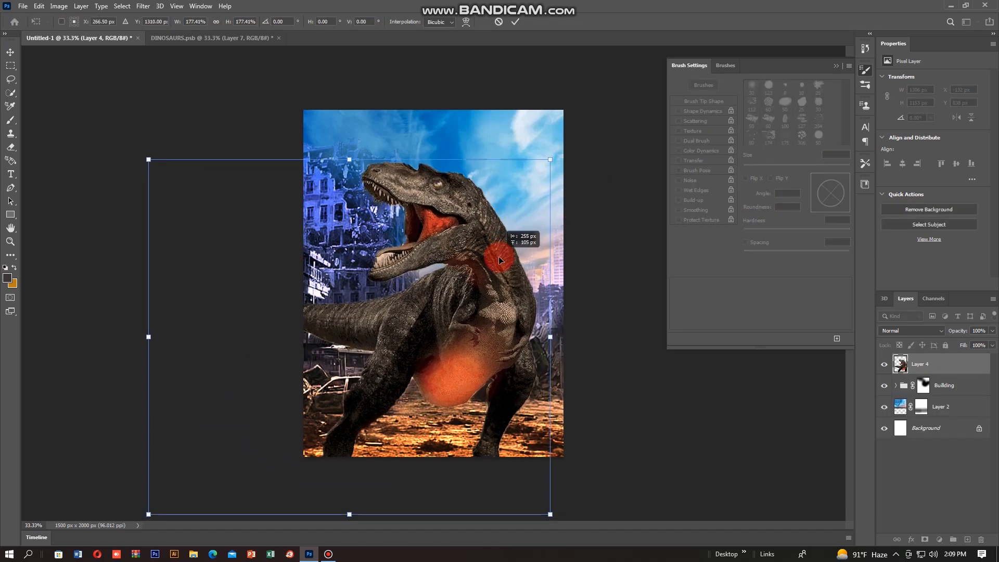
pyautogui.moveTo(553, 166); pyautogui.dragTo(533, 179)
pyautogui.moveTo(459, 287); pyautogui.dragTo(466, 295)
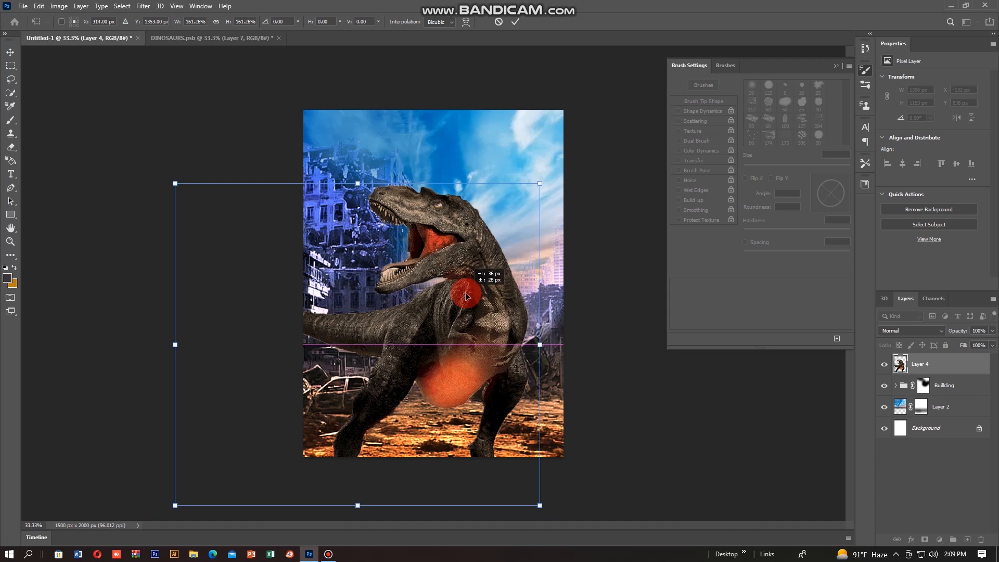
pyautogui.moveTo(467, 296); pyautogui.dragTo(471, 296)
pyautogui.press('Return')
# Add an empty layer between the dinosaur and the Building group and set the brush colour to bright orange, hue about 37°
pyautogui.press('b')
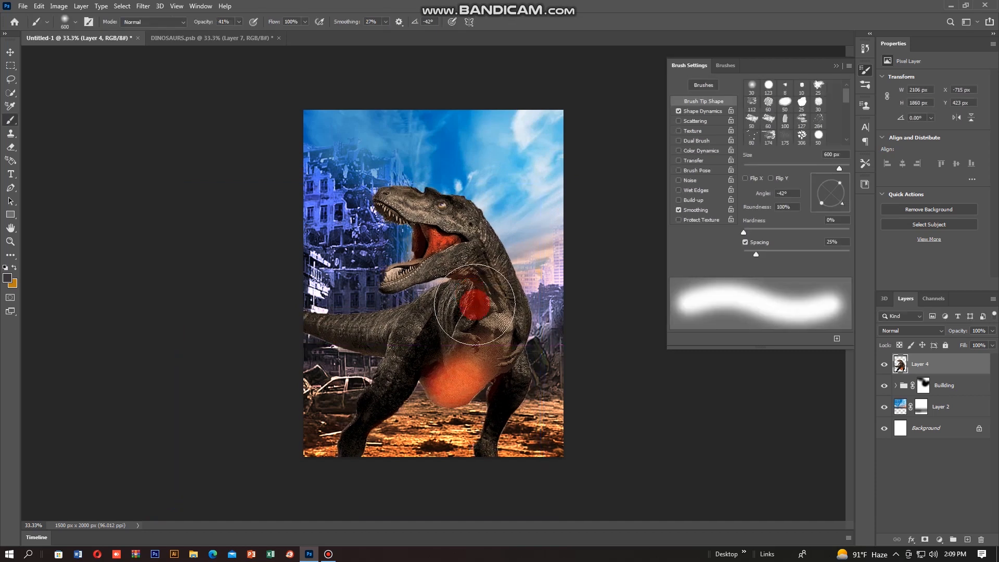
pyautogui.click(945, 433)
pyautogui.click(958, 391)
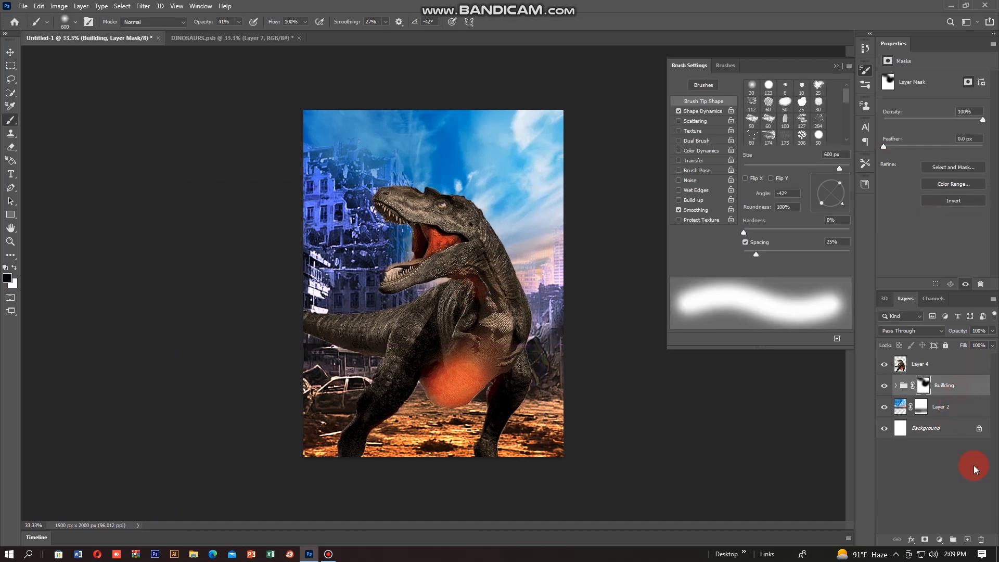
pyautogui.click(967, 539)
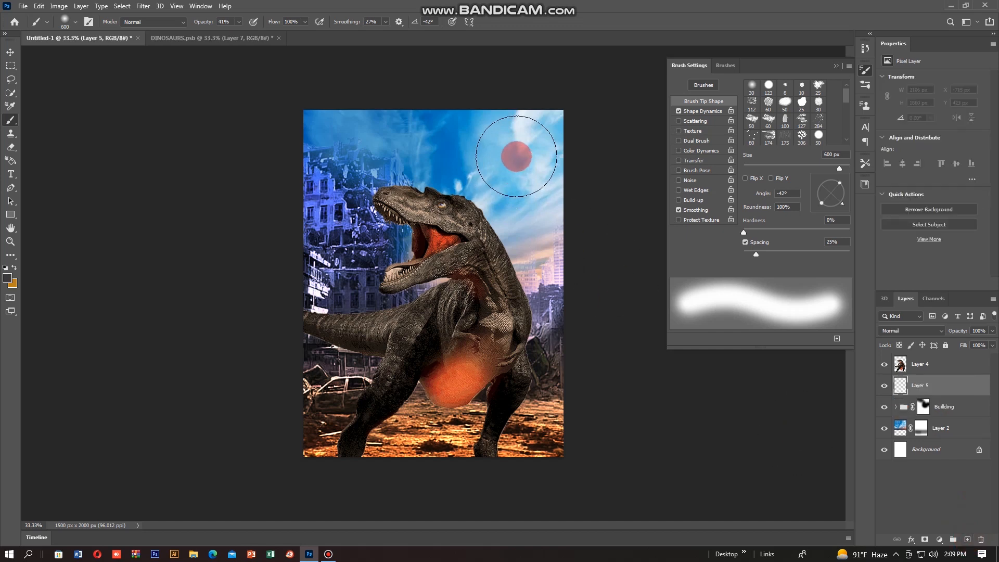
pyautogui.click(9, 284)
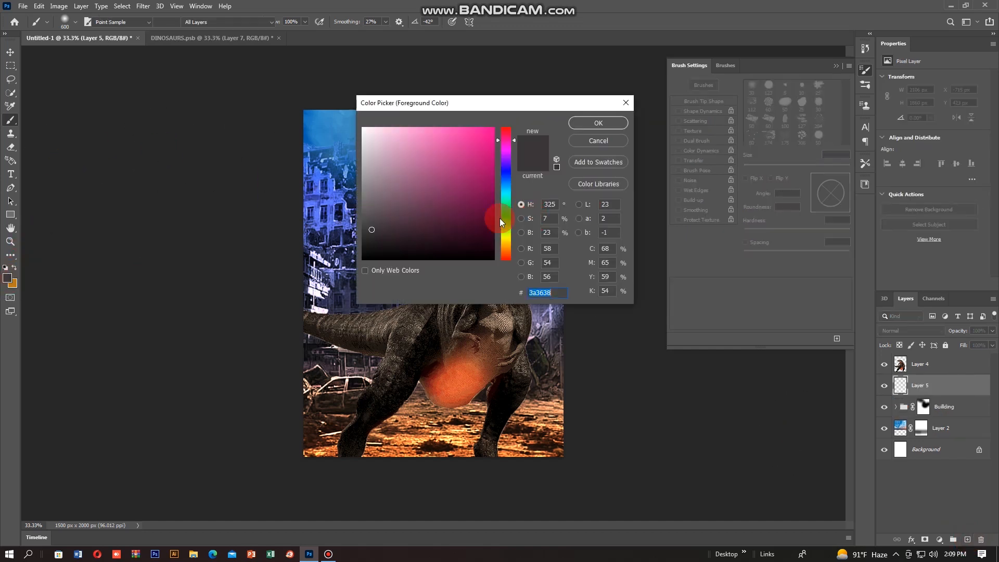
pyautogui.moveTo(496, 139); pyautogui.dragTo(496, 246)
pyautogui.click(492, 128)
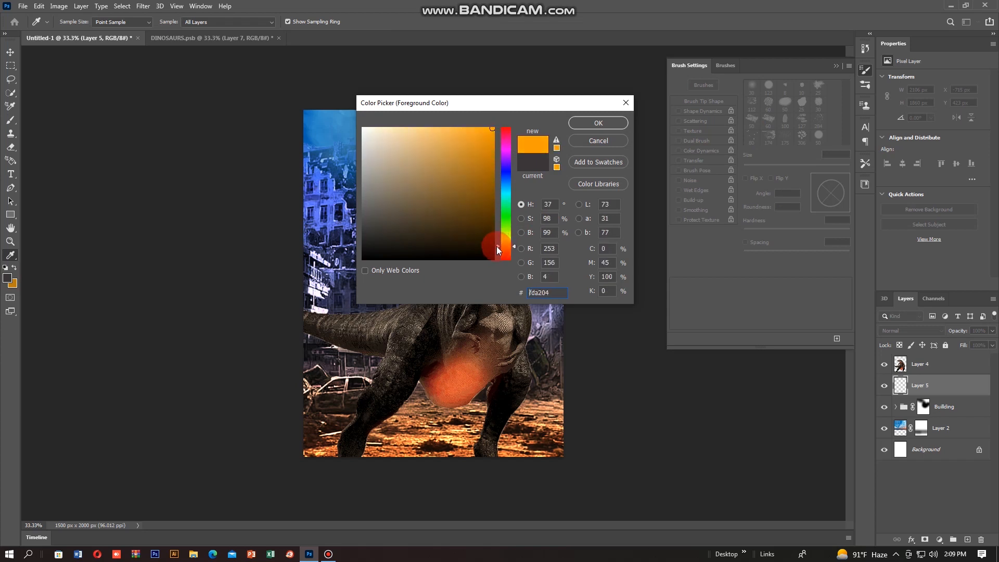
pyautogui.click(598, 124)
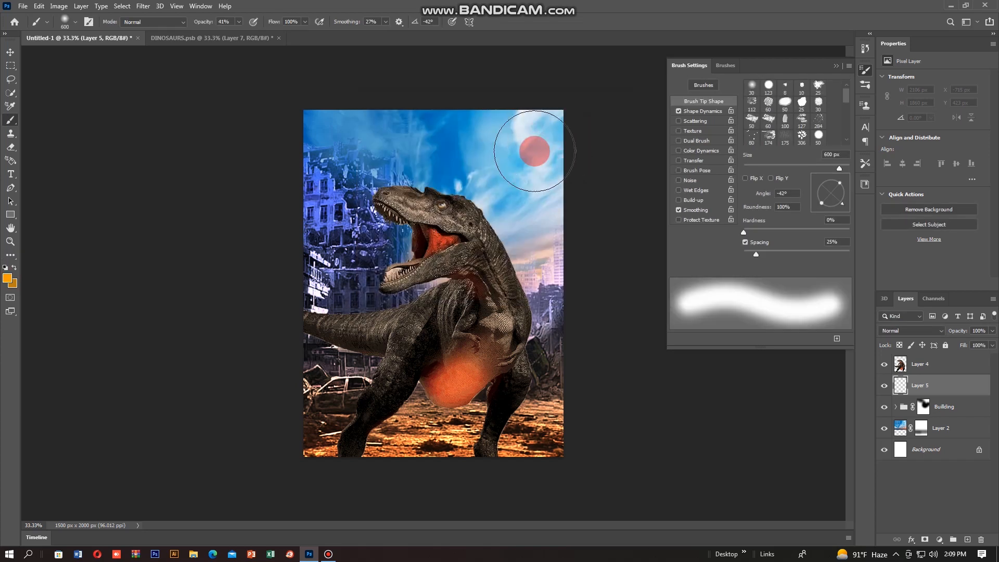
# Enlarge the soft brush to 1100 px and replace the empty layer with a fresh one directly above the Building group
pyautogui.moveTo(535, 151)
pyautogui.mouseDown()
pyautogui.moveTo(535, 218)
pyautogui.moveTo(511, 276)
pyautogui.mouseUp()
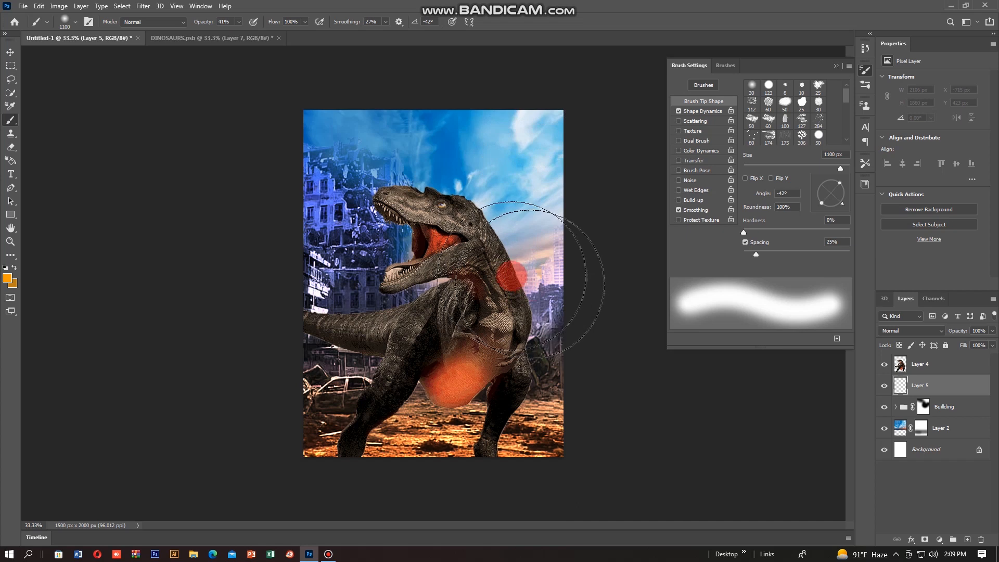
pyautogui.moveTo(918, 385); pyautogui.dragTo(916, 406)
pyautogui.click(942, 398)
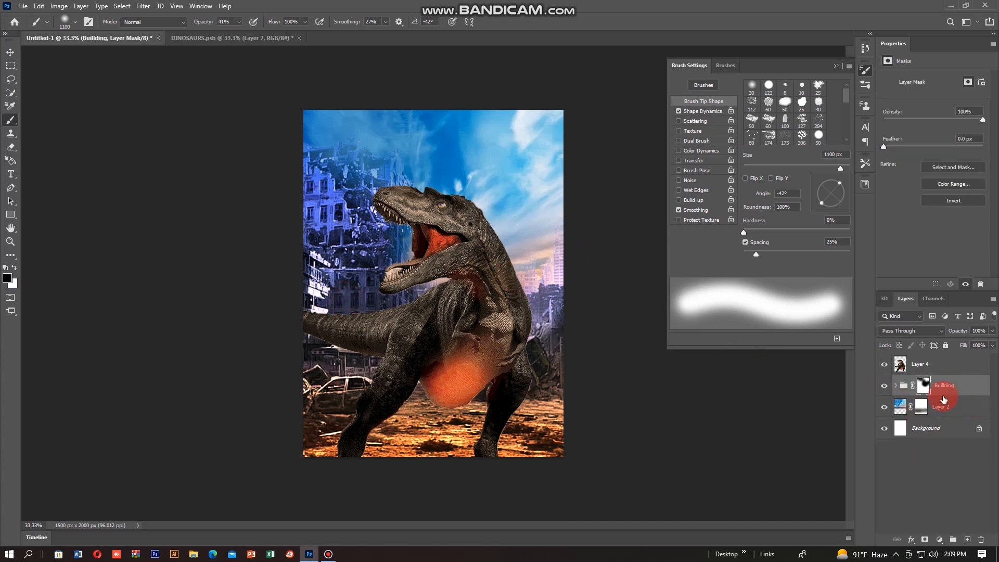
pyautogui.click(966, 539)
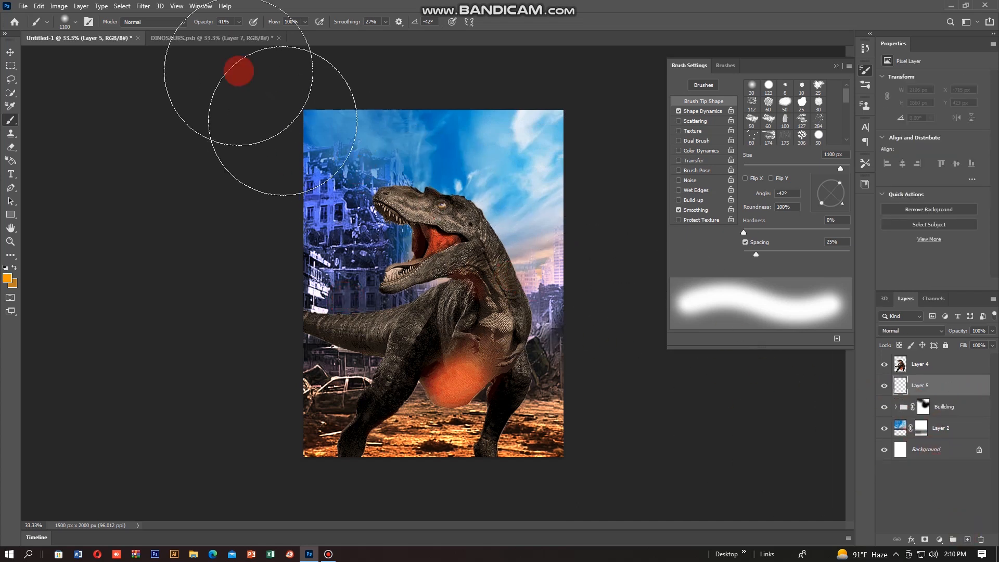
pyautogui.click(312, 23)
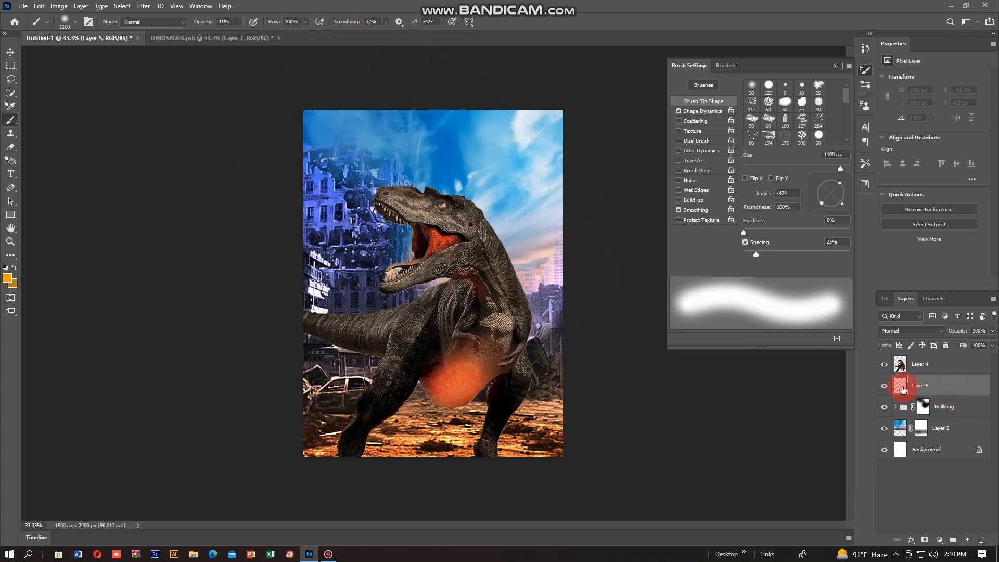
pyautogui.moveTo(588, 323)
pyautogui.mouseDown()
pyautogui.moveTo(461, 250)
pyautogui.moveTo(480, 260)
pyautogui.mouseUp()
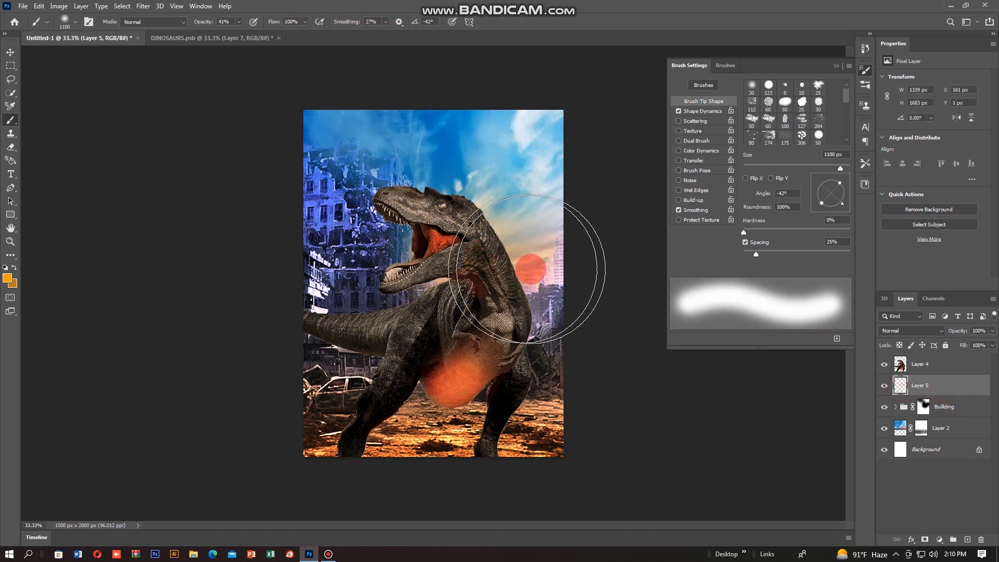
pyautogui.hotkey('ctrl', 'z')
# Paint an orange glow behind the dinosaur's back with the brush at 100% opacity, and set its layer to Pin Light at 64% opacity
pyautogui.moveTo(241, 22)
pyautogui.mouseDown()
pyautogui.moveTo(238, 34)
pyautogui.moveTo(274, 35)
pyautogui.mouseUp()
pyautogui.moveTo(499, 208)
pyautogui.mouseDown()
pyautogui.moveTo(505, 215)
pyautogui.moveTo(474, 263)
pyautogui.moveTo(632, 301)
pyautogui.mouseUp()
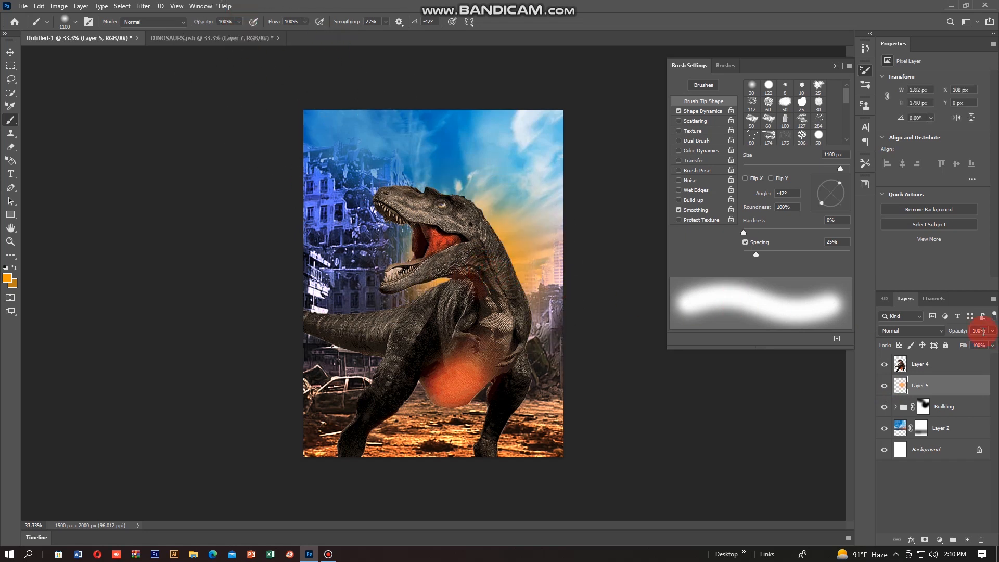
pyautogui.click(942, 330)
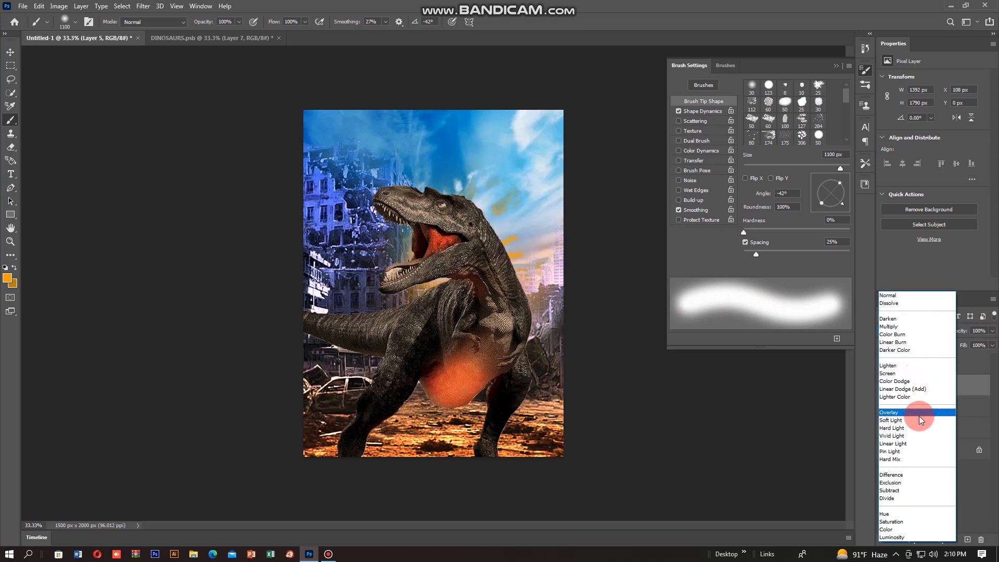
pyautogui.click(925, 452)
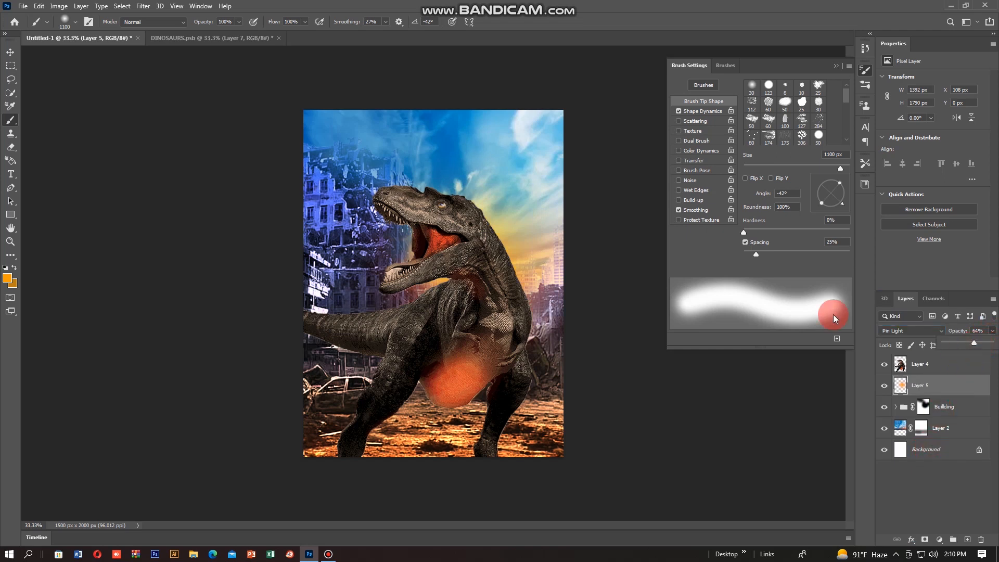
# Extend the orange glow with soft dabs at the poster's upper-right, lower-right and upper-left corners, undoing the surplus strokes
pyautogui.click(579, 149)
pyautogui.click(604, 424)
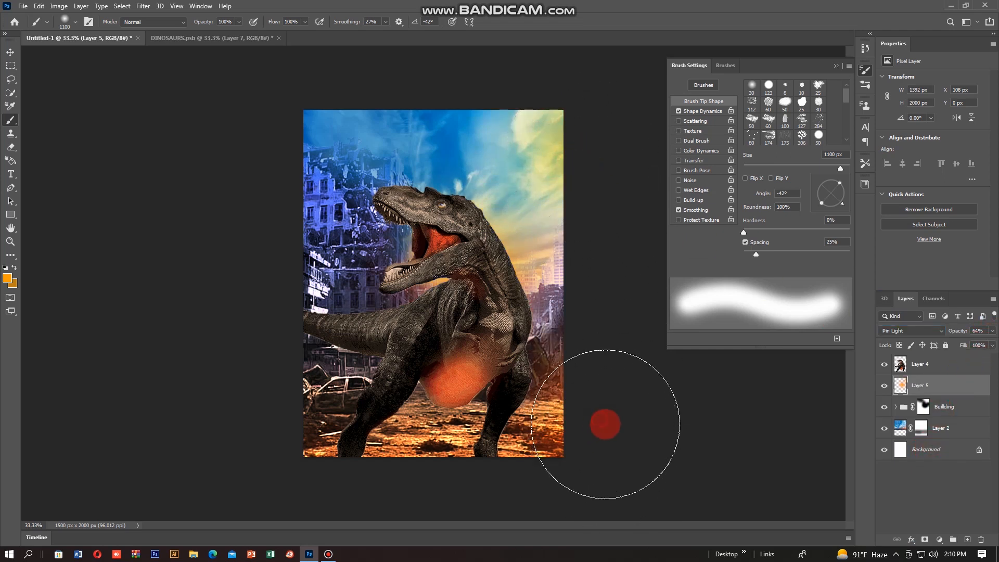
pyautogui.click(356, 248)
pyautogui.hotkey('ctrl', 'z')
pyautogui.click(961, 474)
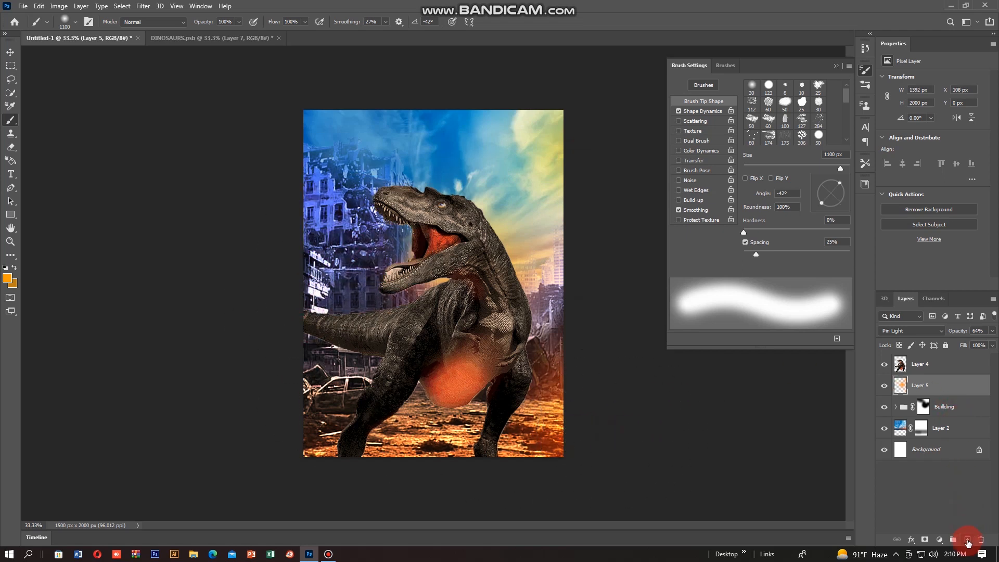
pyautogui.moveTo(290, 96)
pyautogui.mouseDown()
pyautogui.moveTo(389, 108)
pyautogui.moveTo(598, 200)
pyautogui.mouseUp()
pyautogui.hotkey('ctrl', 'z')
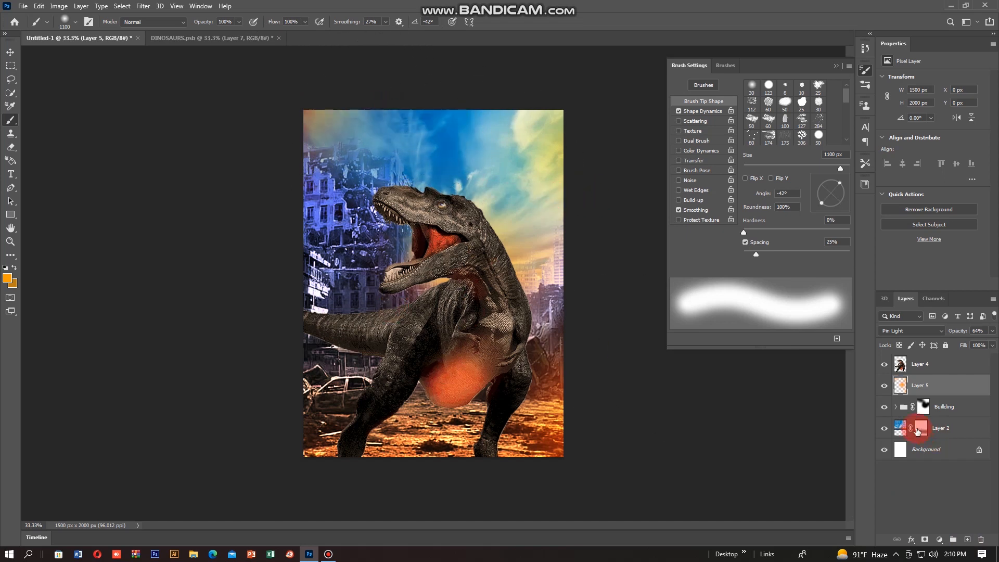
# Paint an orange glow at the dinosaur's mouth on a new layer, squash it to 72.89% height and shift it slightly left
pyautogui.click(967, 541)
pyautogui.moveTo(367, 240); pyautogui.dragTo(393, 243)
pyautogui.hotkey('ctrl', 't')
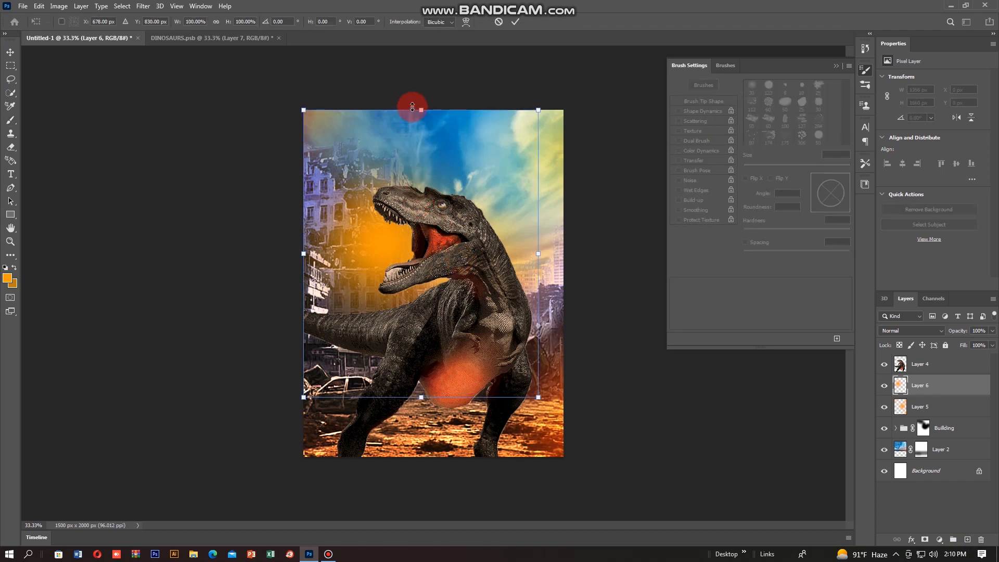
pyautogui.moveTo(421, 110); pyautogui.dragTo(421, 149)
pyautogui.moveTo(390, 231)
pyautogui.mouseDown()
pyautogui.moveTo(364, 228)
pyautogui.moveTo(378, 227)
pyautogui.mouseUp()
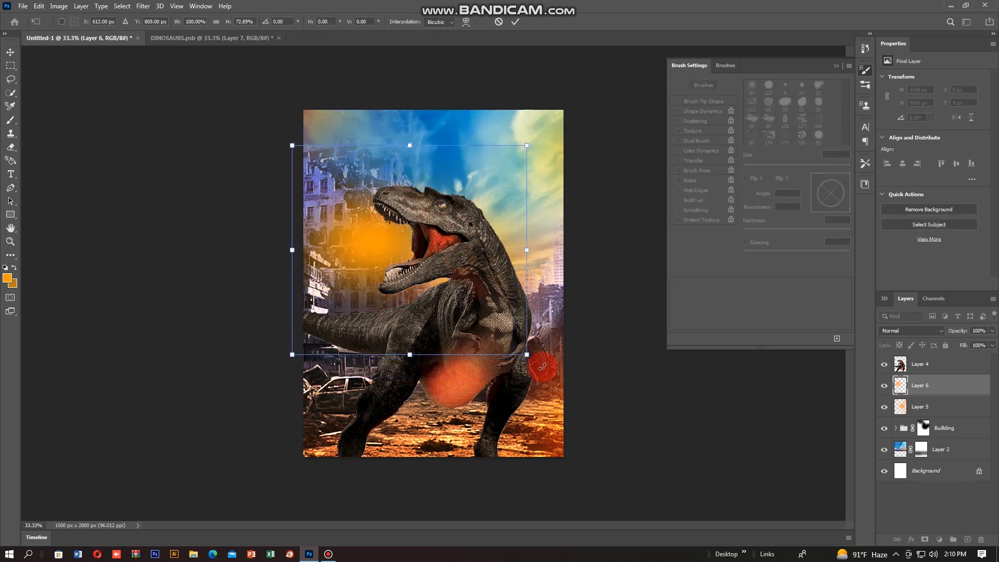
pyautogui.press('Return')
pyautogui.press('b')
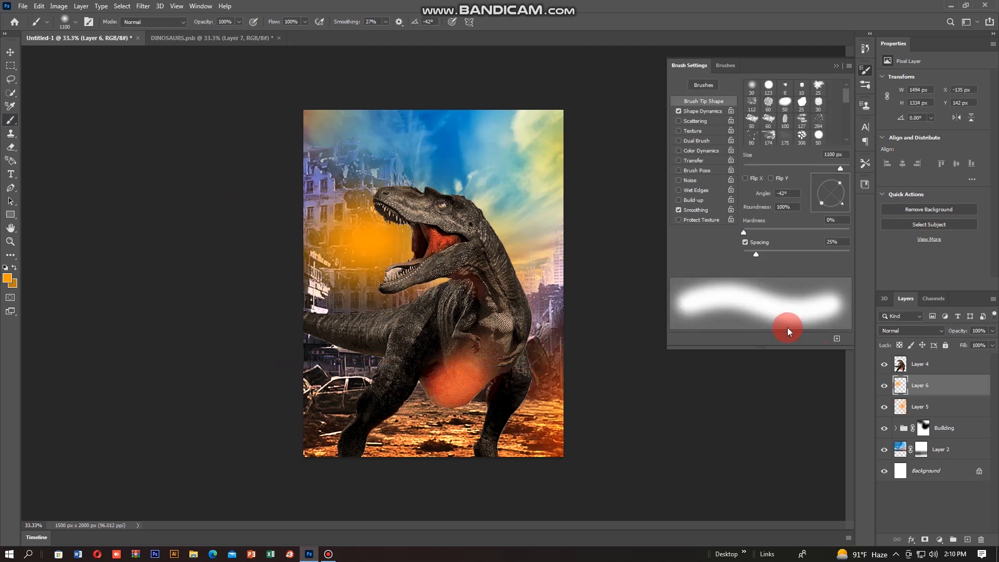
# Set the mouth glow layer's blend mode to Hard Light and its opacity to 78%
pyautogui.click(896, 329)
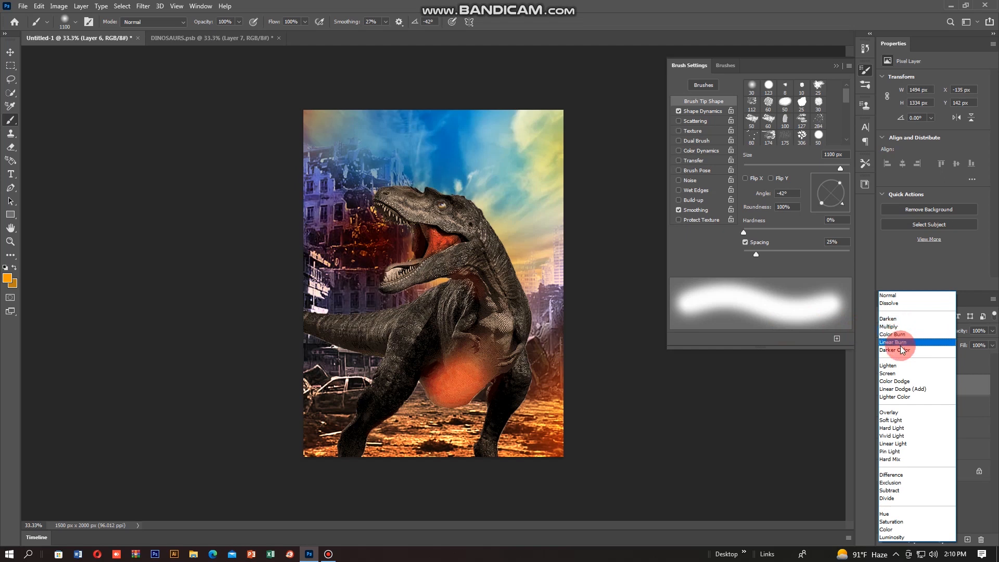
pyautogui.click(906, 426)
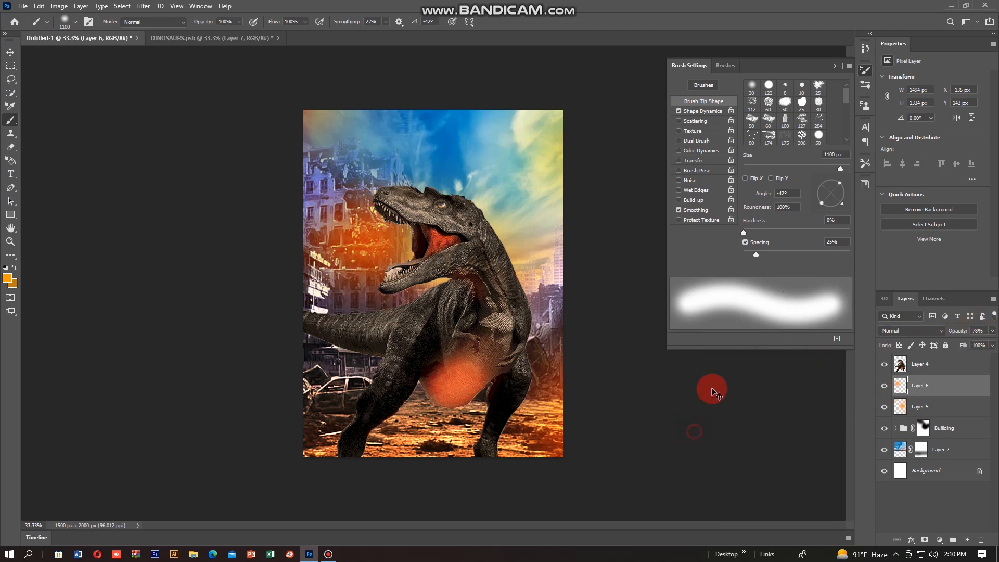
pyautogui.keyDown('ctrl'); pyautogui.click(920, 384); pyautogui.keyUp('ctrl')
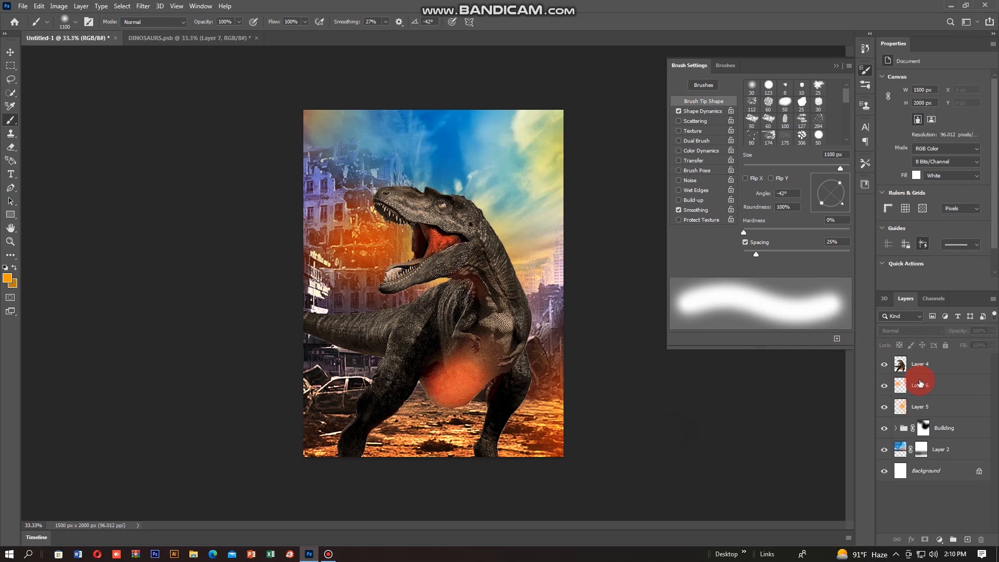
# Add an empty layer and place it above the dinosaur layer
pyautogui.click(951, 428)
pyautogui.moveTo(893, 410); pyautogui.dragTo(943, 419)
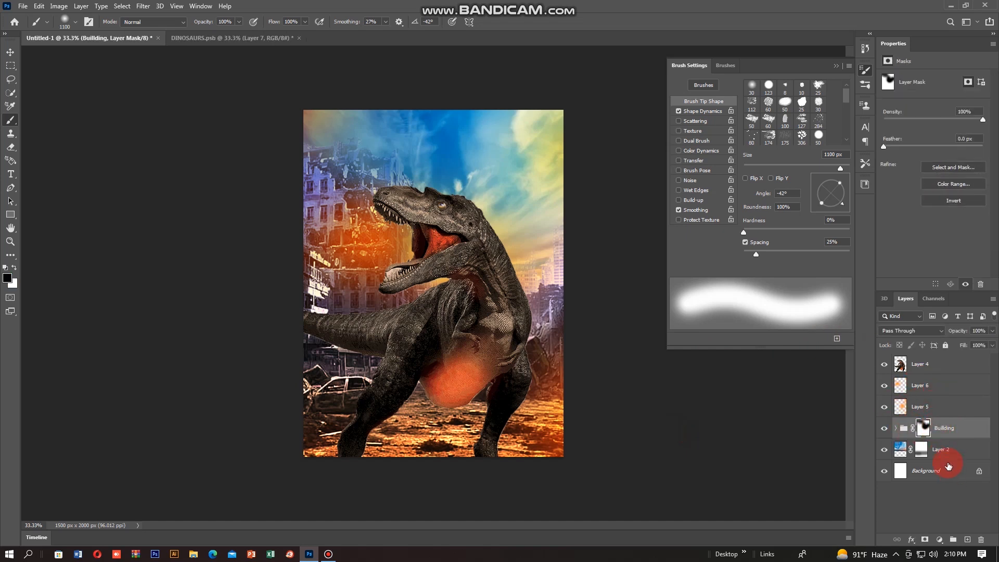
pyautogui.click(939, 389)
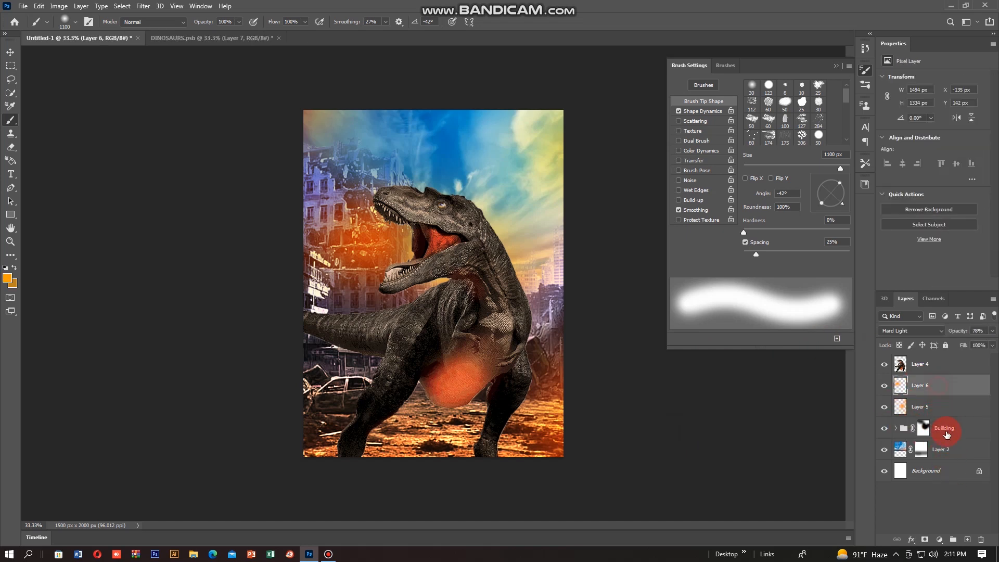
pyautogui.click(966, 539)
pyautogui.moveTo(939, 389); pyautogui.dragTo(938, 361)
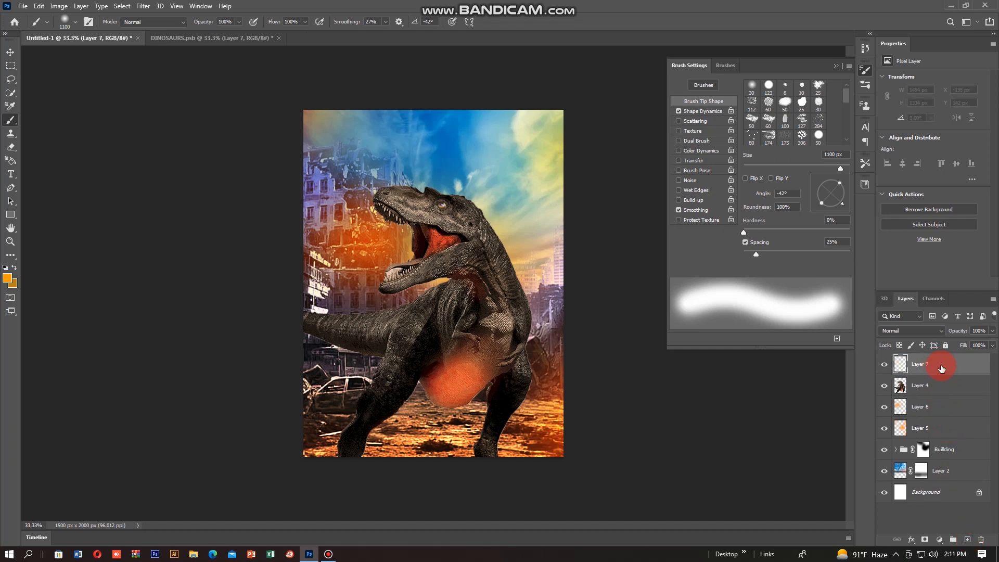
# Change the background colour to dark blue, hue 240°, and make it the active brush colour
pyautogui.click(14, 286)
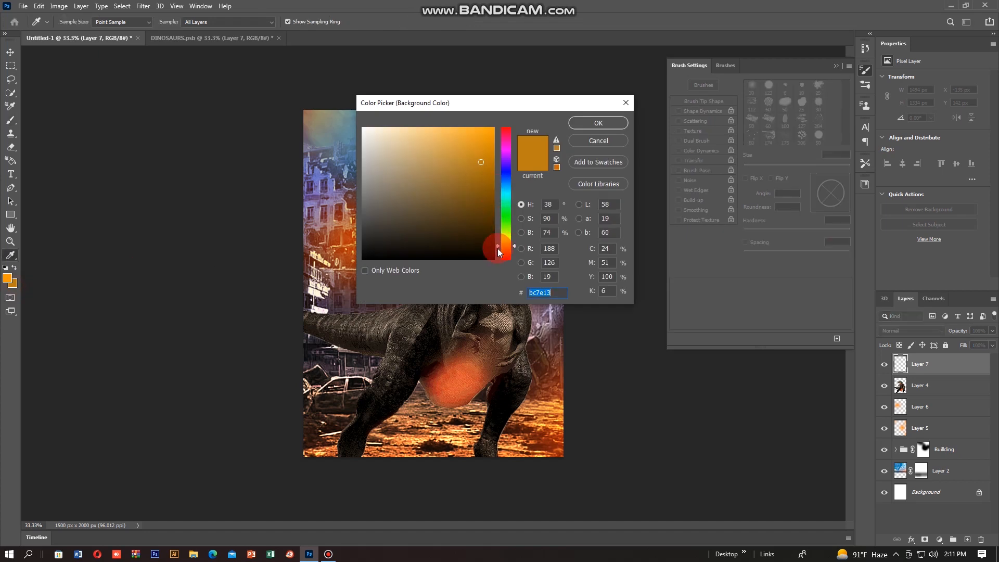
pyautogui.moveTo(497, 248); pyautogui.dragTo(477, 205)
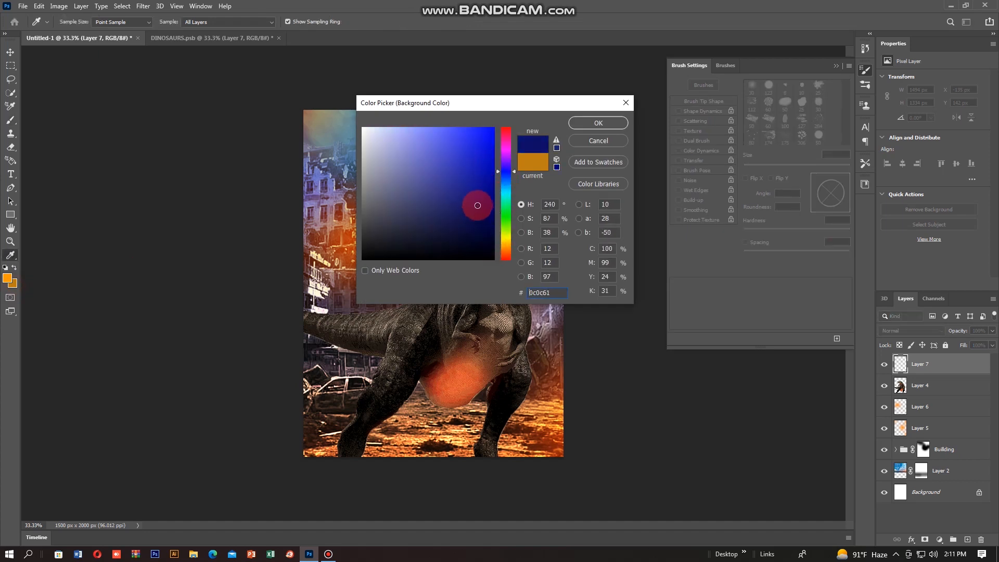
pyautogui.click(613, 123)
pyautogui.press('b')
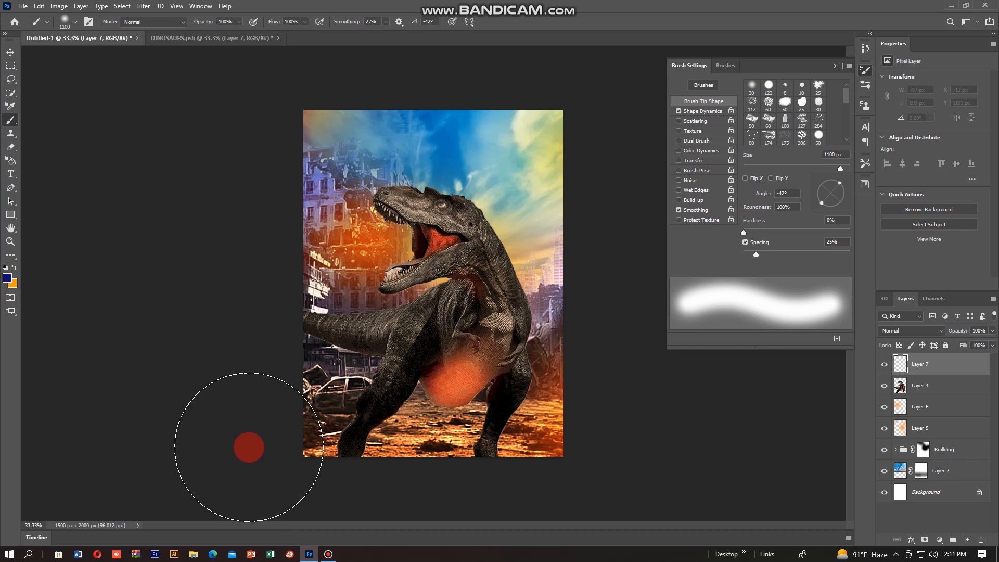
# Paint a dark blue haze across the poster's lower edge and set its layer to Normal mode at 92% opacity
pyautogui.moveTo(249, 448); pyautogui.dragTo(606, 455)
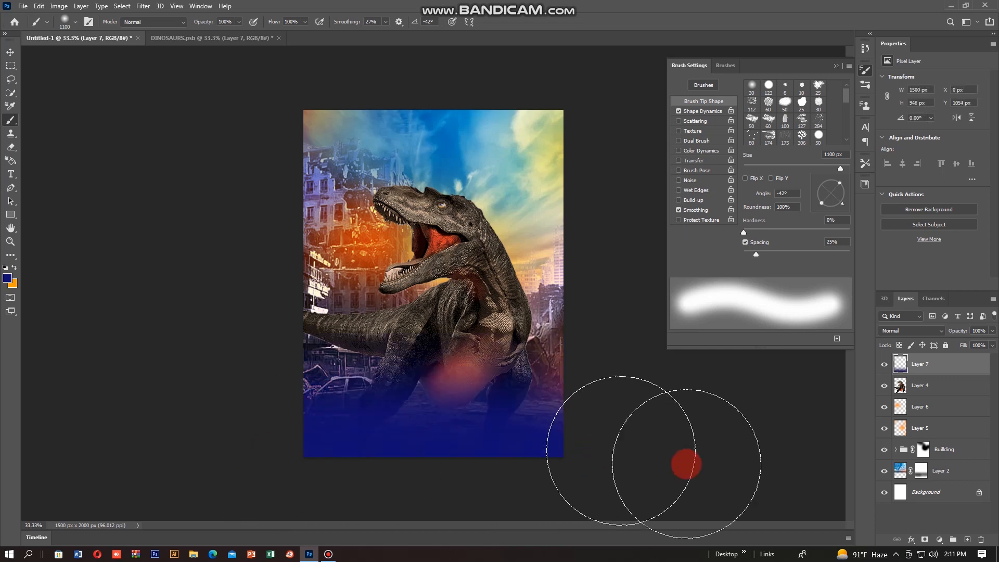
pyautogui.click(968, 363)
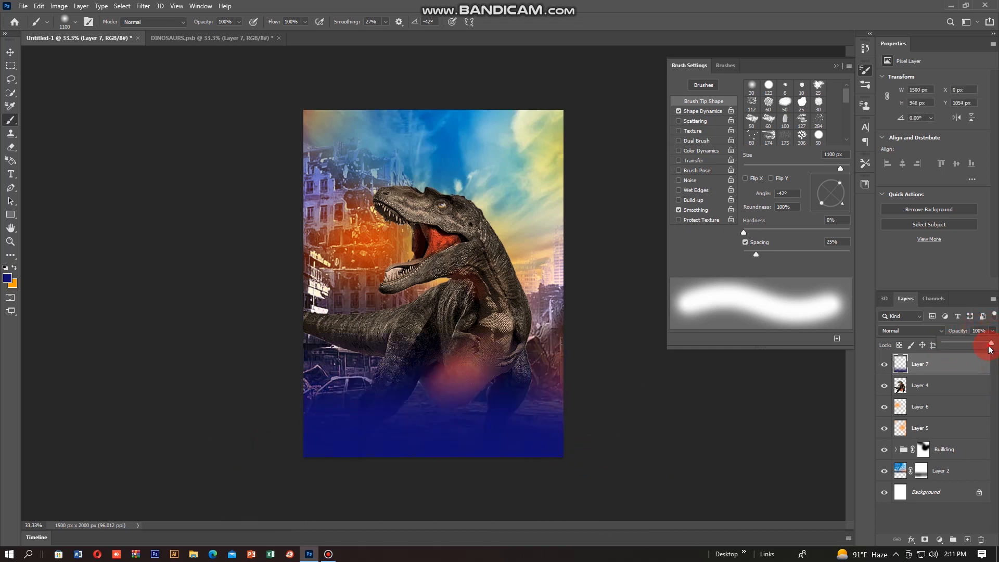
pyautogui.moveTo(990, 348); pyautogui.dragTo(987, 349)
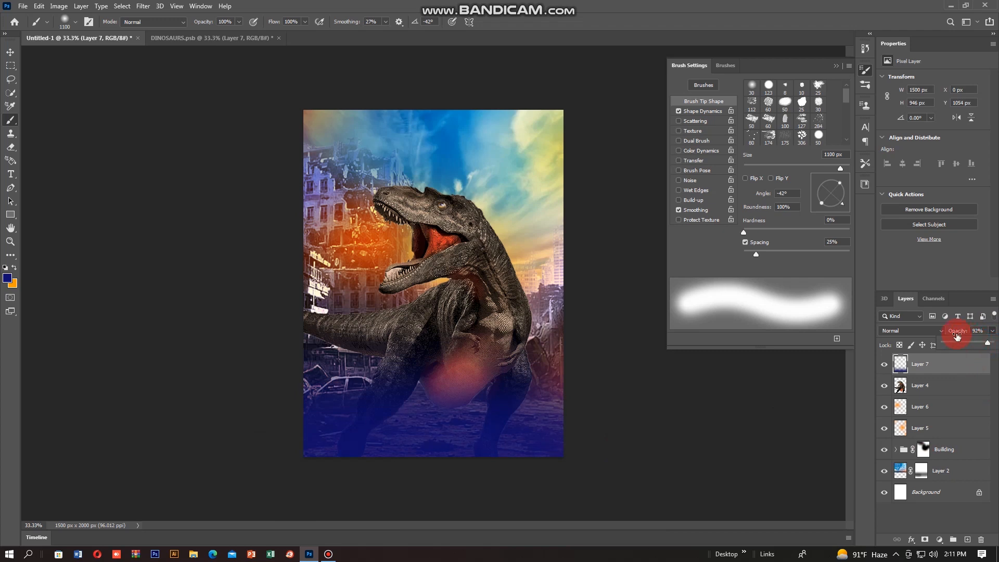
pyautogui.click(932, 329)
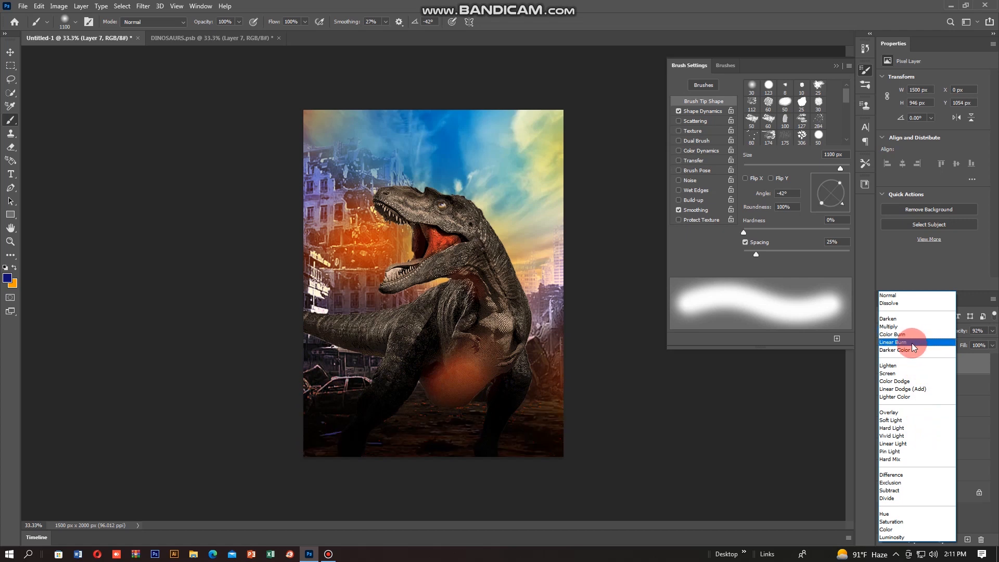
pyautogui.click(913, 298)
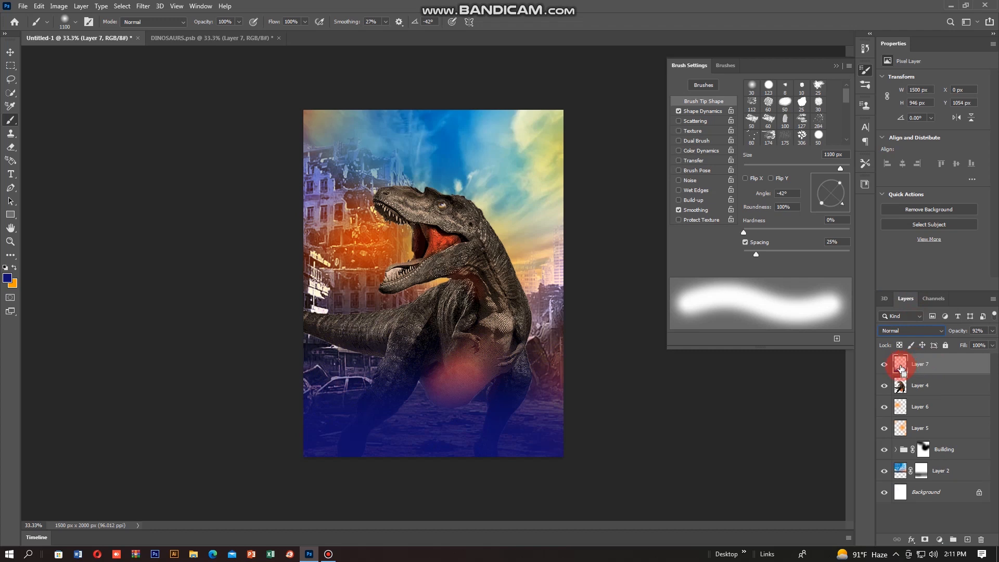
# Darken the blue haze with a Curves adjustment, mapping input 135 to output 105
pyautogui.hotkey('ctrl', 'm')
pyautogui.moveTo(512, 93); pyautogui.dragTo(832, 110)
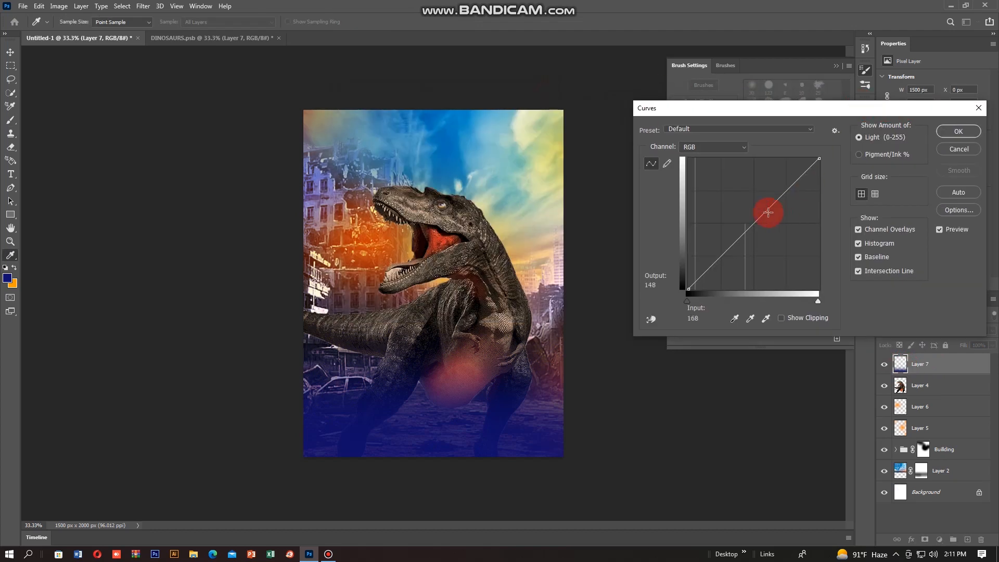
pyautogui.moveTo(753, 220); pyautogui.dragTo(758, 235)
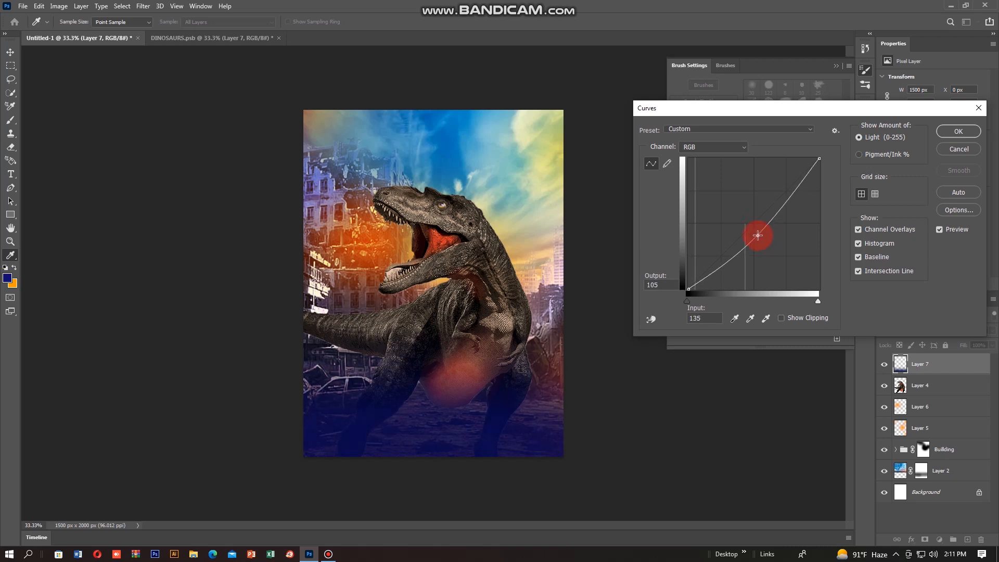
pyautogui.press('Return')
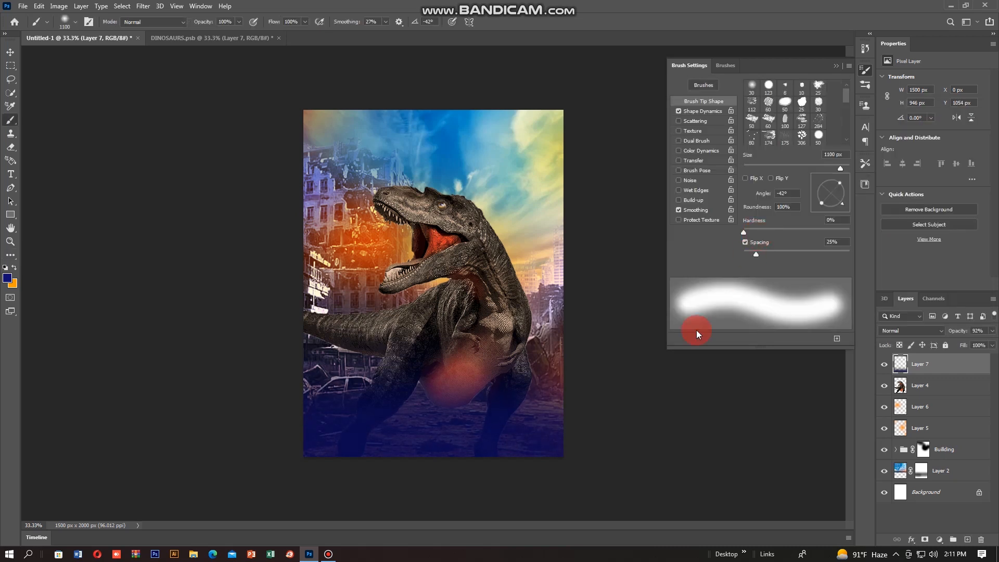
# Move the blue haze slightly lower on the poster and duplicate its layer
pyautogui.hotkey('ctrl', 't')
pyautogui.moveTo(518, 399)
pyautogui.mouseDown()
pyautogui.moveTo(515, 419)
pyautogui.moveTo(534, 183)
pyautogui.moveTo(665, 288)
pyautogui.moveTo(932, 383)
pyautogui.moveTo(966, 538)
pyautogui.mouseUp()
pyautogui.press('Return')
pyautogui.press('b')
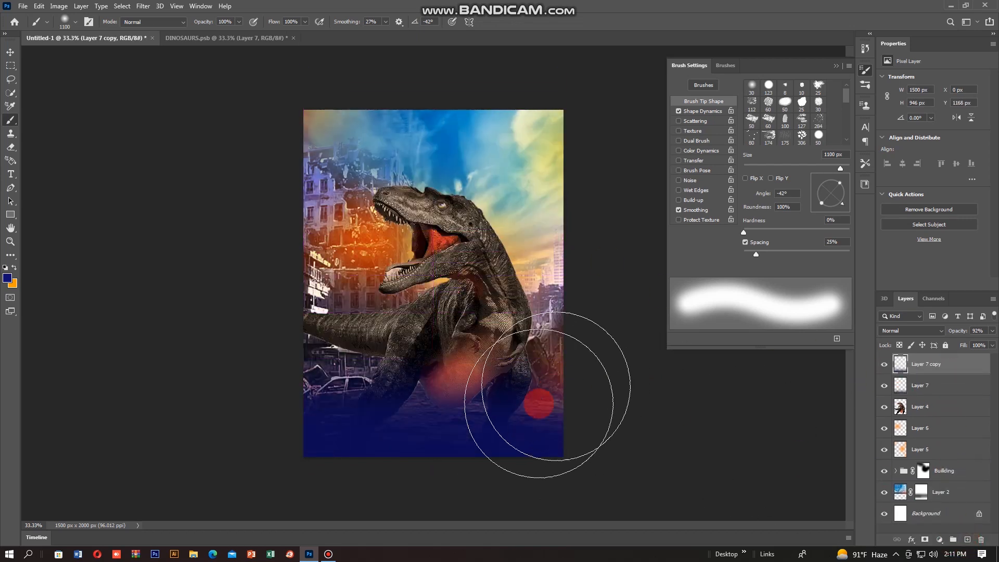
# Move the duplicated blue haze to the top of the poster, flip it vertically and align it with the upper edge
pyautogui.moveTo(538, 404); pyautogui.dragTo(458, 223)
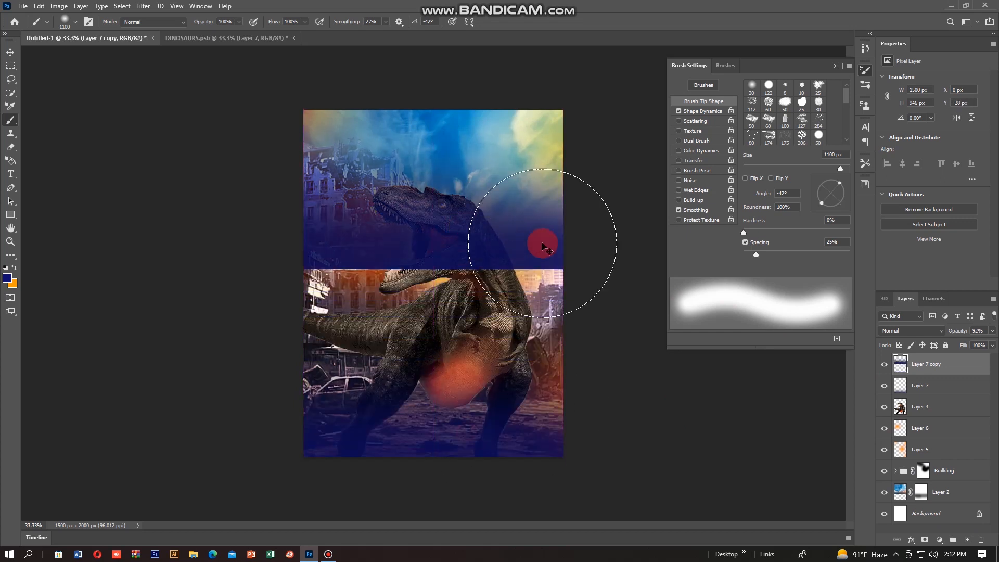
pyautogui.hotkey('ctrl', 't')
pyautogui.moveTo(591, 198); pyautogui.dragTo(330, 306)
pyautogui.hotkey('ctrl', 'z')
pyautogui.rightClick(435, 167)
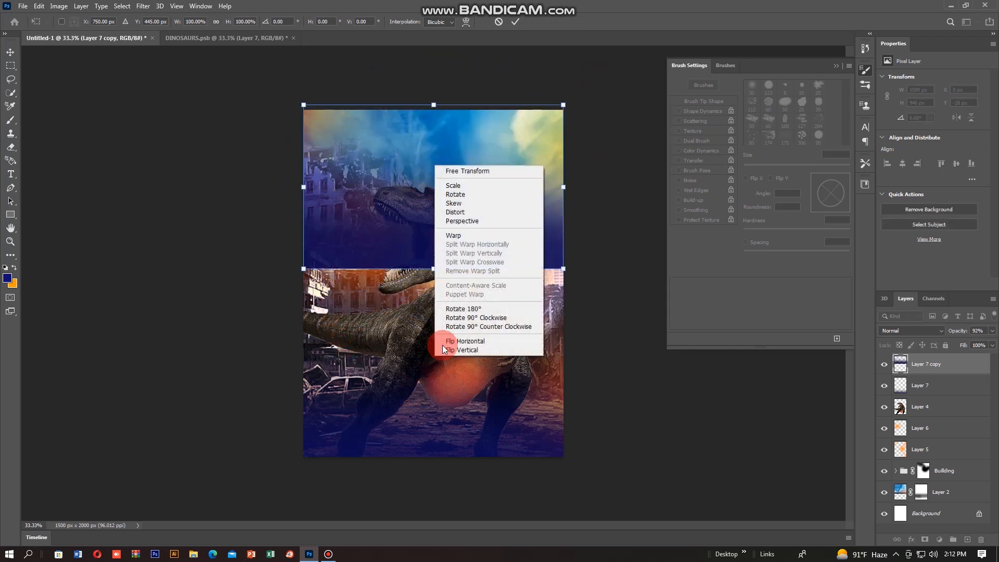
pyautogui.click(446, 349)
pyautogui.moveTo(461, 174); pyautogui.dragTo(460, 178)
pyautogui.click(934, 356)
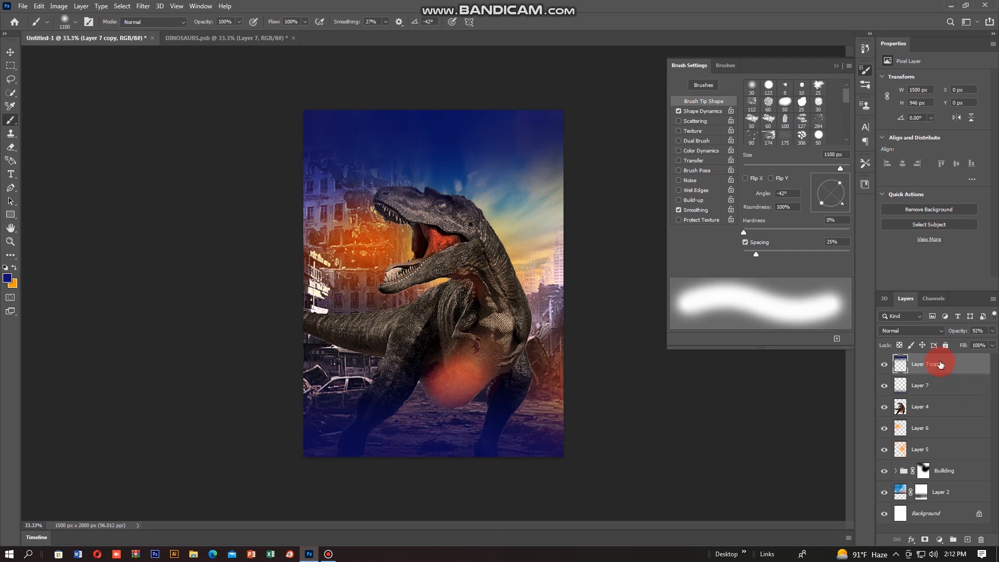
# Place the upper blue haze layer beneath the dinosaur layer and reduce its opacity to about 80%
pyautogui.moveTo(940, 364)
pyautogui.mouseDown()
pyautogui.moveTo(946, 458)
pyautogui.moveTo(937, 405)
pyautogui.mouseUp()
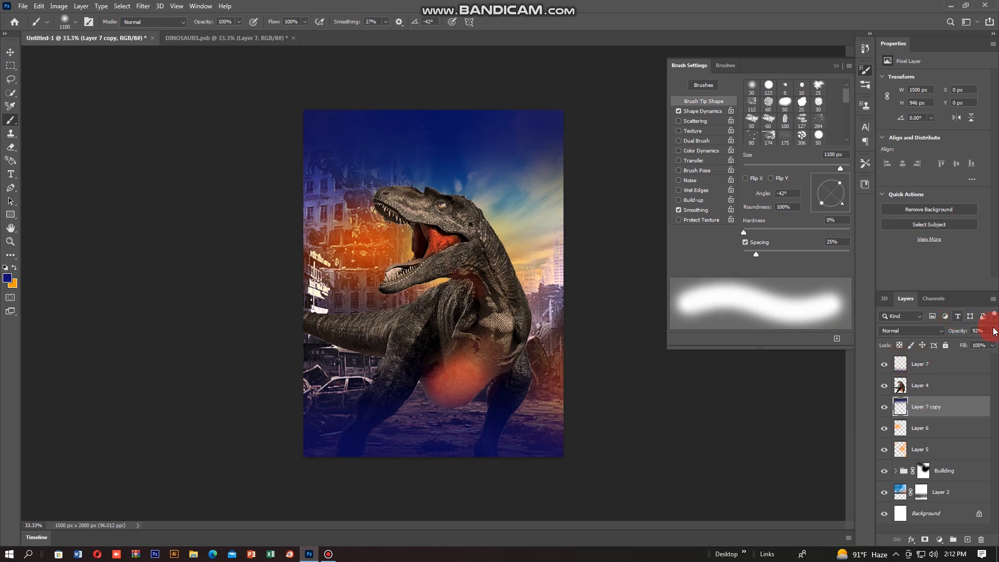
pyautogui.moveTo(988, 347); pyautogui.dragTo(983, 347)
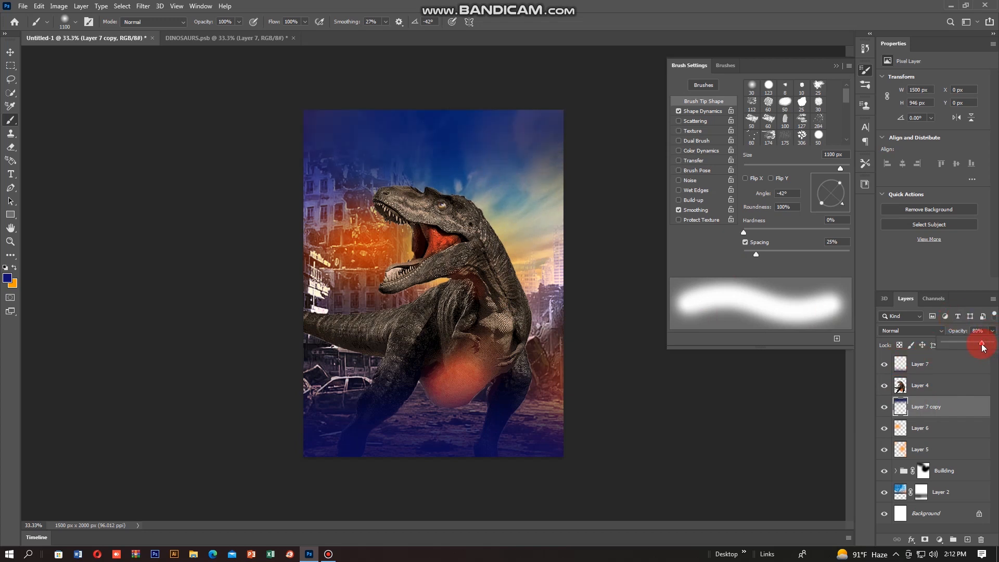
pyautogui.click(695, 417)
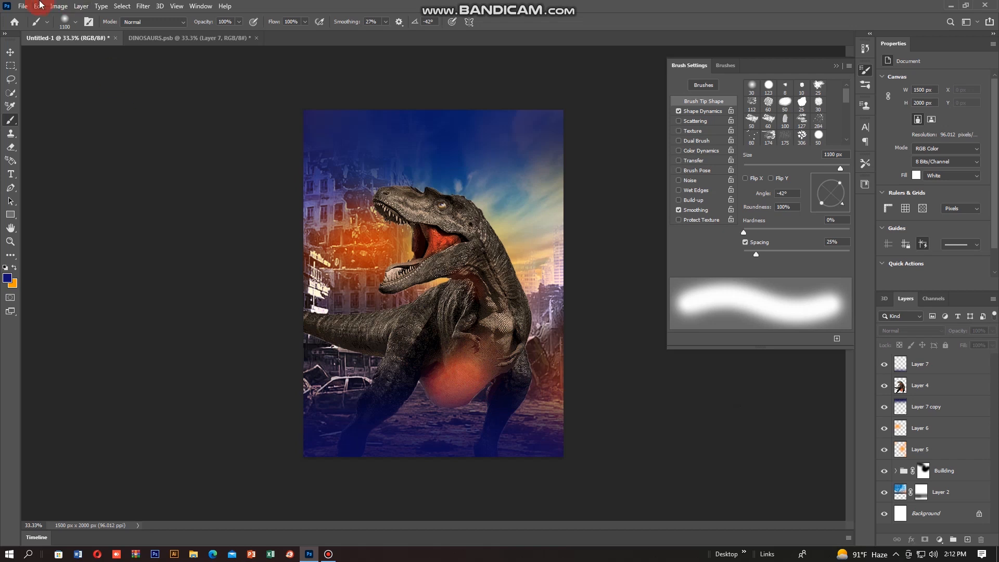
# Bring the title artwork from the Name file into the poster, near the upper edge and layered beneath the dinosaur
pyautogui.click(23, 6)
pyautogui.click(37, 30)
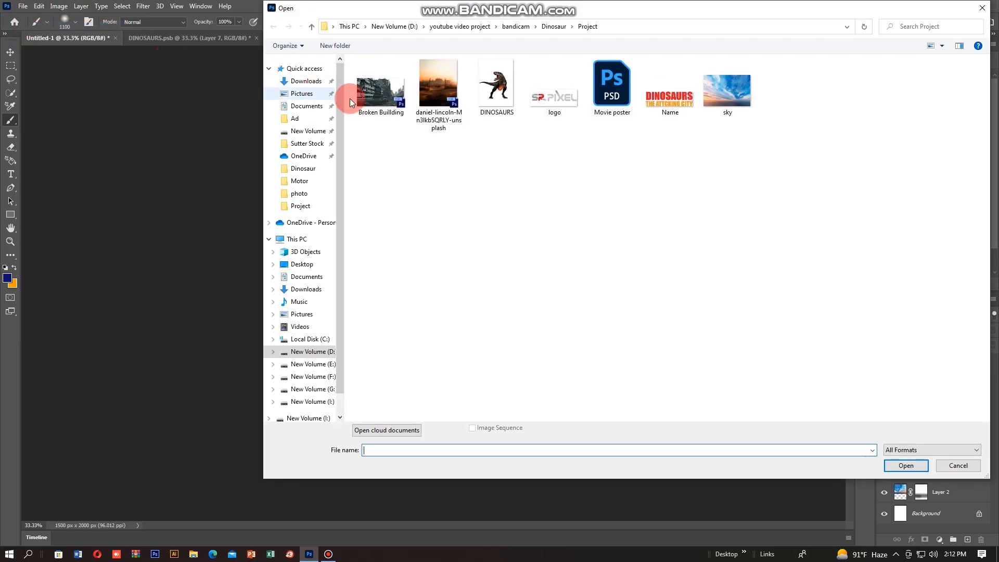
pyautogui.doubleClick(663, 90)
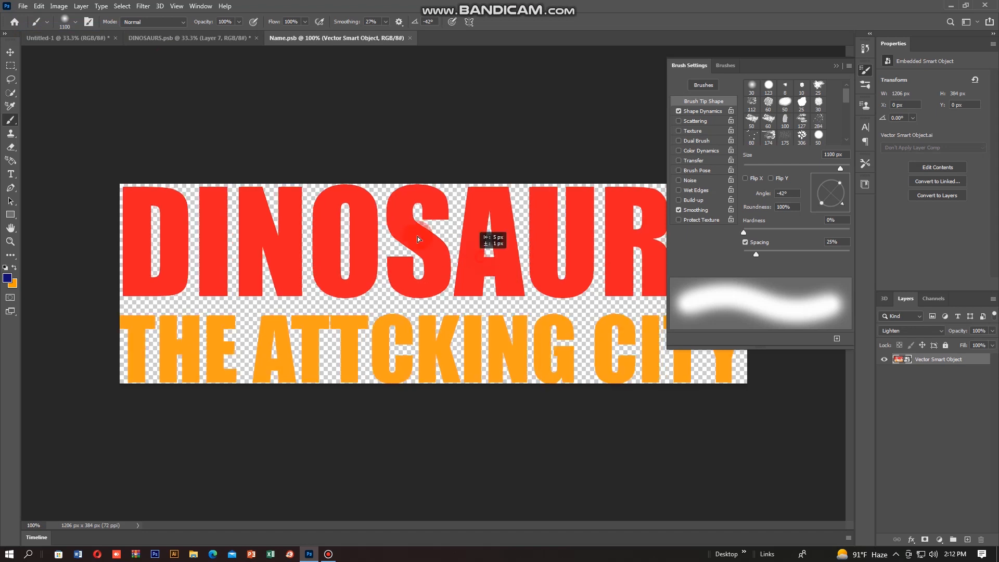
pyautogui.click(57, 43)
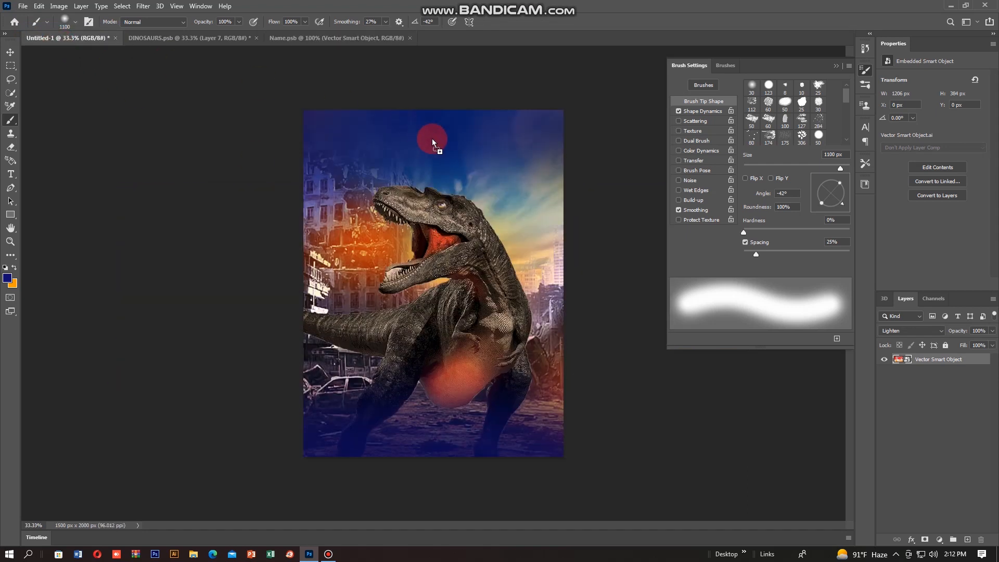
pyautogui.moveTo(431, 138); pyautogui.dragTo(457, 159)
pyautogui.moveTo(897, 363); pyautogui.dragTo(932, 407)
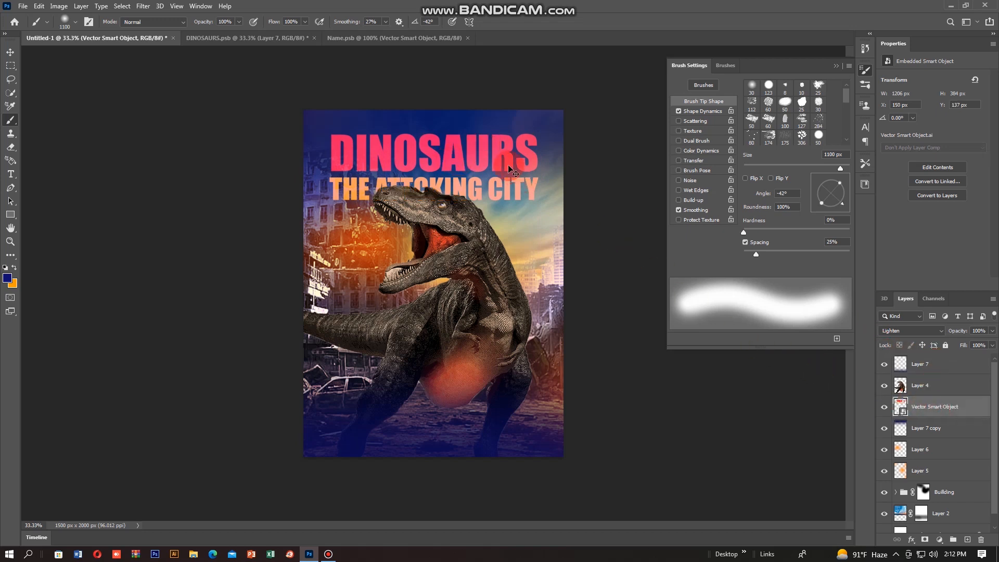
pyautogui.moveTo(515, 170); pyautogui.dragTo(504, 160)
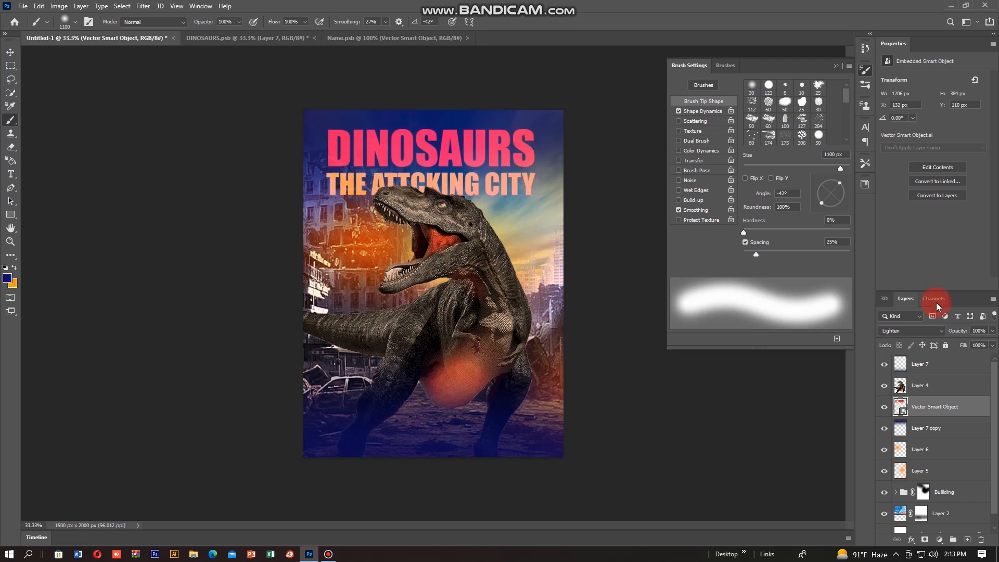
# Load the title's outline as a selection and paint orange over its right part on a new layer with a 1400 px soft brush
pyautogui.click(968, 538)
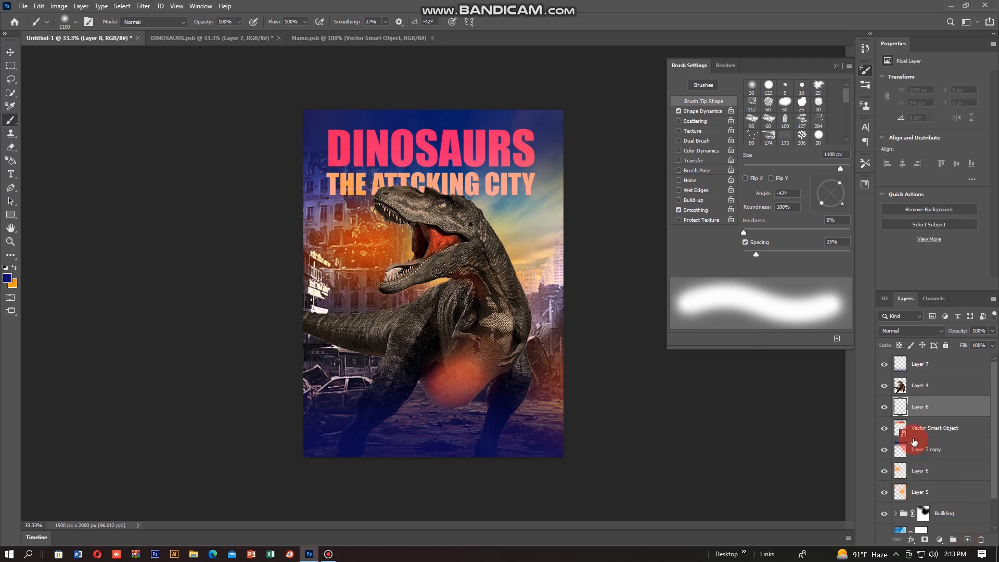
pyautogui.keyDown('ctrl'); pyautogui.click(899, 427); pyautogui.keyUp('ctrl')
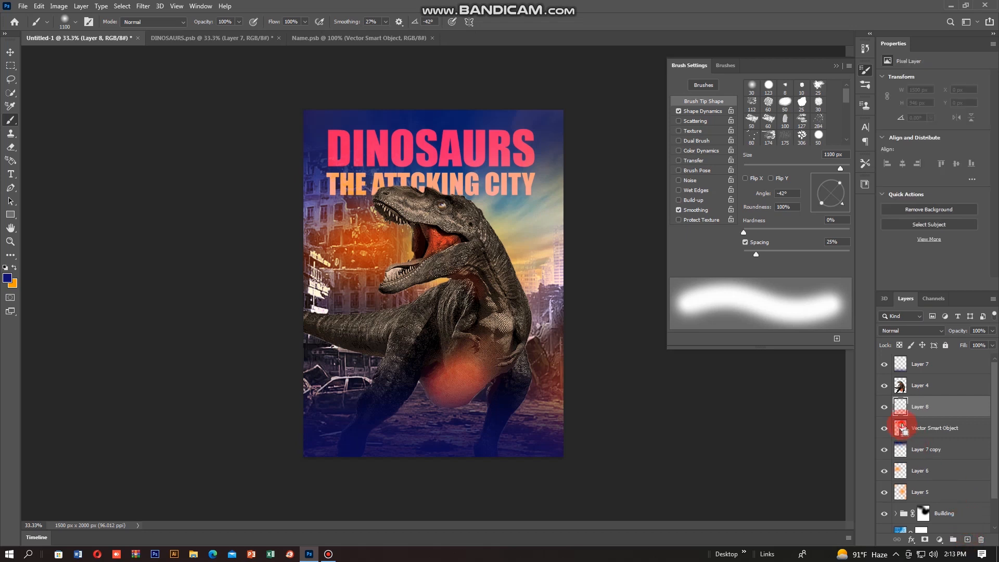
pyautogui.click(14, 266)
pyautogui.click(512, 155)
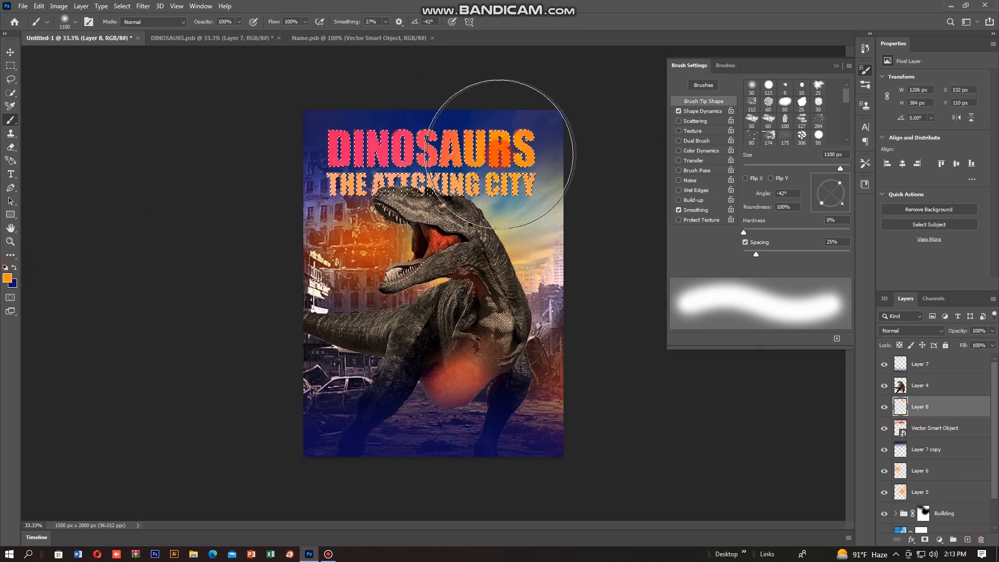
pyautogui.hotkey('ctrl', 'z')
pyautogui.press(']')
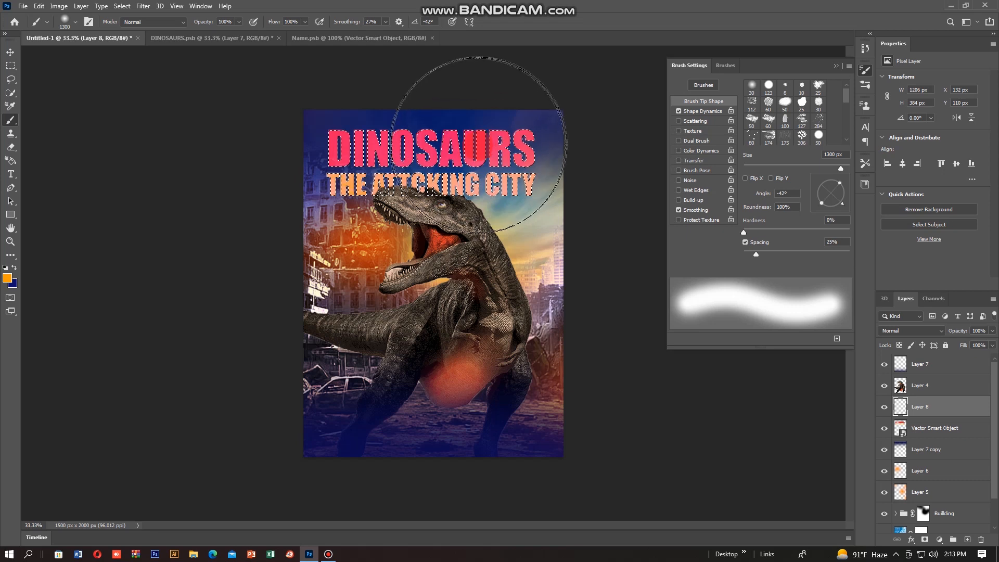
pyautogui.press(']')
pyautogui.press(']')
pyautogui.click(575, 187)
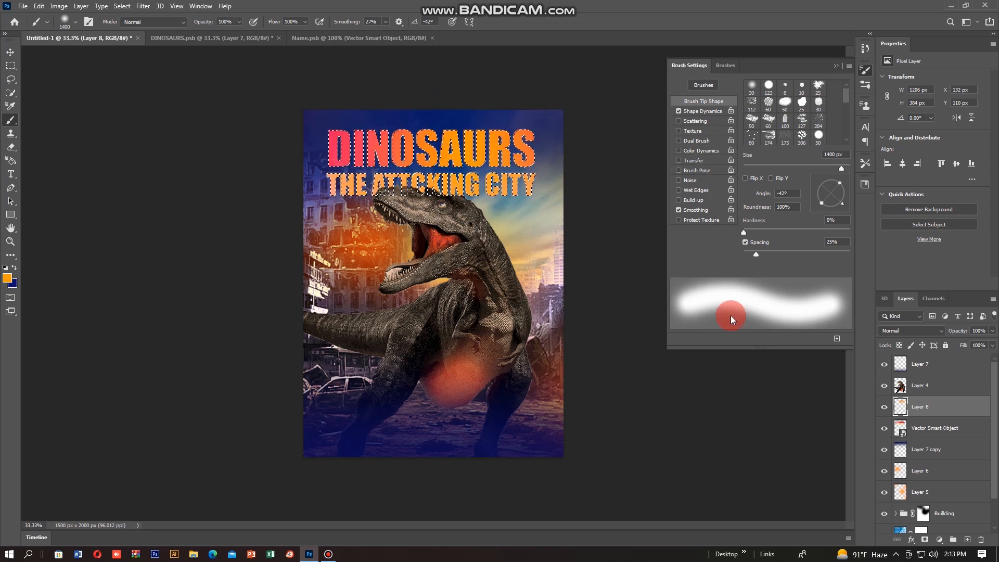
pyautogui.hotkey('ctrl', 'd')
# Set the blending mode of the title's orange paint layer to Hard Light
pyautogui.click(911, 334)
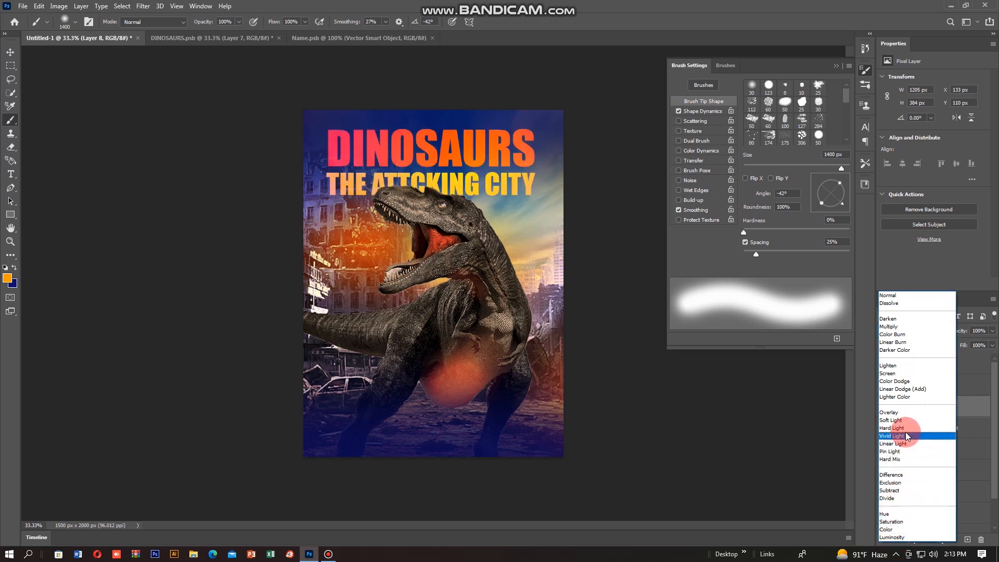
pyautogui.press('Up')
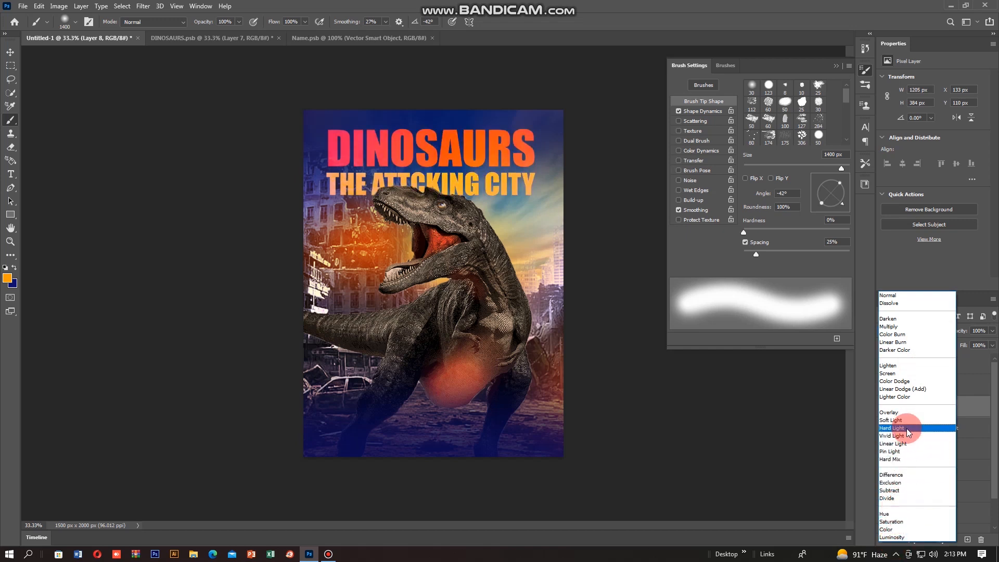
pyautogui.click(906, 429)
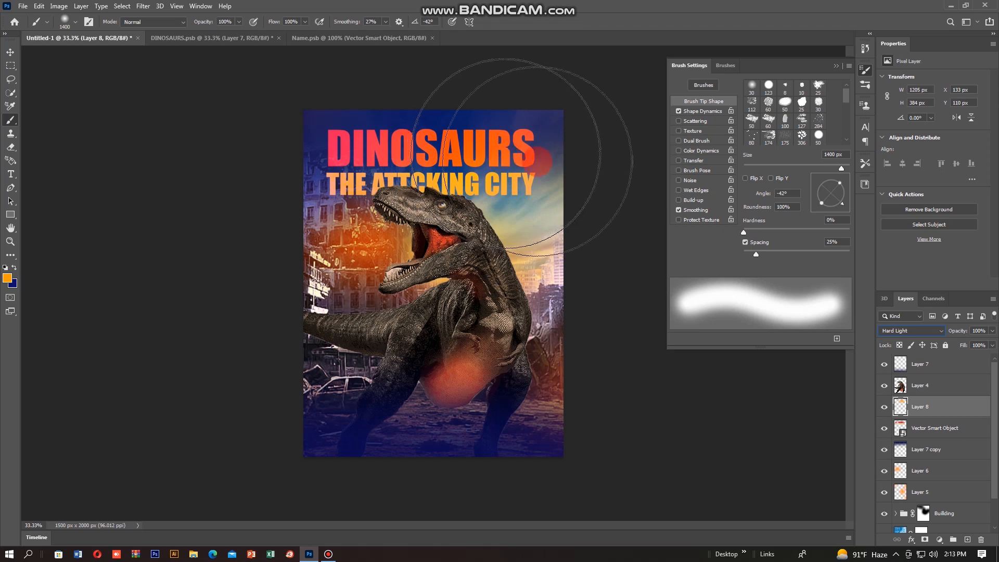
pyautogui.click(932, 445)
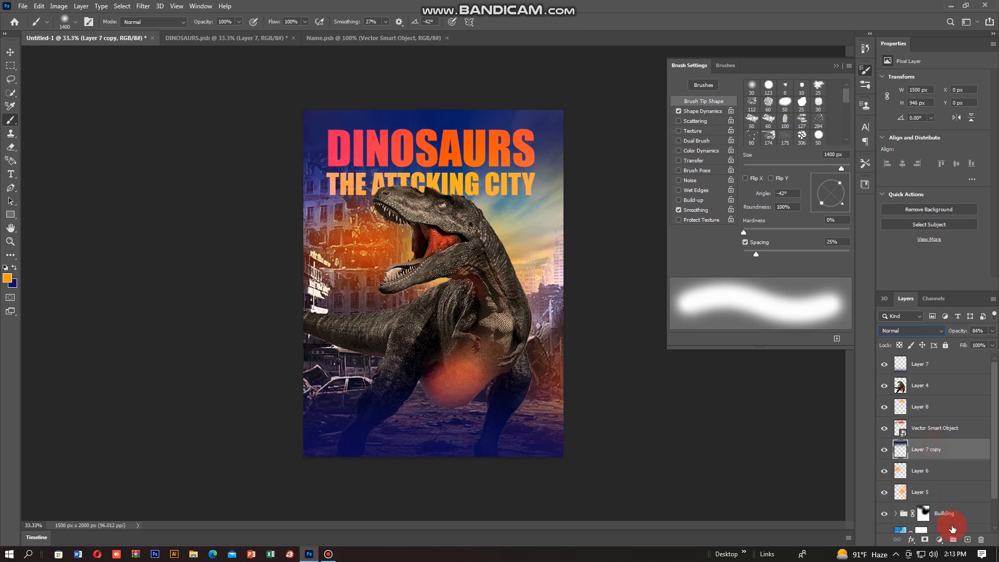
pyautogui.click(963, 539)
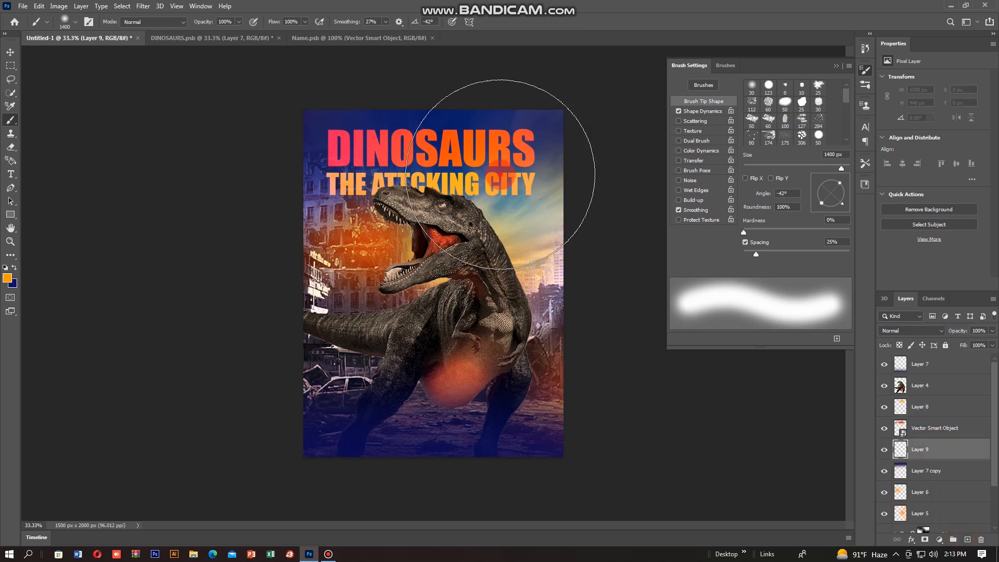
pyautogui.moveTo(501, 178); pyautogui.dragTo(692, 258)
pyautogui.click(965, 331)
pyautogui.moveTo(992, 334); pyautogui.dragTo(958, 345)
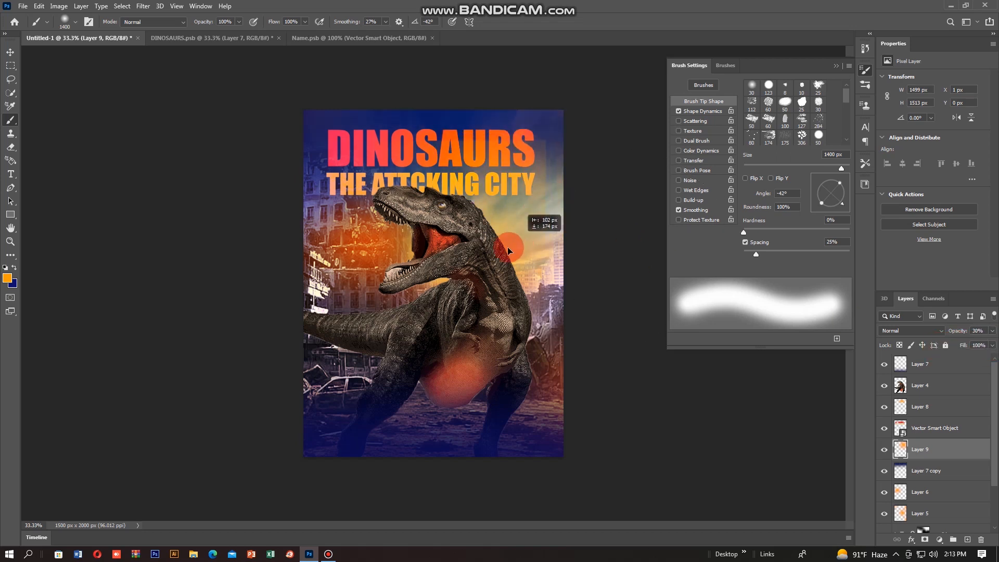
pyautogui.moveTo(483, 283); pyautogui.dragTo(396, 188)
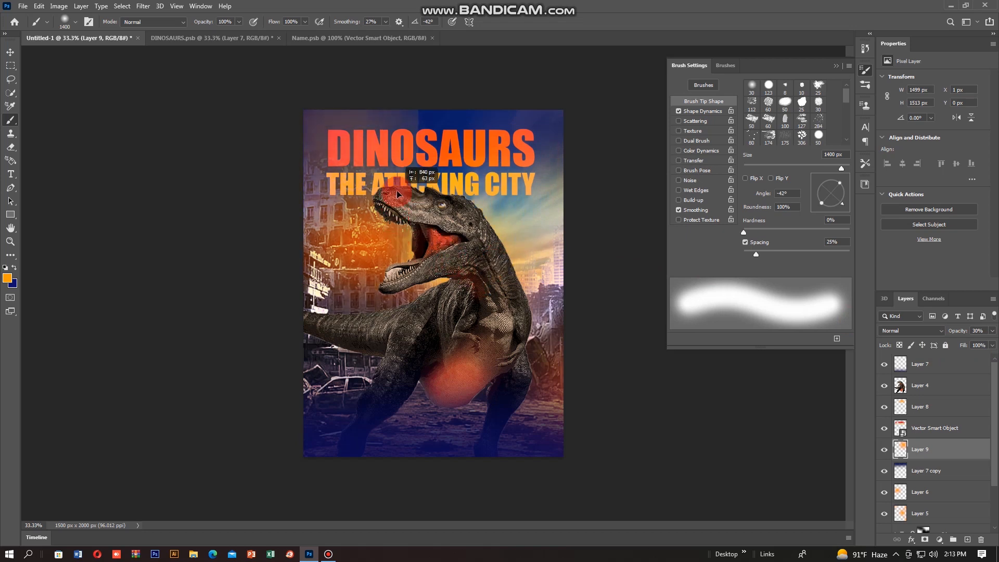
pyautogui.press('Delete')
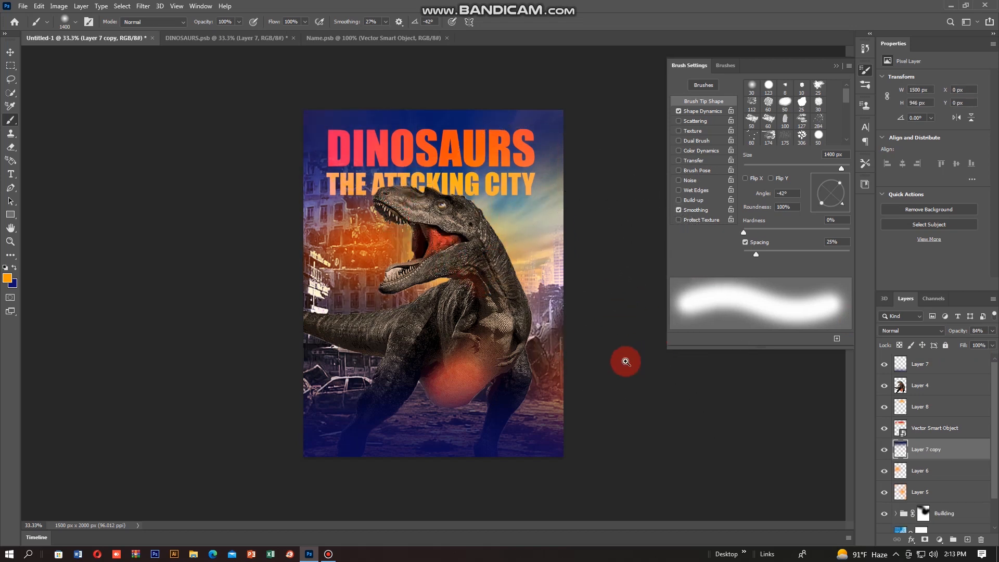
pyautogui.keyDown('ctrl'); pyautogui.click(561, 369); pyautogui.keyUp('ctrl')
pyautogui.hotkey('ctrl', '-')
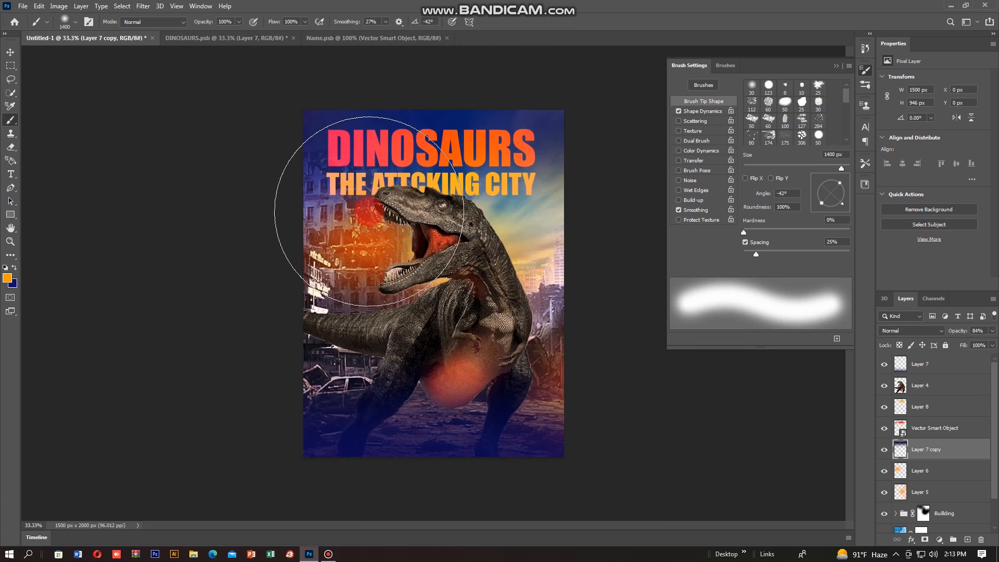
# Paint a soft orange glow around the dinosaur's mouth on a new layer above the dinosaur with a 900 px brush
pyautogui.click(902, 384)
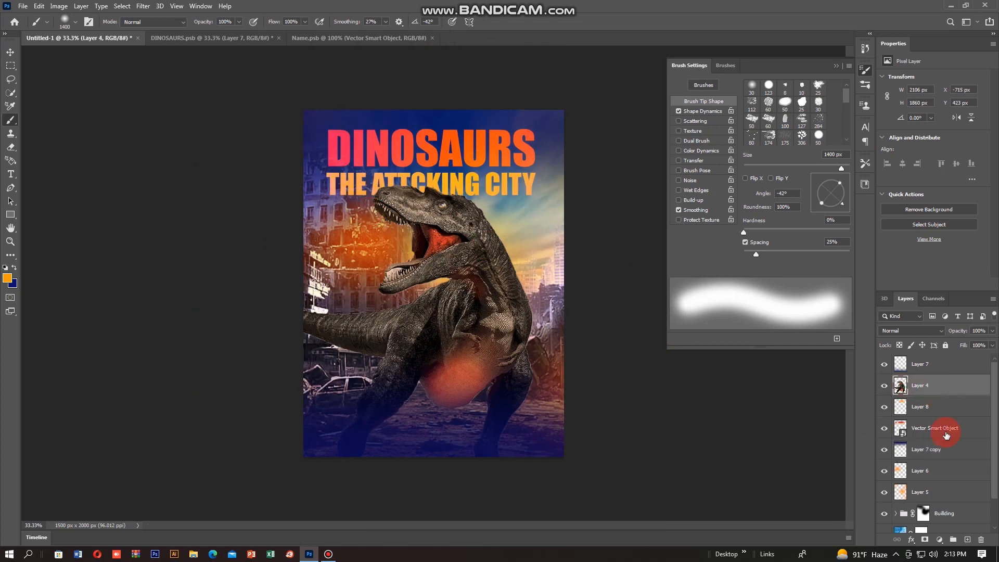
pyautogui.click(967, 539)
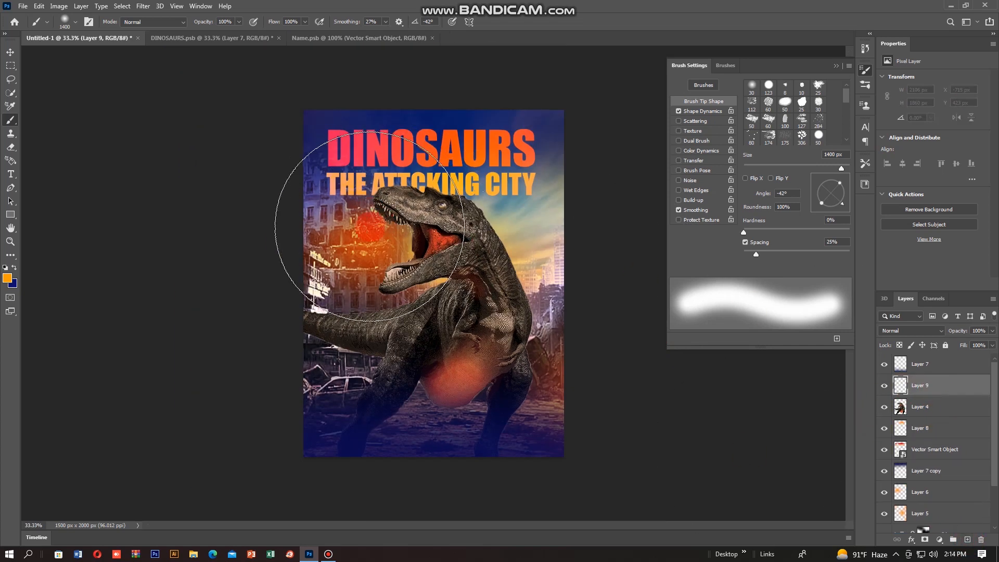
pyautogui.click(369, 228)
pyautogui.hotkey('ctrl', 'z')
pyautogui.press('[')
pyautogui.press('[')
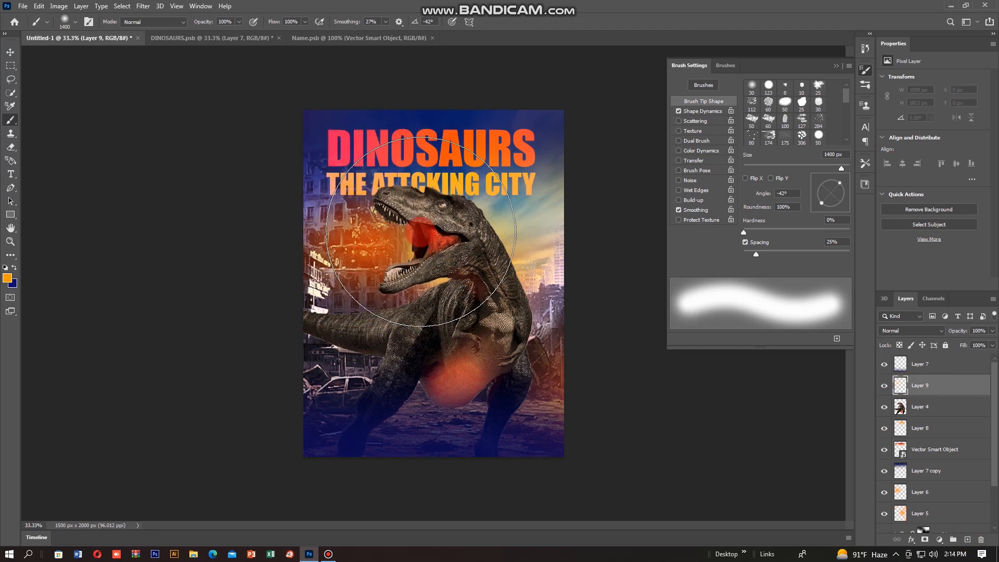
pyautogui.press('[')
pyautogui.press('[')
pyautogui.press('[')
pyautogui.click(385, 236)
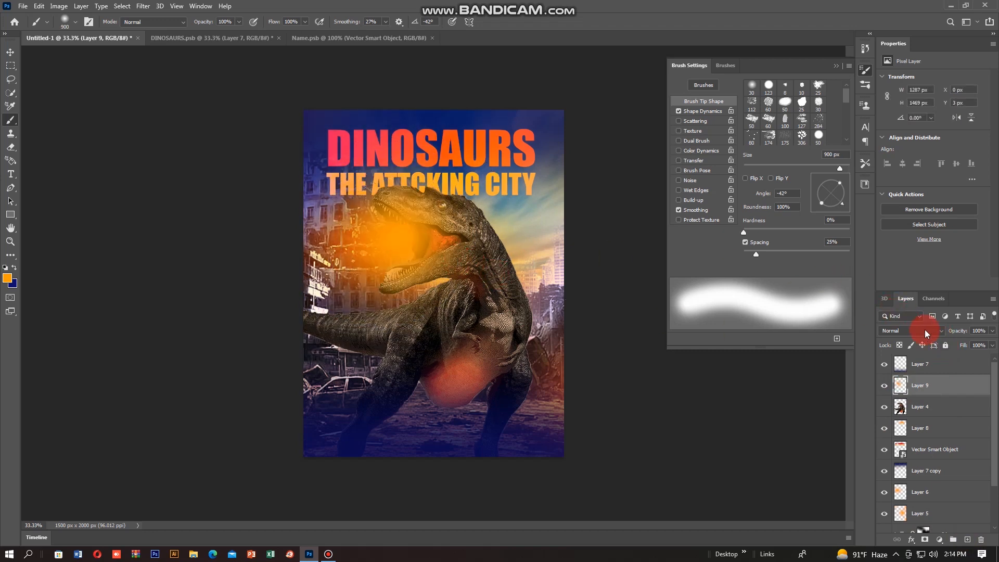
# Blend the mouth glow layer with Color Dodge and reduce its opacity to about 59%
pyautogui.scroll(-4, 923, 331)
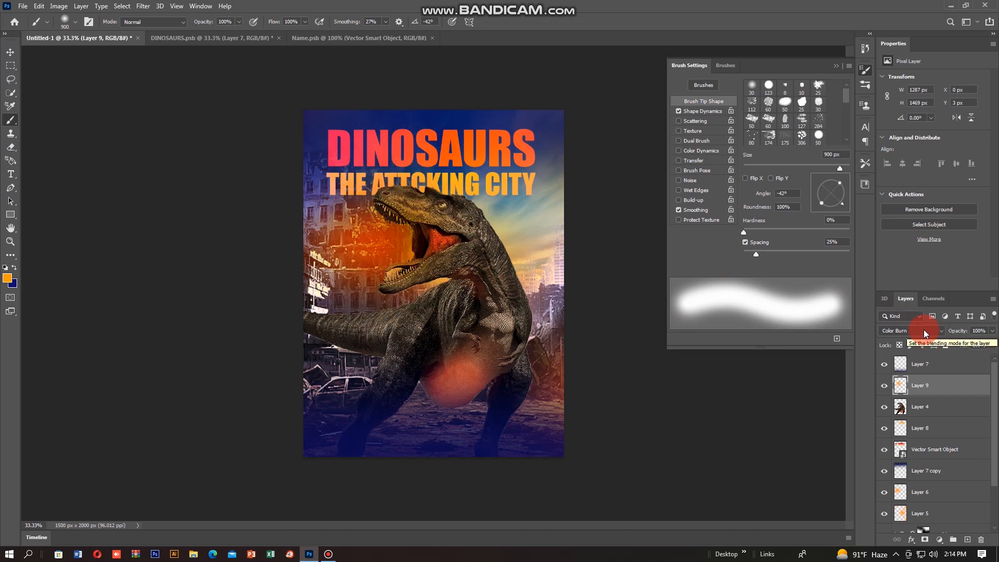
pyautogui.scroll(-1, 922, 329)
pyautogui.scroll(-3, 923, 329)
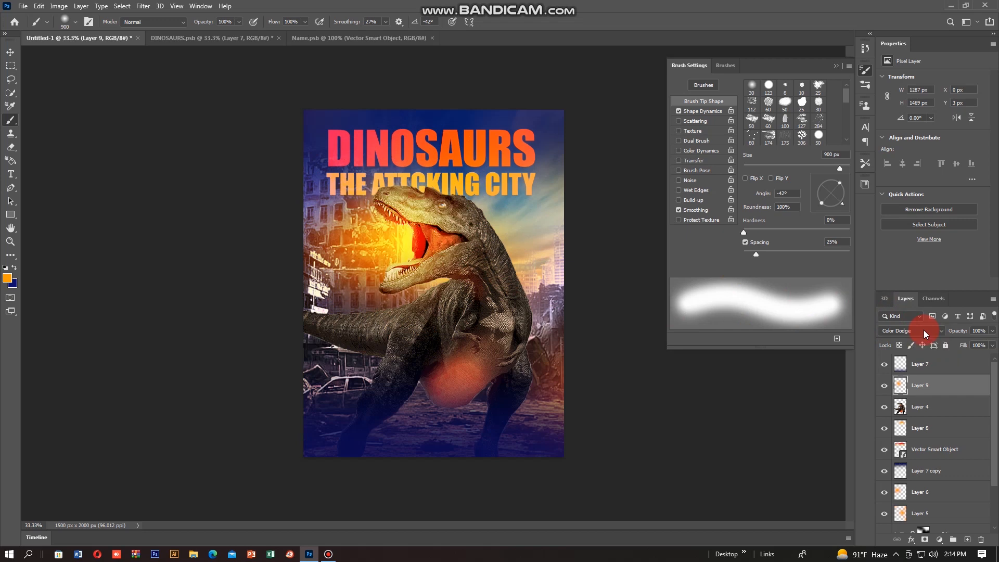
pyautogui.click(992, 331)
pyautogui.moveTo(976, 342); pyautogui.dragTo(965, 342)
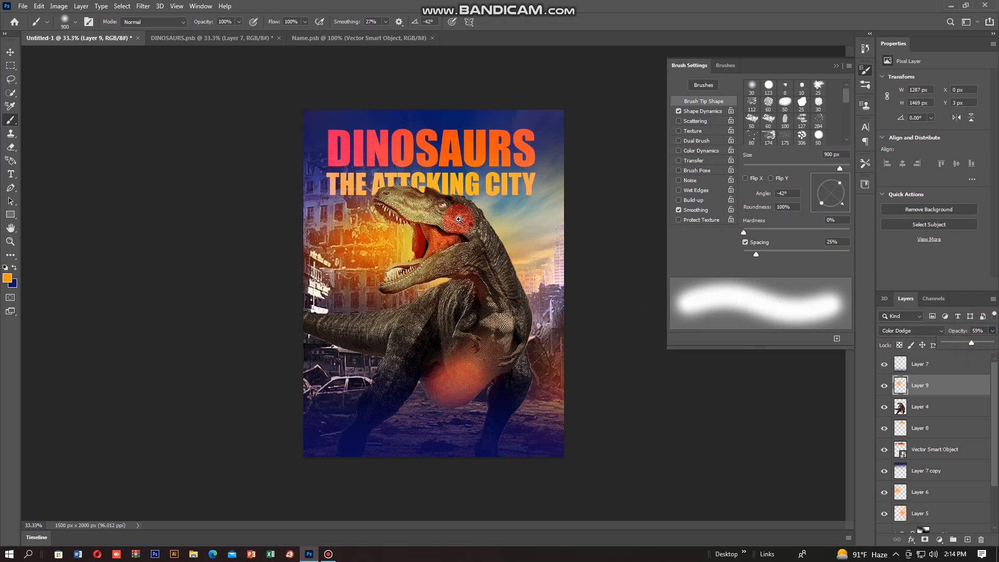
pyautogui.moveTo(642, 276); pyautogui.dragTo(634, 288)
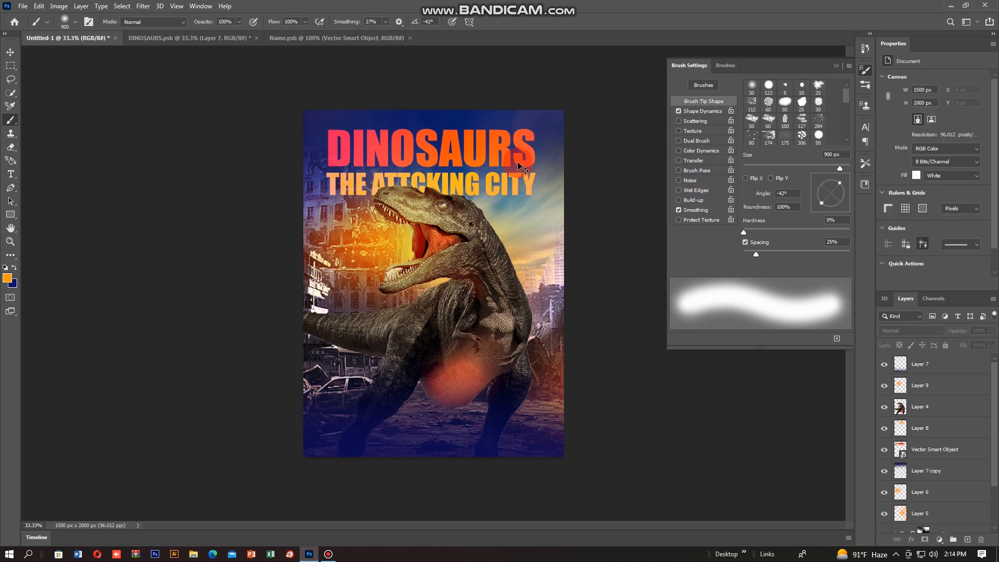
# Apply the Red Eye Tool to the dinosaur's eye on Layer 4, with pupil size and darken amount at 50%
pyautogui.scroll(1, 467, 203)
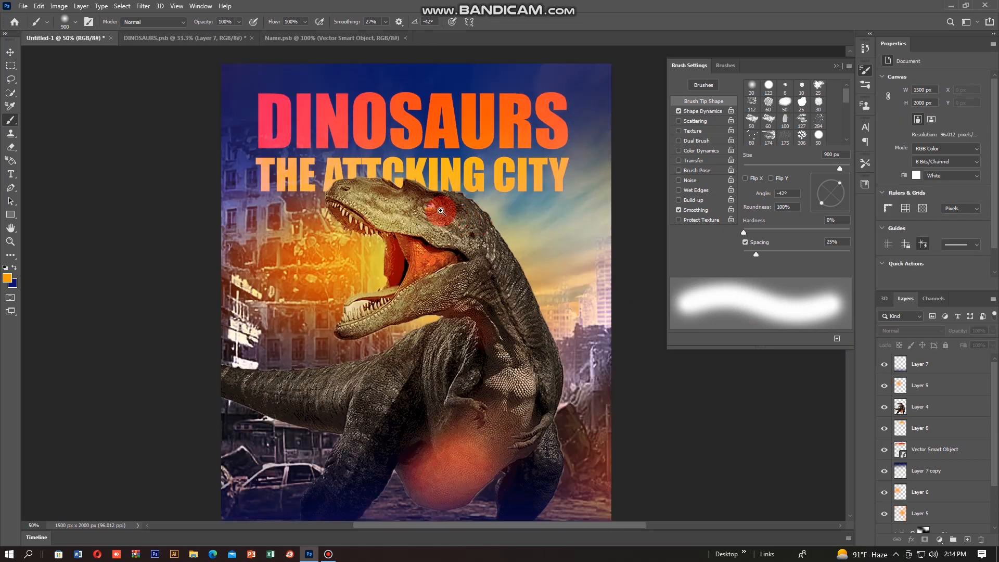
pyautogui.scroll(3, 431, 207)
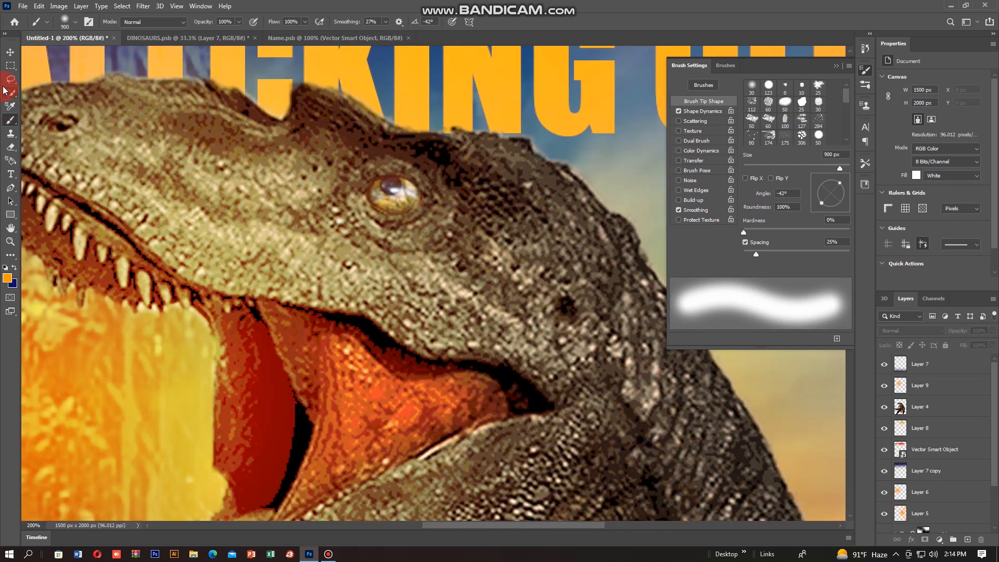
pyautogui.moveTo(11, 80)
pyautogui.mouseDown()
pyautogui.moveTo(27, 84)
pyautogui.moveTo(19, 101)
pyautogui.mouseUp()
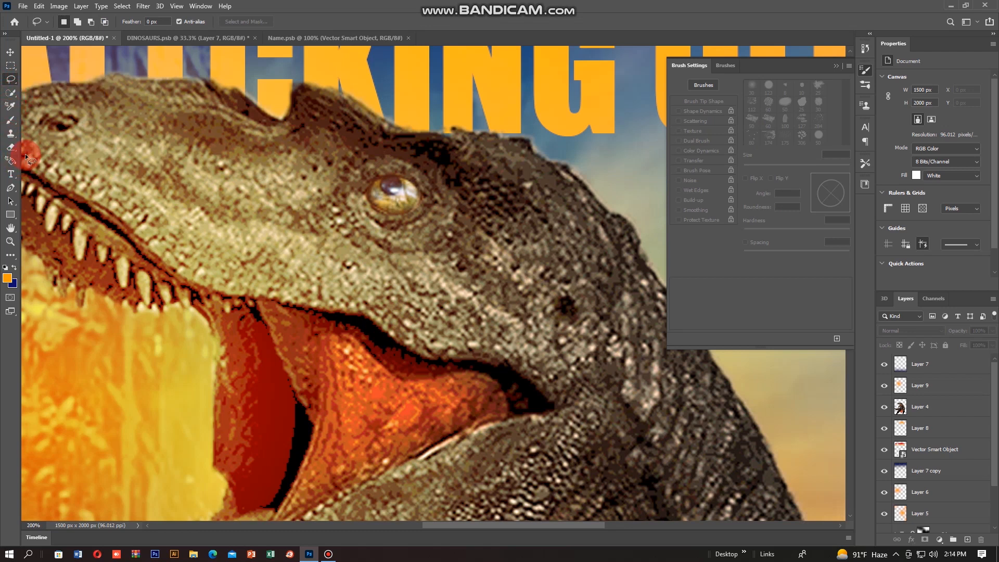
pyautogui.click(12, 257)
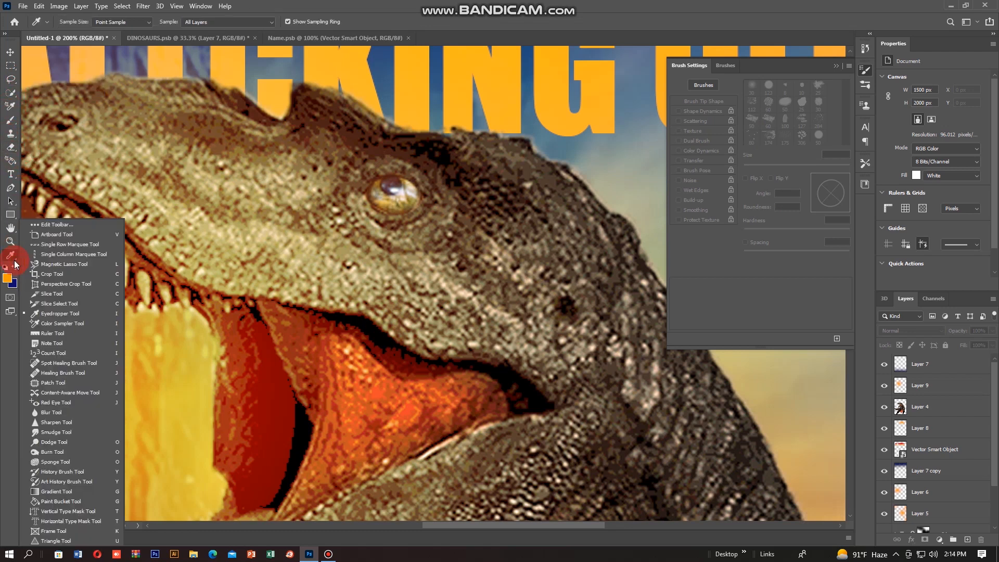
pyautogui.moveTo(15, 264)
pyautogui.mouseDown()
pyautogui.moveTo(20, 247)
pyautogui.moveTo(60, 348)
pyautogui.moveTo(72, 454)
pyautogui.moveTo(73, 365)
pyautogui.mouseUp()
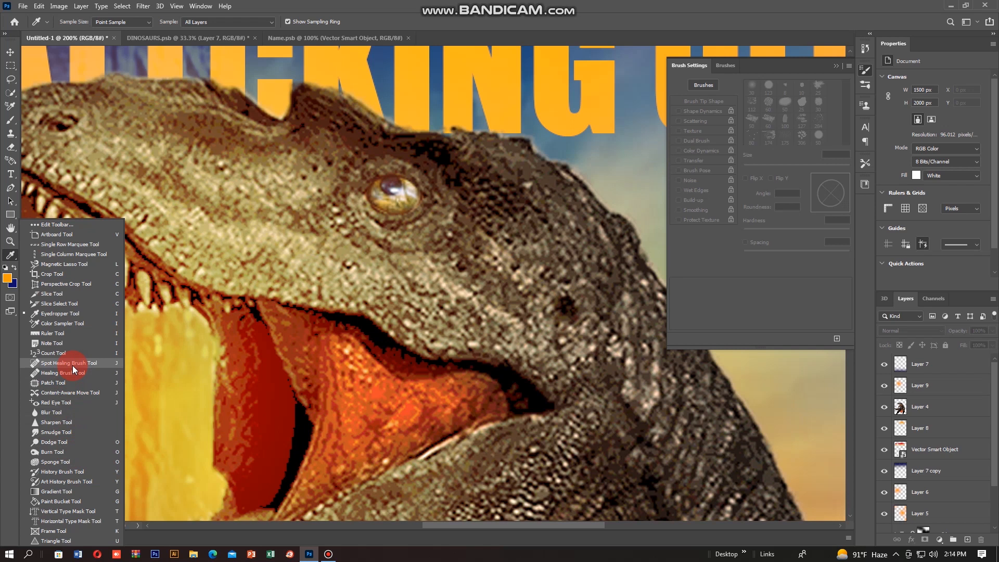
pyautogui.moveTo(71, 367)
pyautogui.mouseDown()
pyautogui.moveTo(61, 474)
pyautogui.moveTo(52, 391)
pyautogui.moveTo(52, 402)
pyautogui.mouseUp()
pyautogui.click(378, 238)
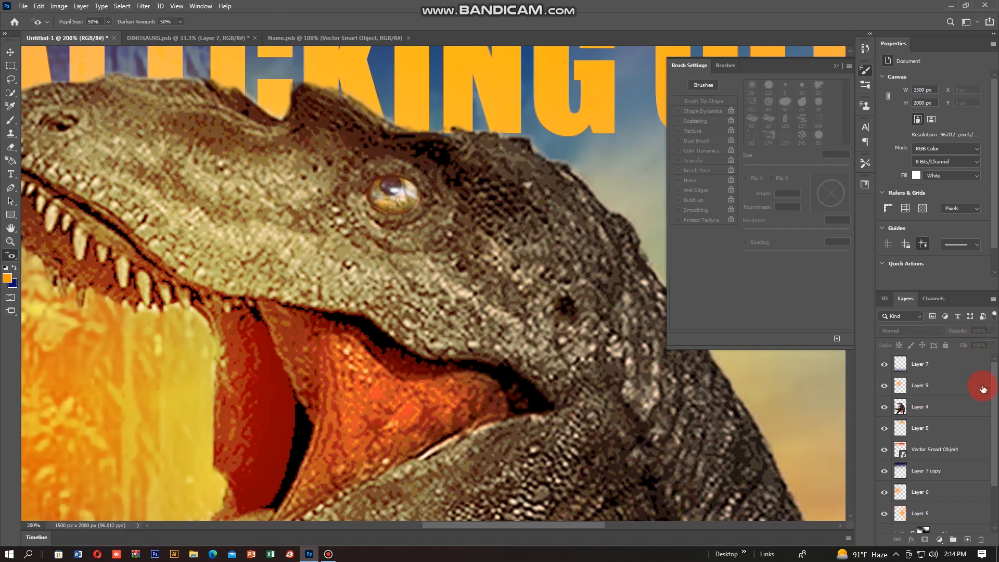
pyautogui.click(908, 407)
pyautogui.click(385, 192)
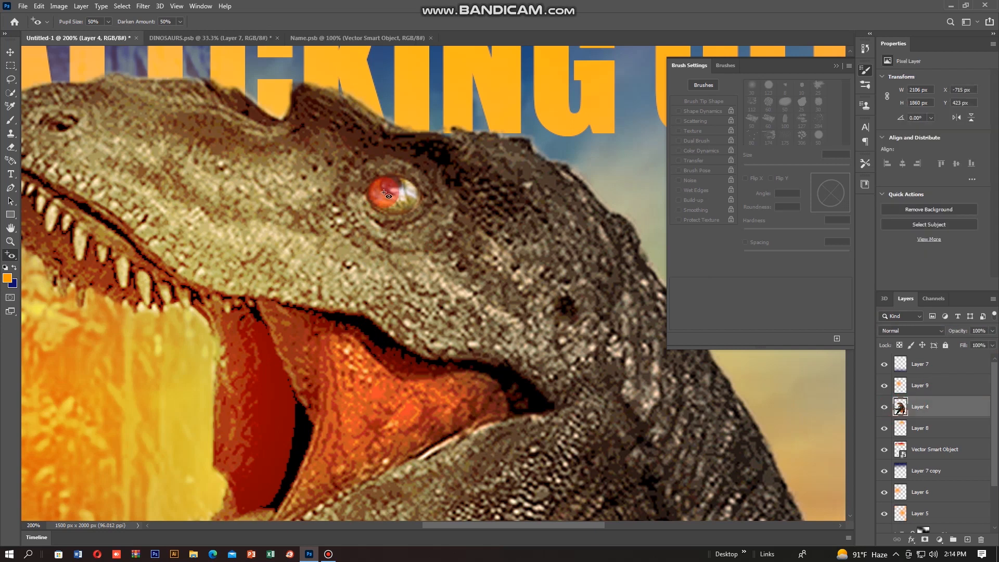
pyautogui.click(393, 198)
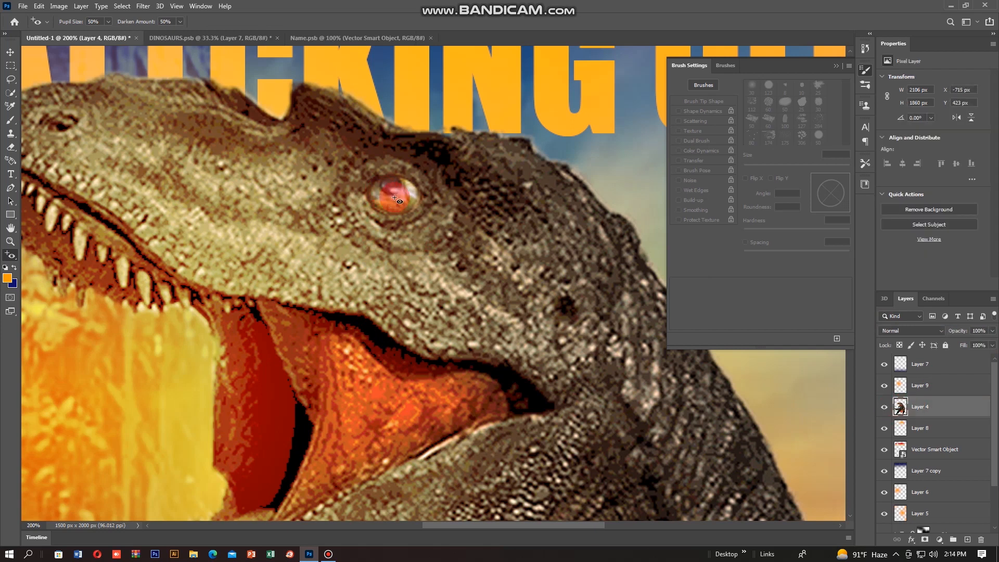
# Treat several more spots of the dinosaur's eye on Layer 4 with the Red Eye Tool
pyautogui.click(384, 192)
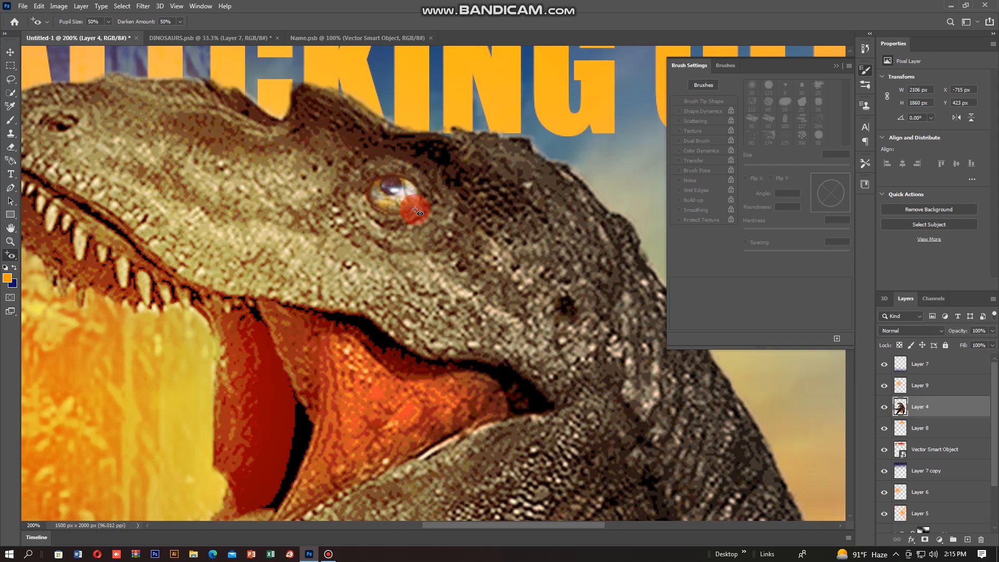
pyautogui.click(387, 192)
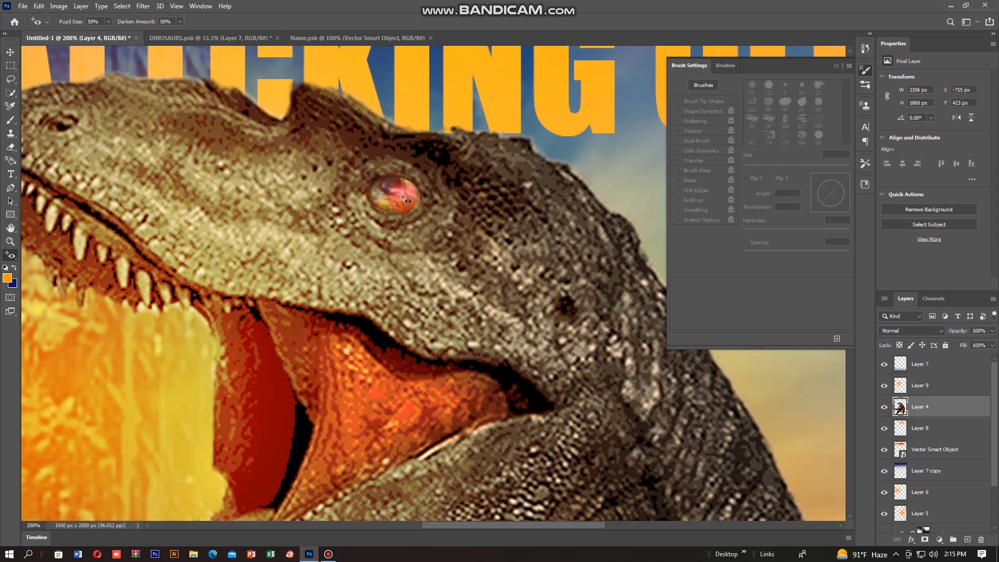
pyautogui.click(391, 188)
pyautogui.click(395, 193)
pyautogui.click(389, 195)
pyautogui.click(400, 189)
pyautogui.click(466, 212)
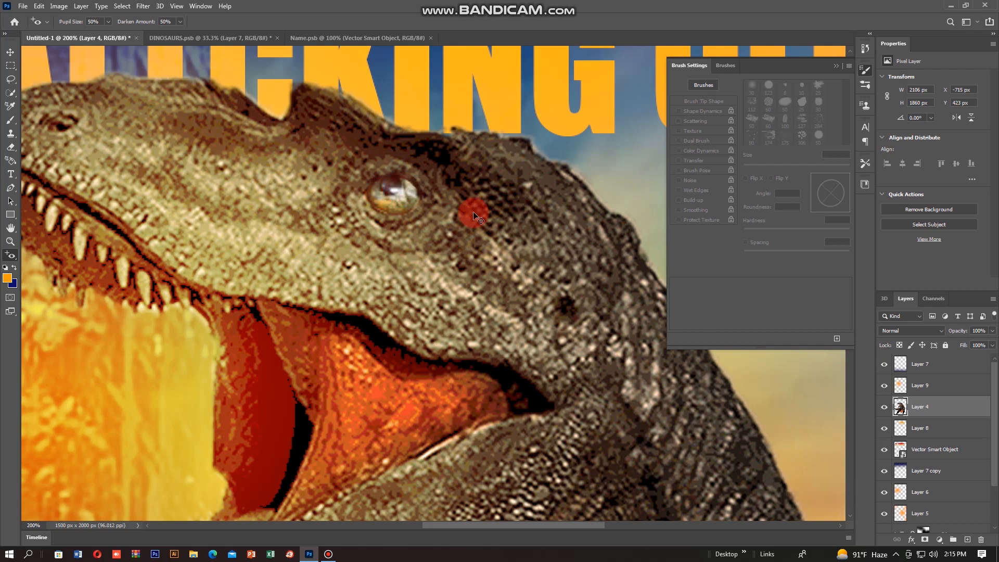
pyautogui.hotkey('ctrl', '0')
# Lasso the dinosaur's eye and brighten it with Curves, mapping RGB input 114 to output 141 and lifting the Red channel
pyautogui.click(11, 67)
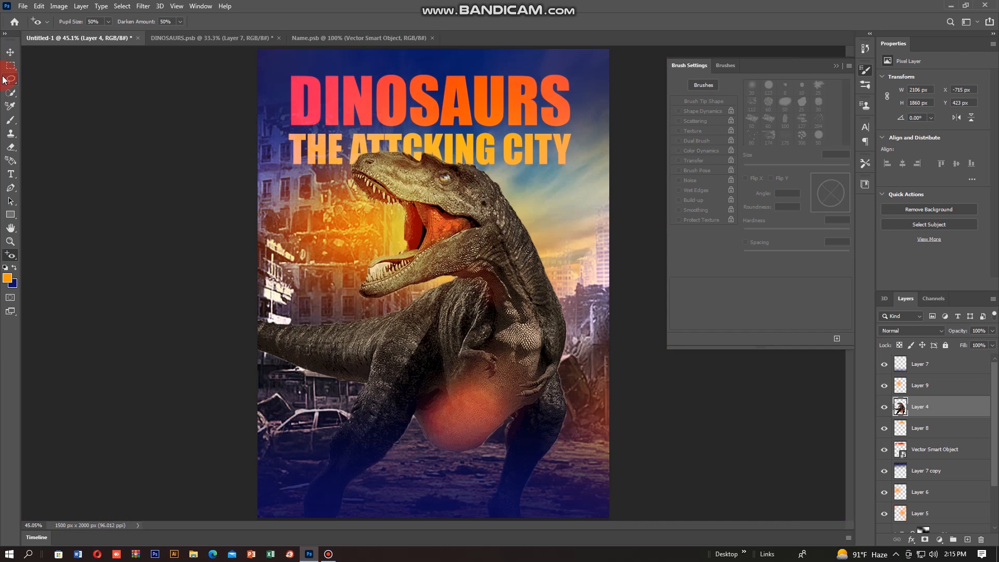
pyautogui.scroll(2, 420, 198)
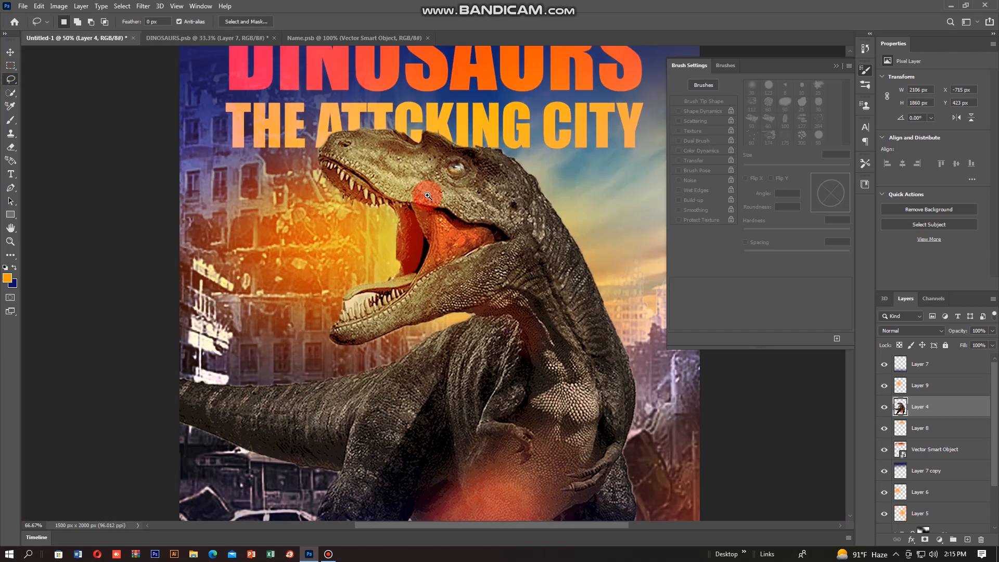
pyautogui.click(448, 171)
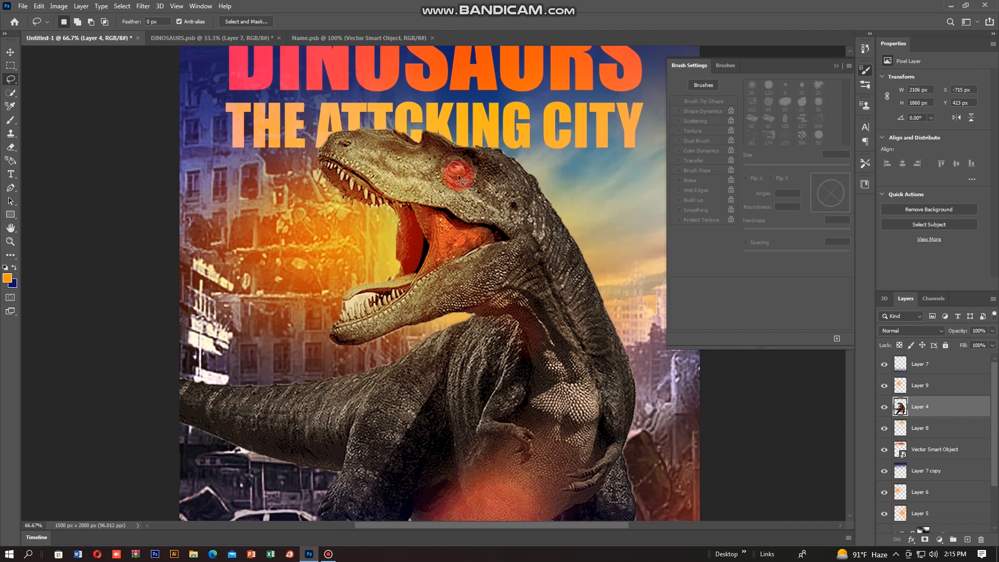
pyautogui.moveTo(465, 167); pyautogui.dragTo(465, 166)
pyautogui.hotkey('ctrl', 'm')
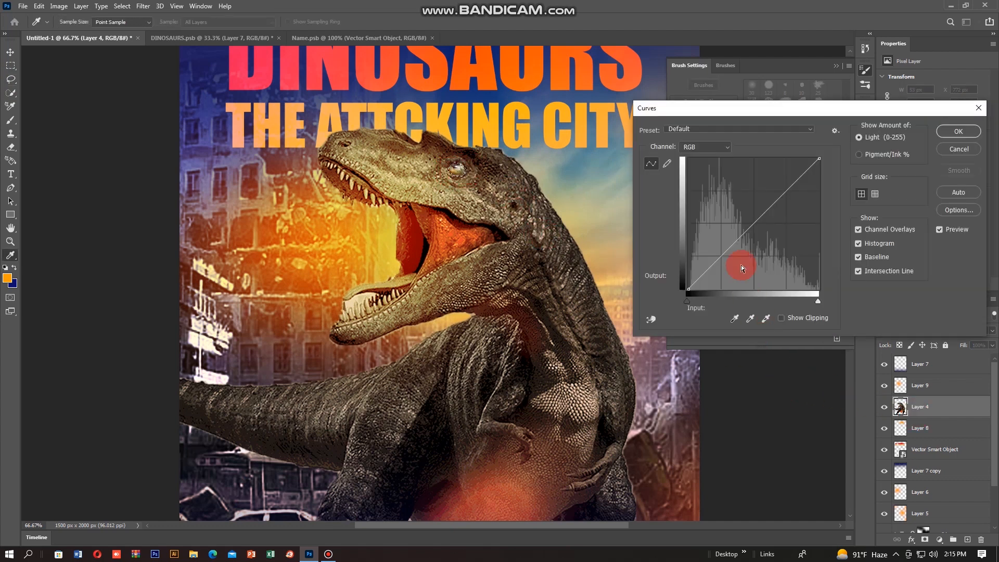
pyautogui.moveTo(750, 220); pyautogui.dragTo(746, 216)
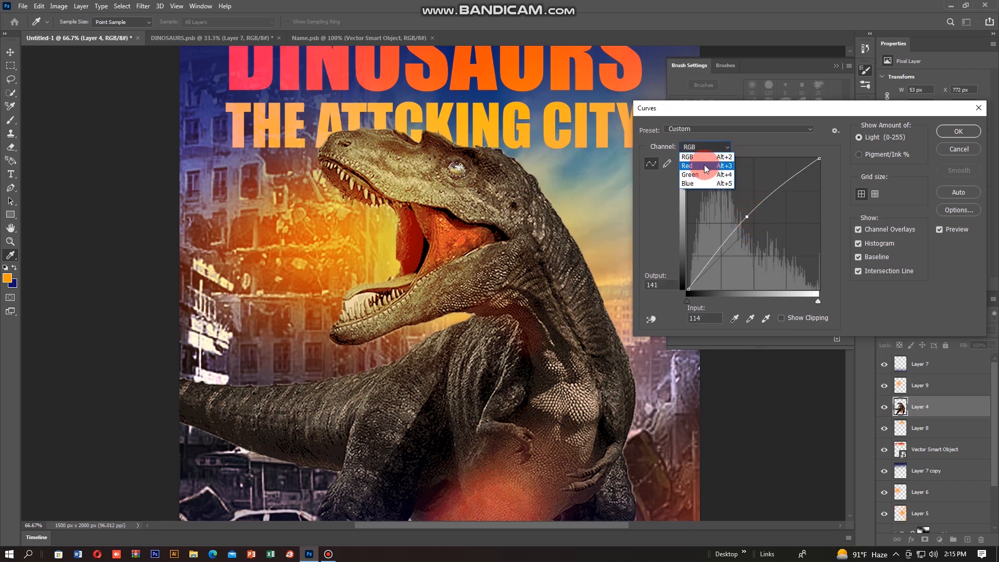
pyautogui.click(703, 165)
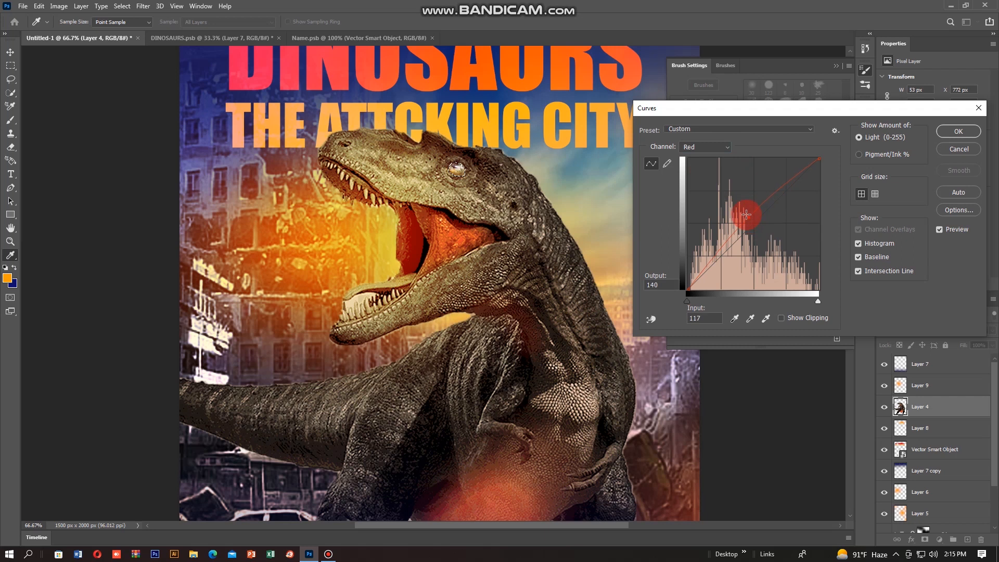
pyautogui.click(954, 132)
pyautogui.press('l')
pyautogui.click(886, 164)
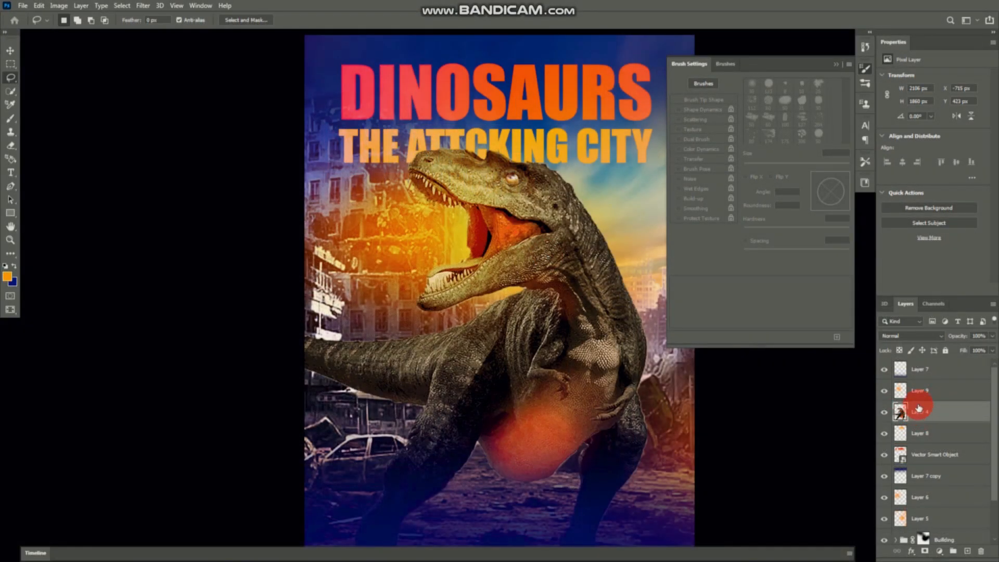
# Add a new empty layer directly above the dinosaur layer and reduce the soft brush to 125 px
pyautogui.moveTo(918, 409); pyautogui.dragTo(967, 554)
pyautogui.click(967, 554)
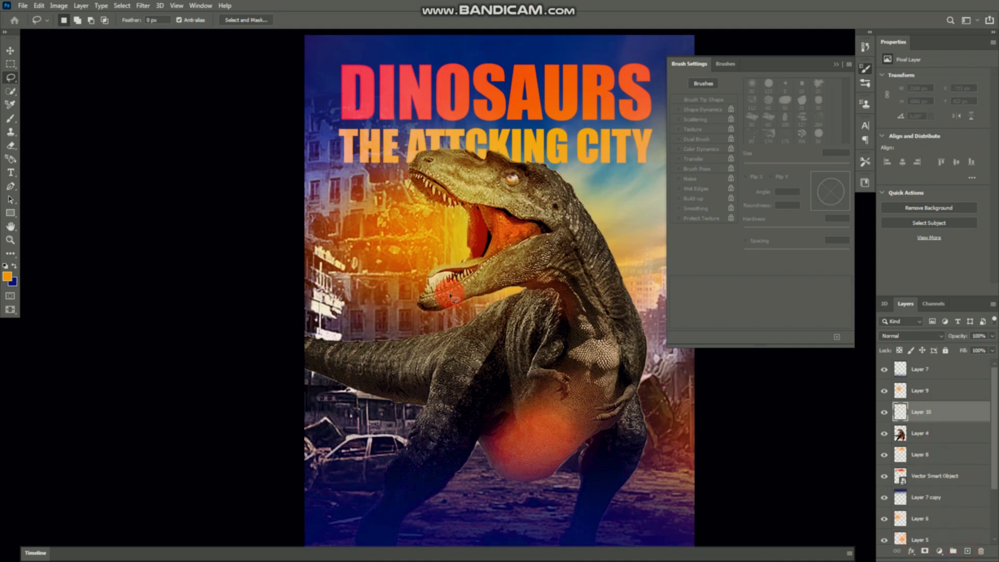
pyautogui.click(10, 119)
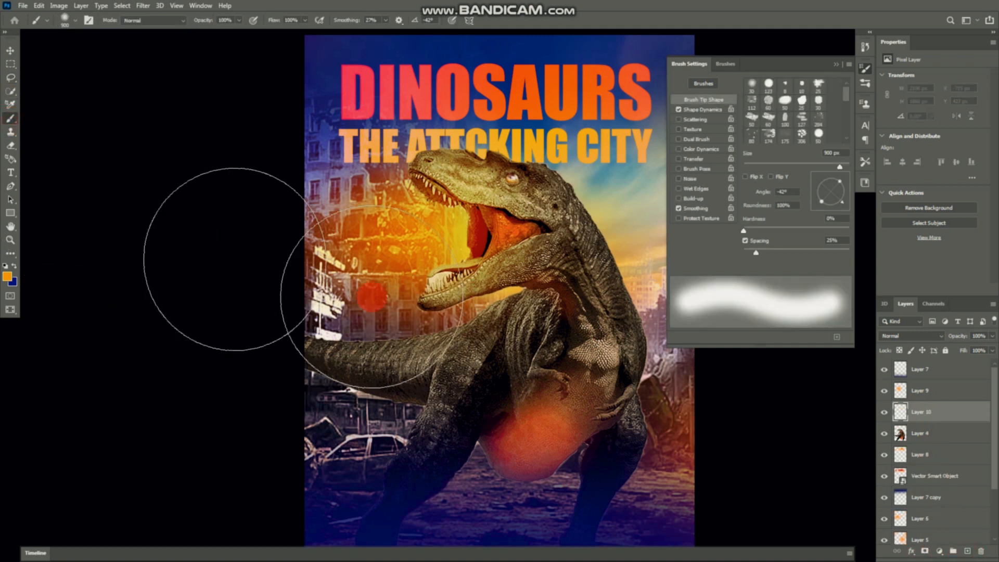
pyautogui.press('[')
pyautogui.press('[')
pyautogui.press('[')
pyautogui.press('[')
pyautogui.press('[')
pyautogui.press('[')
pyautogui.press('[')
pyautogui.press('[')
pyautogui.press('[')
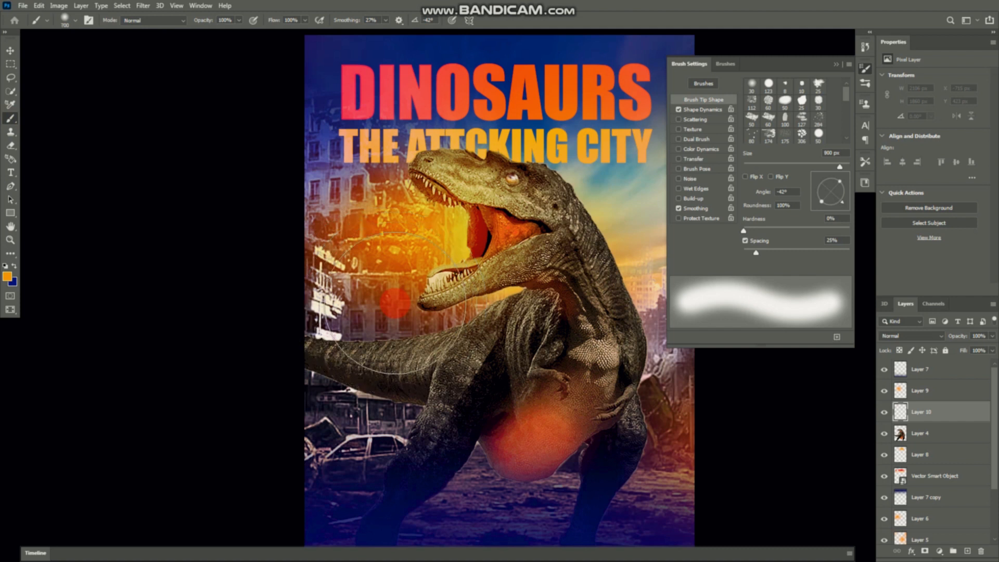
pyautogui.press('[')
pyautogui.press('[')
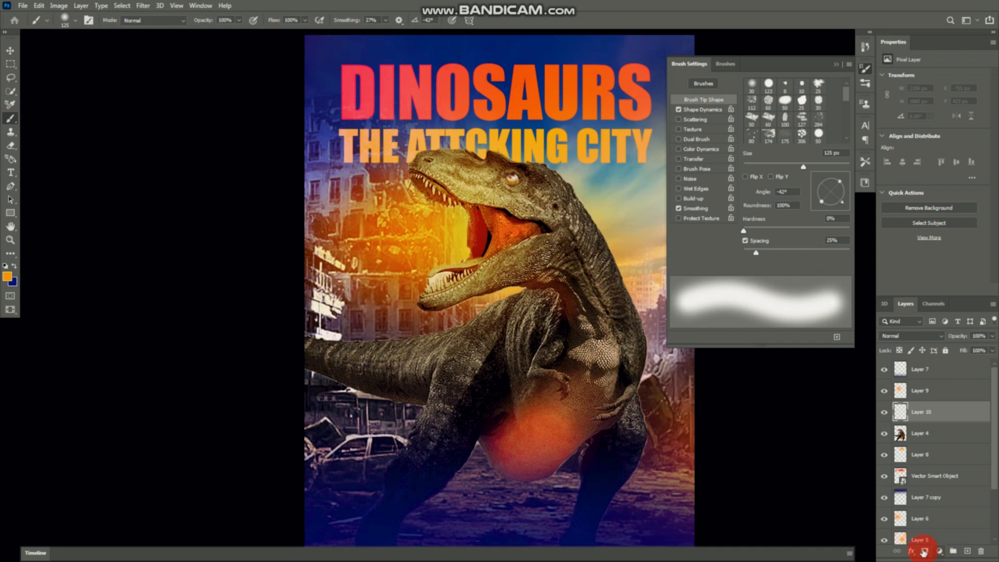
# Load the dinosaur's outline from Layer 4 as a selection and set the brush to 70 px with 19% opacity
pyautogui.scroll(1, 338, 336)
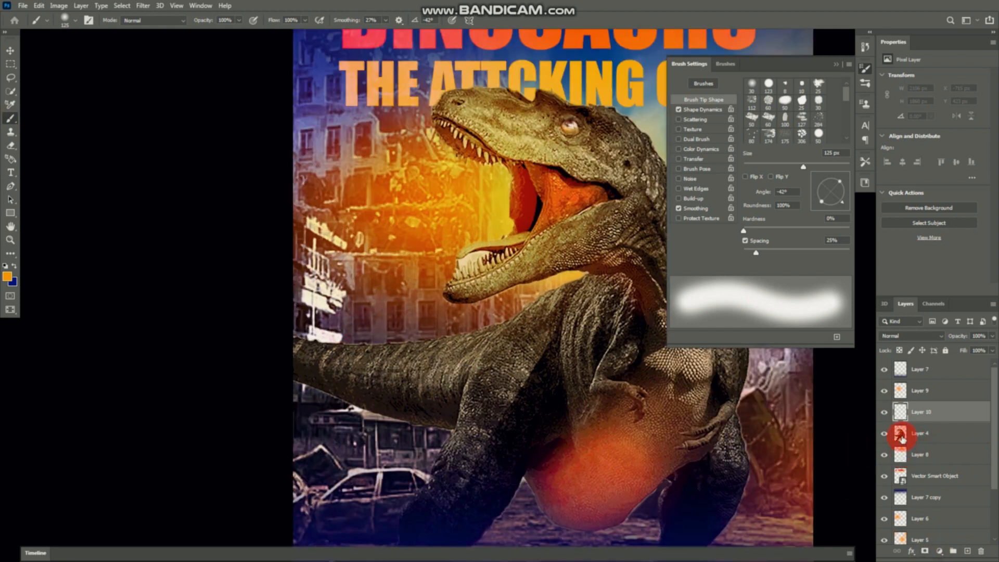
pyautogui.keyDown('ctrl'); pyautogui.click(901, 437); pyautogui.keyUp('ctrl')
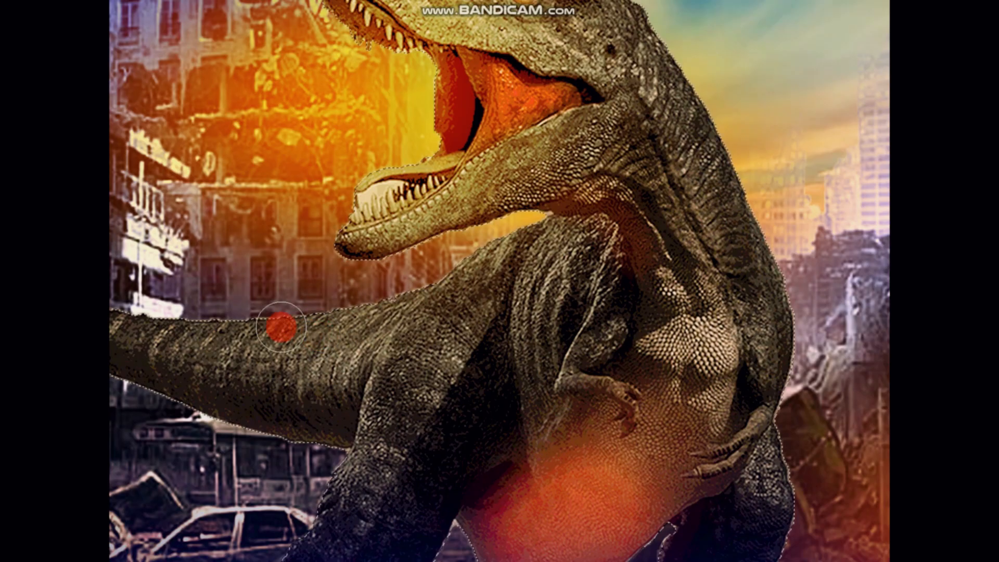
pyautogui.press('f')
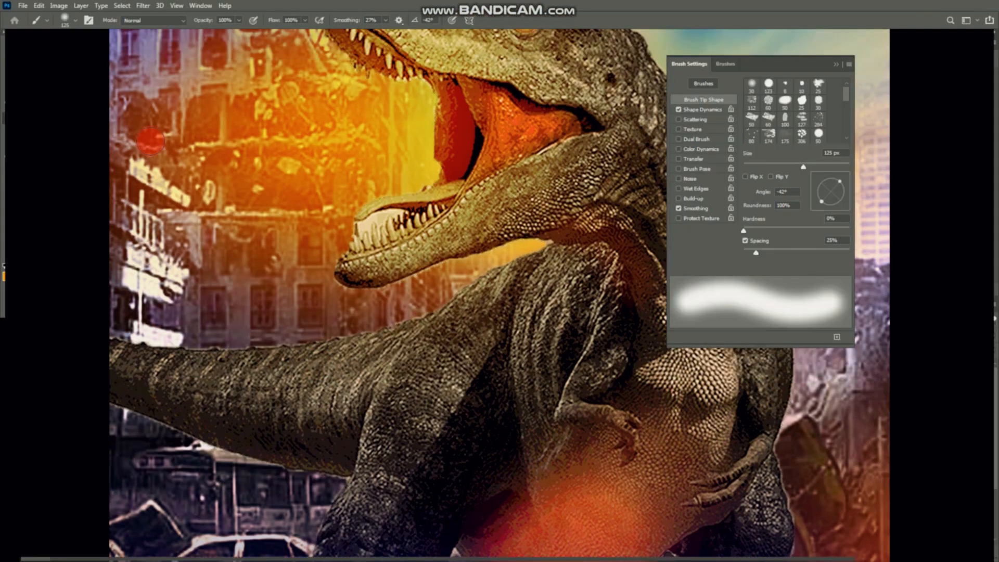
pyautogui.click(234, 23)
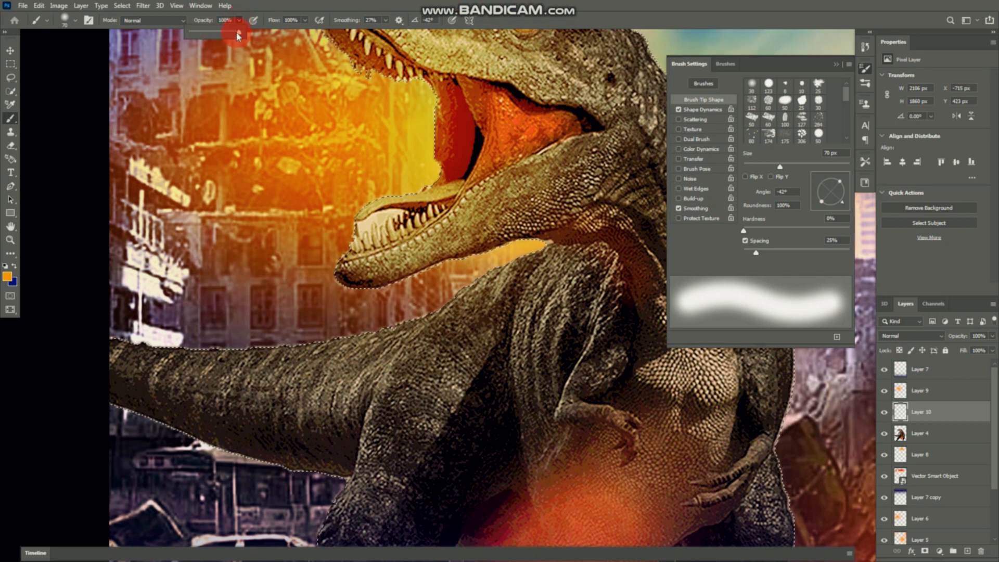
pyautogui.moveTo(198, 36); pyautogui.dragTo(200, 34)
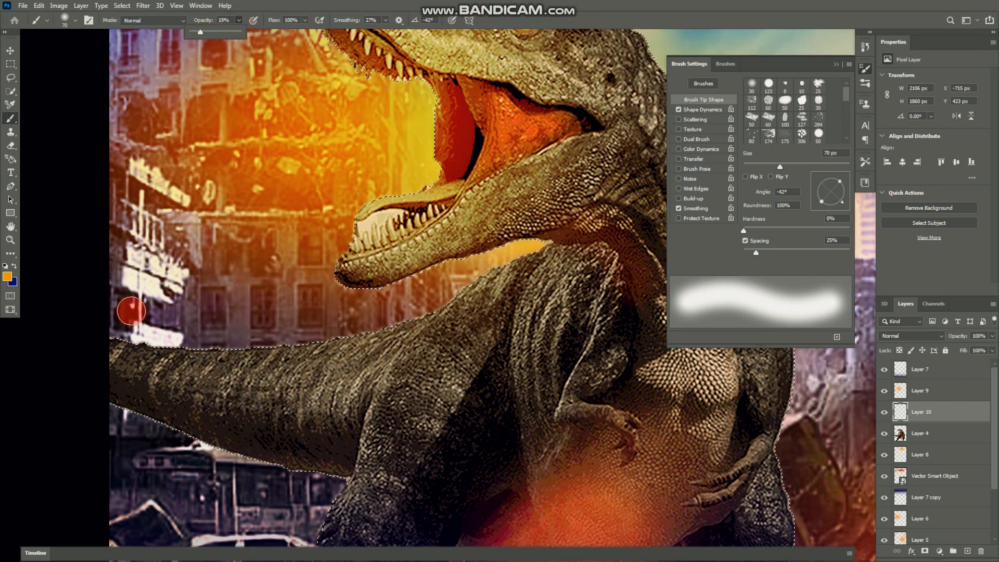
# Paint faint orange light over the dinosaur's head, tail, back and body inside the selection on Layer 9, enlarging the brush to 250 px, and deselect
pyautogui.press('f')
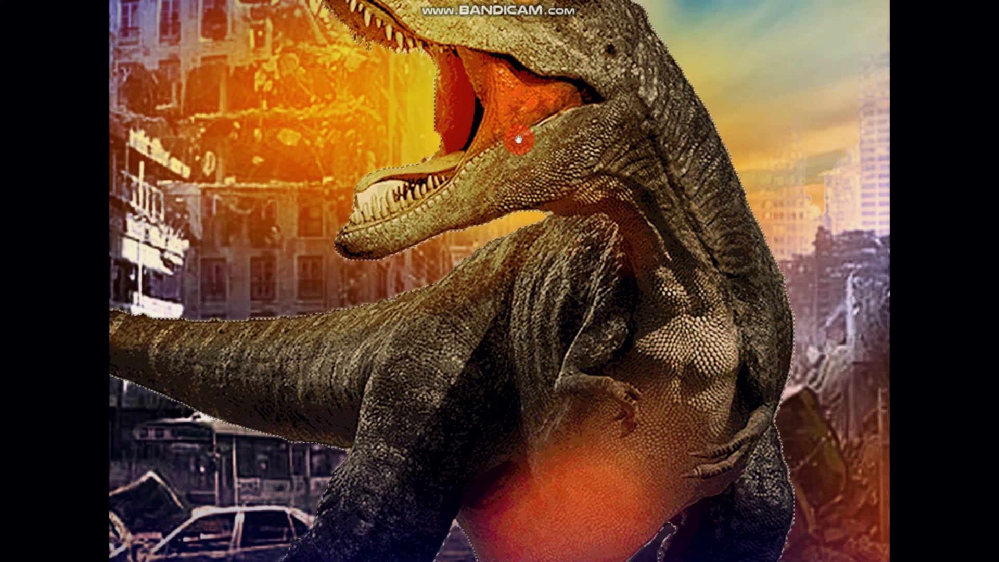
pyautogui.scroll(5, 519, 138)
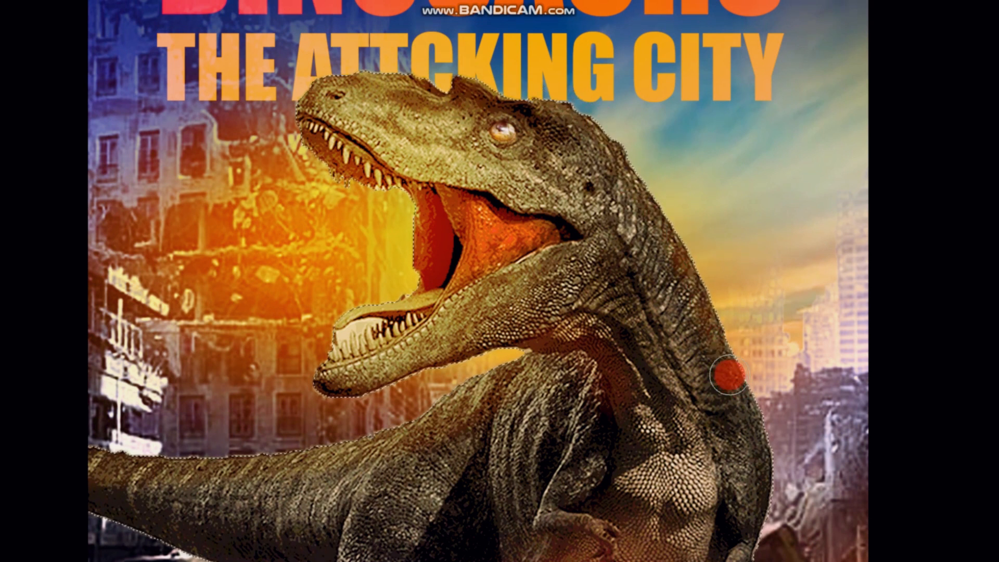
pyautogui.click(739, 396)
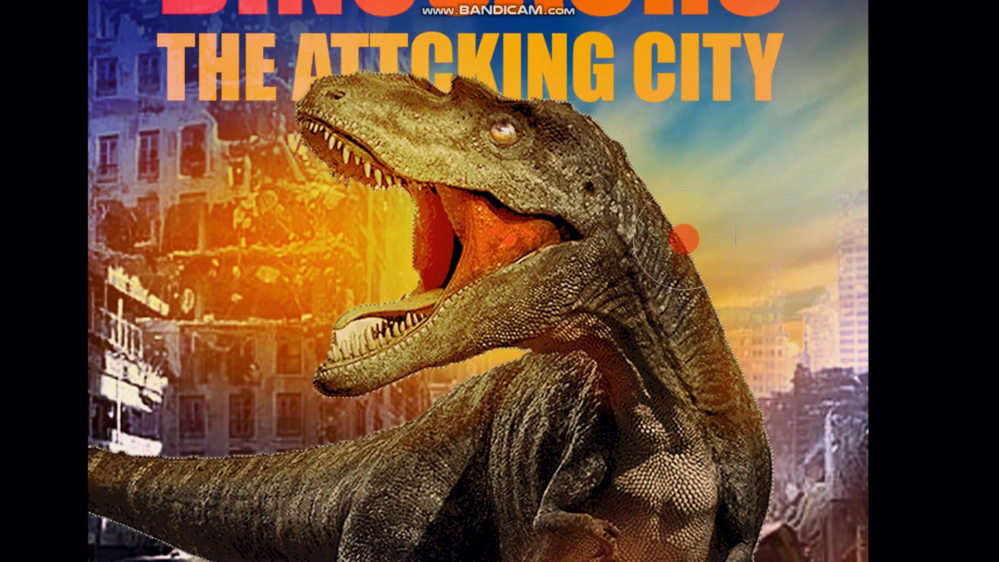
pyautogui.moveTo(743, 446); pyautogui.dragTo(575, 129)
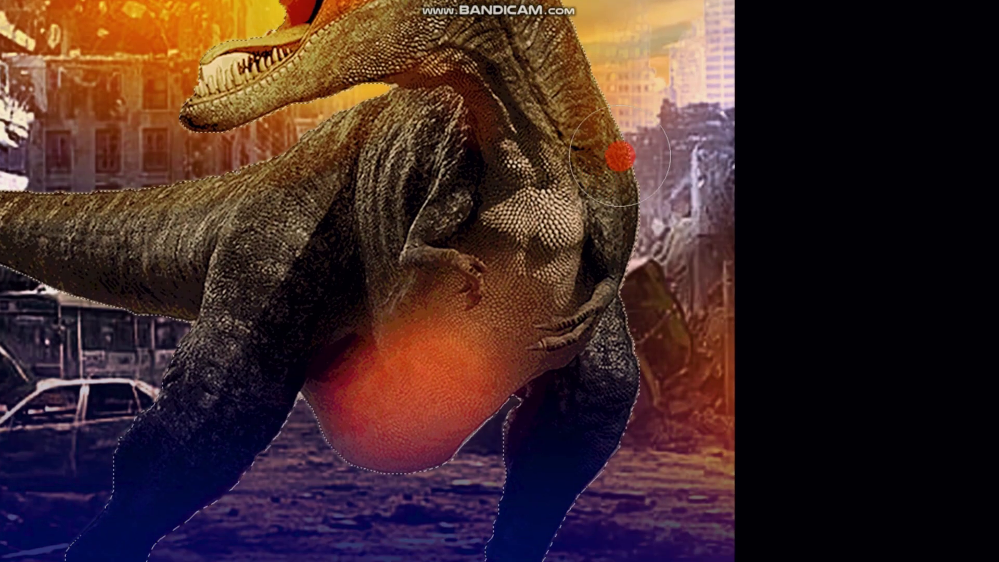
pyautogui.moveTo(614, 438)
pyautogui.mouseDown()
pyautogui.moveTo(654, 217)
pyautogui.moveTo(598, 376)
pyautogui.moveTo(625, 144)
pyautogui.moveTo(640, 168)
pyautogui.moveTo(381, 55)
pyautogui.moveTo(248, 121)
pyautogui.moveTo(108, 274)
pyautogui.moveTo(140, 220)
pyautogui.moveTo(88, 378)
pyautogui.moveTo(103, 385)
pyautogui.moveTo(219, 119)
pyautogui.moveTo(195, 99)
pyautogui.moveTo(396, 256)
pyautogui.moveTo(393, 239)
pyautogui.moveTo(87, 196)
pyautogui.moveTo(389, 195)
pyautogui.moveTo(336, 180)
pyautogui.moveTo(553, 181)
pyautogui.moveTo(582, 171)
pyautogui.moveTo(586, 205)
pyautogui.moveTo(645, 267)
pyautogui.moveTo(704, 269)
pyautogui.moveTo(741, 189)
pyautogui.moveTo(739, 147)
pyautogui.moveTo(785, 126)
pyautogui.moveTo(751, 57)
pyautogui.moveTo(777, 98)
pyautogui.moveTo(757, 217)
pyautogui.moveTo(753, 168)
pyautogui.moveTo(701, 161)
pyautogui.moveTo(750, 214)
pyautogui.moveTo(771, 273)
pyautogui.mouseUp()
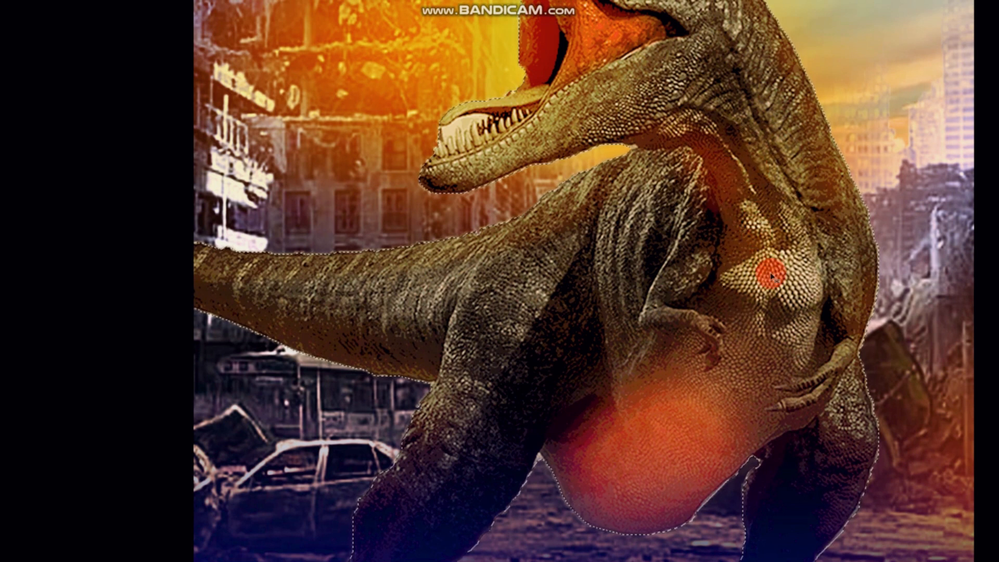
pyautogui.hotkey('ctrl', '0')
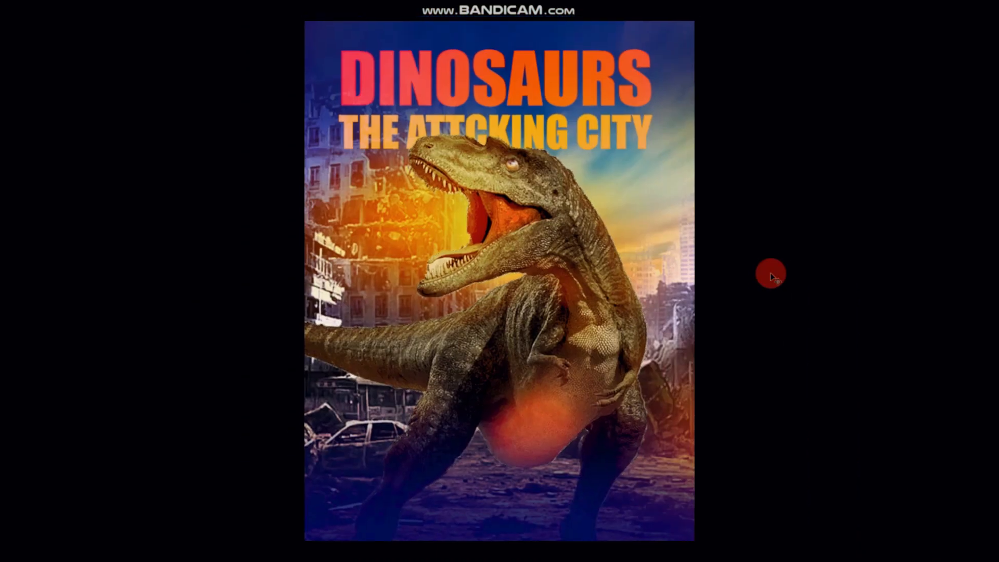
# Compare the poster with the Layer 9 orange glow hidden and shown
pyautogui.hotkey('ctrl', '-')
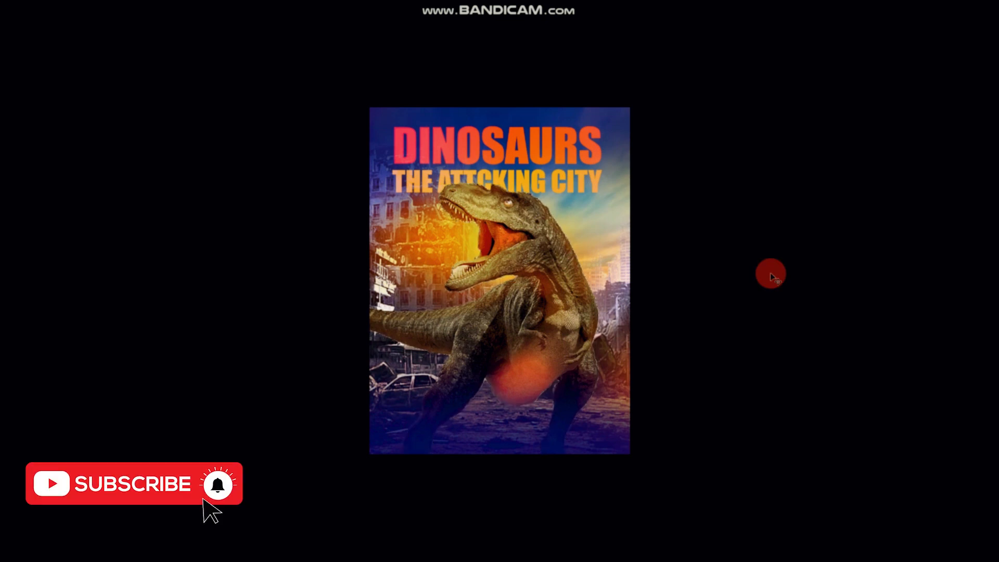
pyautogui.press('f')
pyautogui.press('Tab')
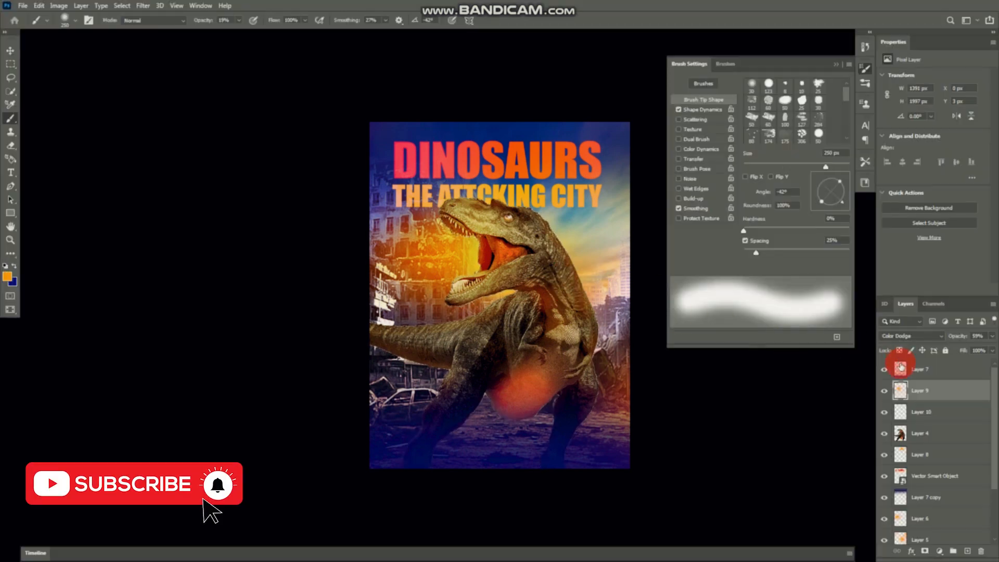
pyautogui.click(882, 392)
pyautogui.click(883, 392)
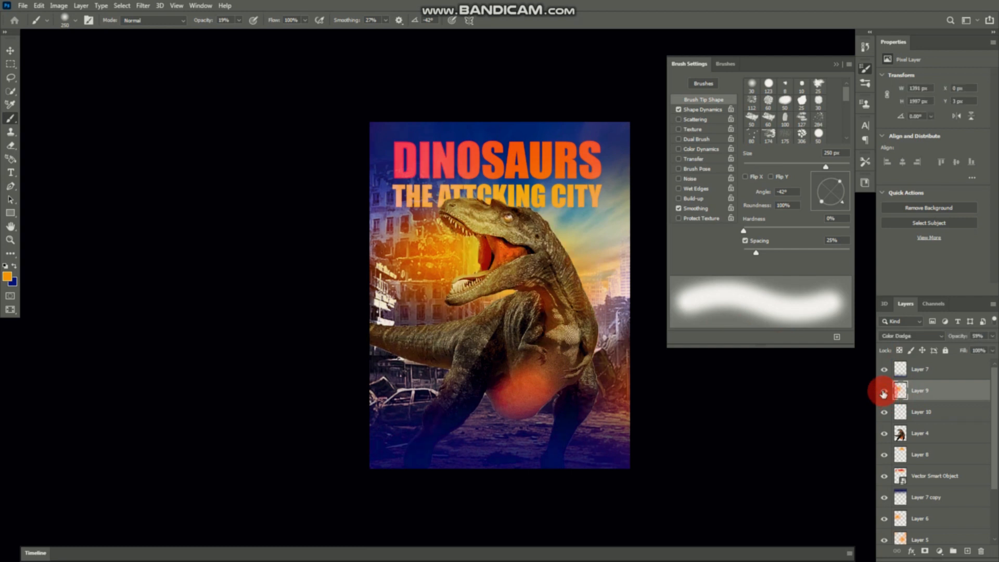
pyautogui.click(883, 393)
pyautogui.click(883, 393)
pyautogui.click(883, 392)
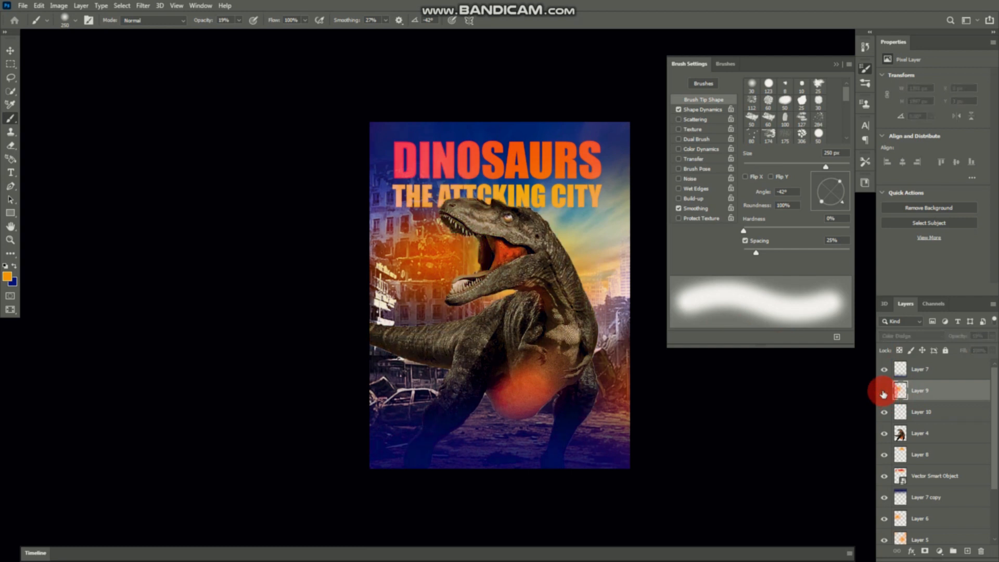
pyautogui.click(882, 393)
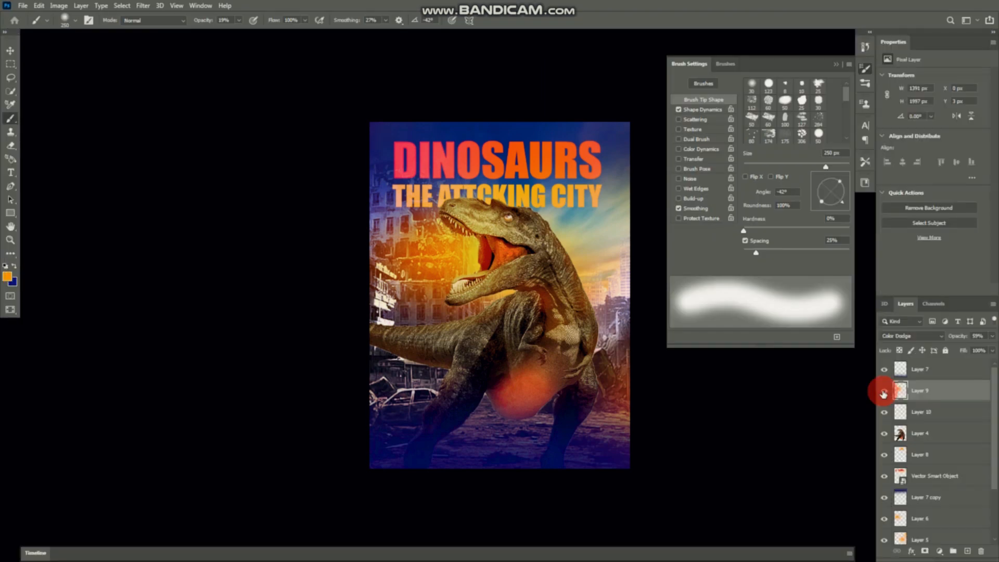
pyautogui.click(884, 394)
pyautogui.click(884, 394)
pyautogui.click(884, 394)
pyautogui.click(884, 393)
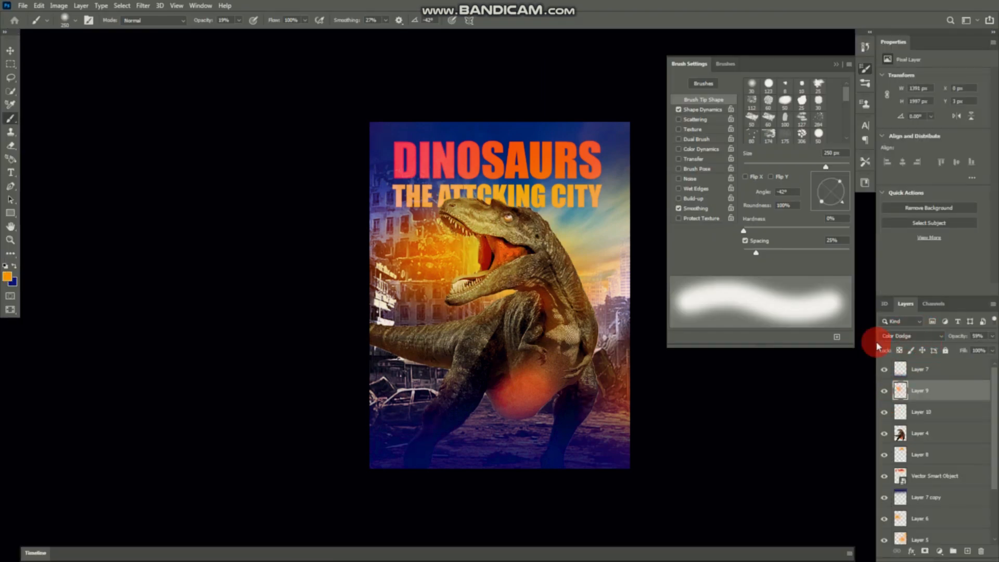
pyautogui.click(884, 394)
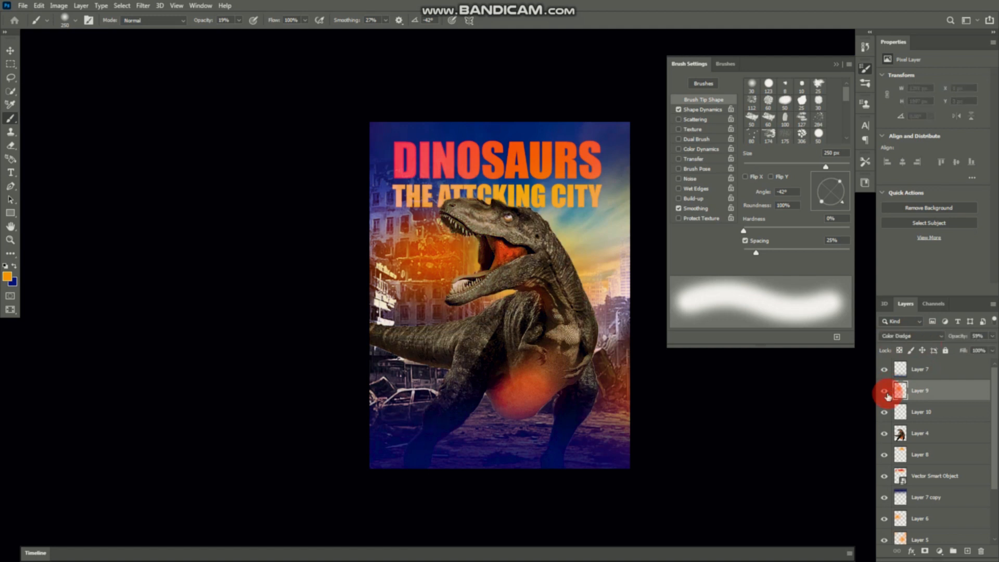
pyautogui.click(884, 393)
pyautogui.click(884, 394)
pyautogui.click(884, 394)
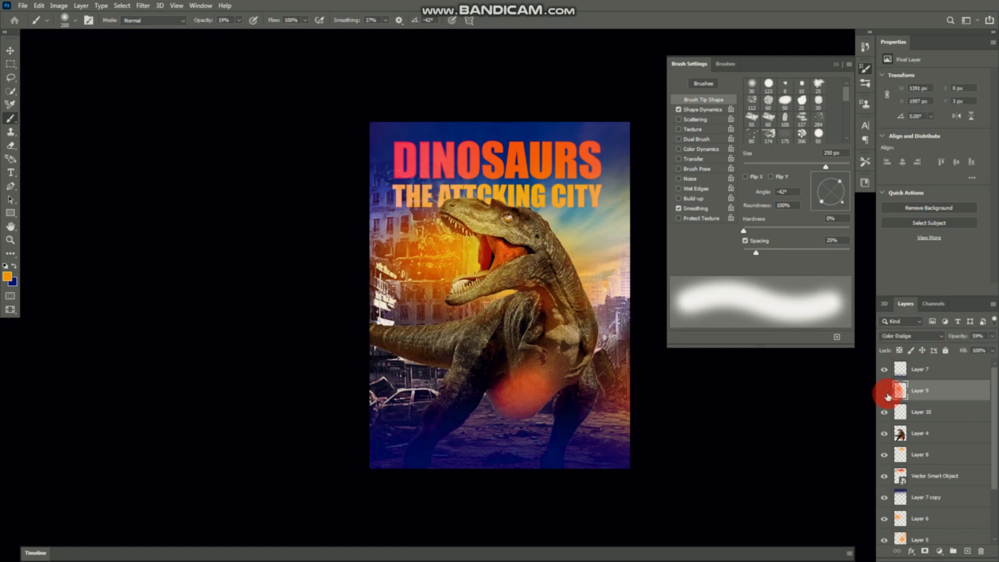
pyautogui.click(885, 394)
pyautogui.click(884, 394)
# Examine the finished poster in full-screen view at different magnifications
pyautogui.press('f')
pyautogui.press('f')
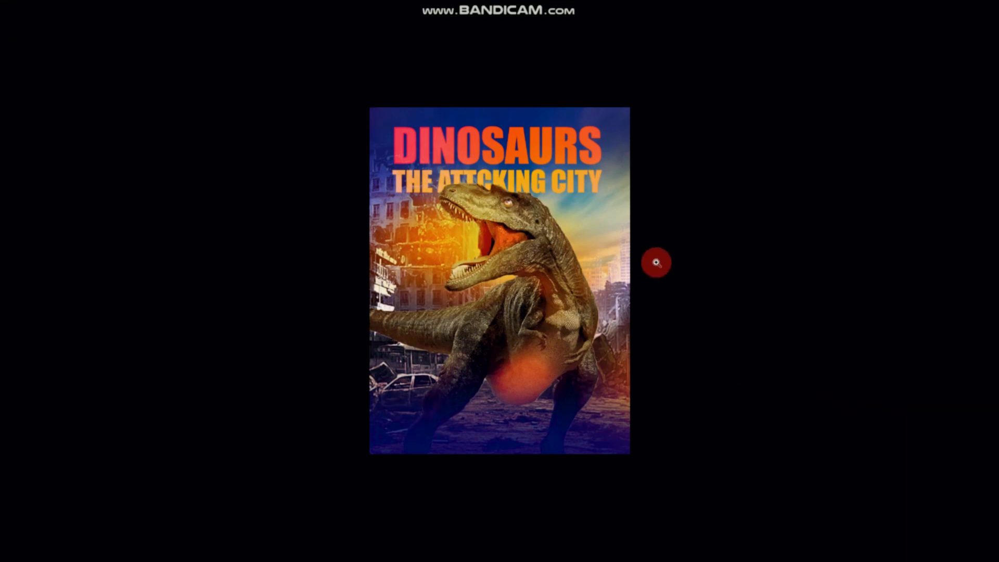
pyautogui.click(656, 263)
pyautogui.press('f')
pyautogui.press('f')
pyautogui.press('f')
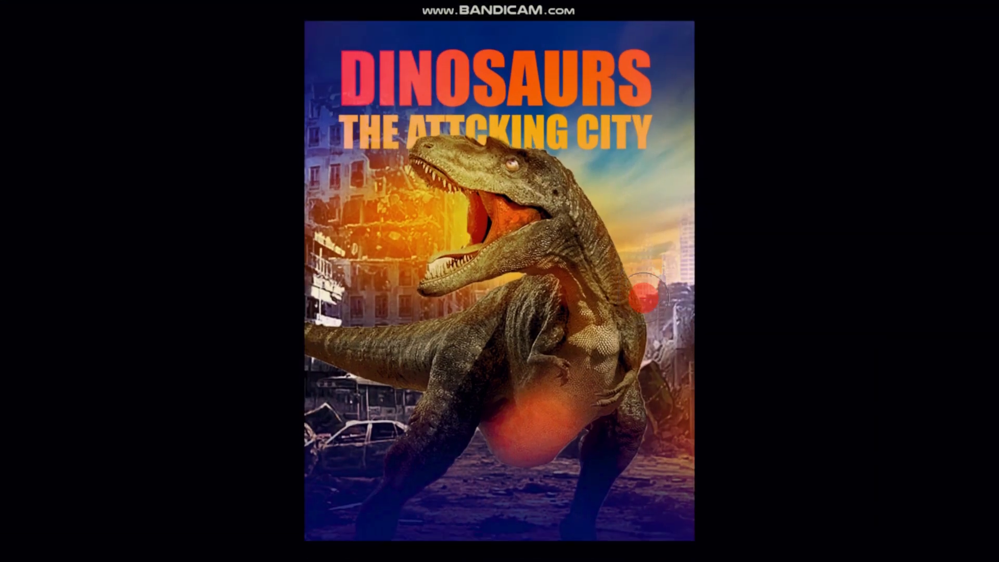
pyautogui.keyDown('alt'); pyautogui.click(644, 296); pyautogui.keyUp('alt')
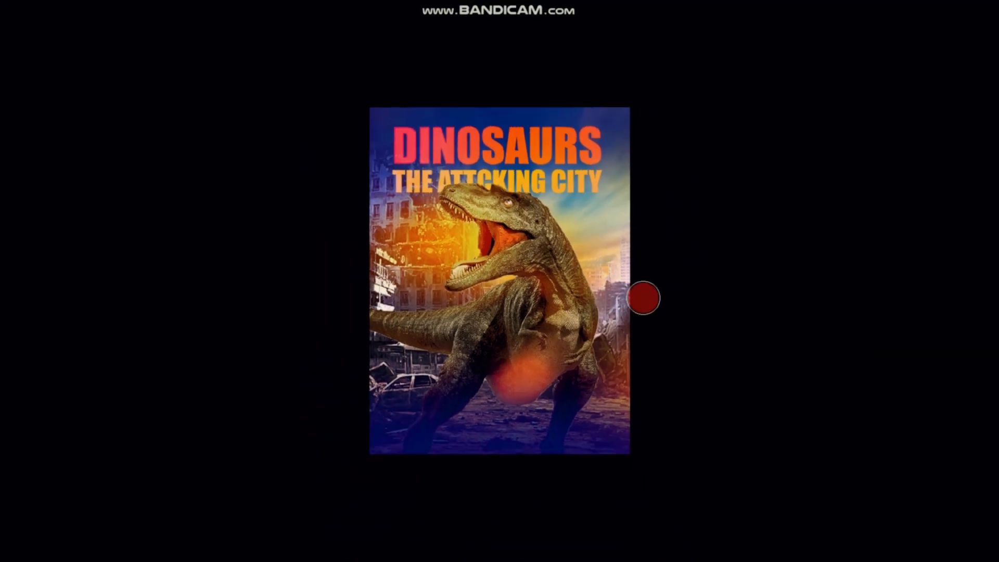
pyautogui.press('f')
pyautogui.press('f')
pyautogui.press('f')
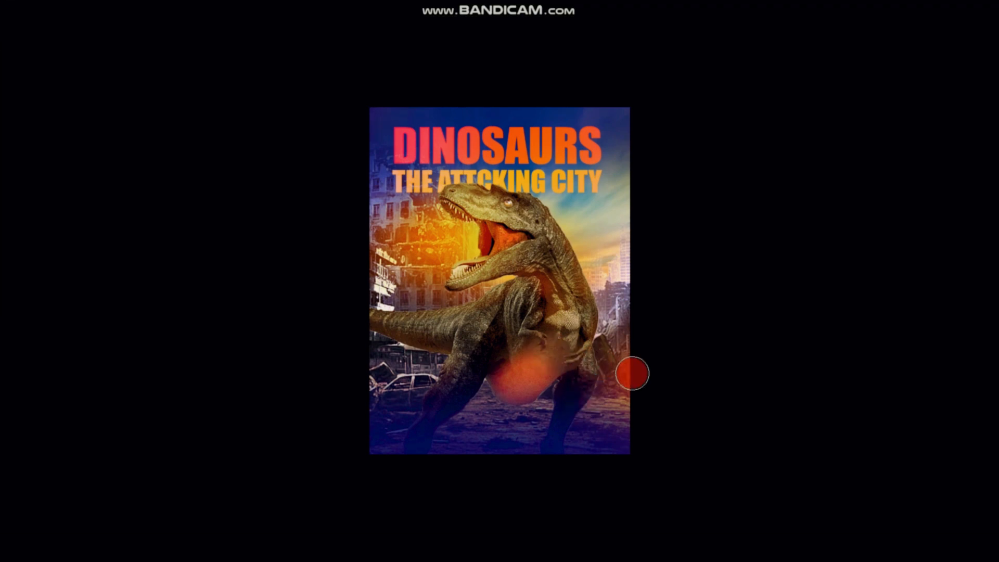
pyautogui.click(556, 276)
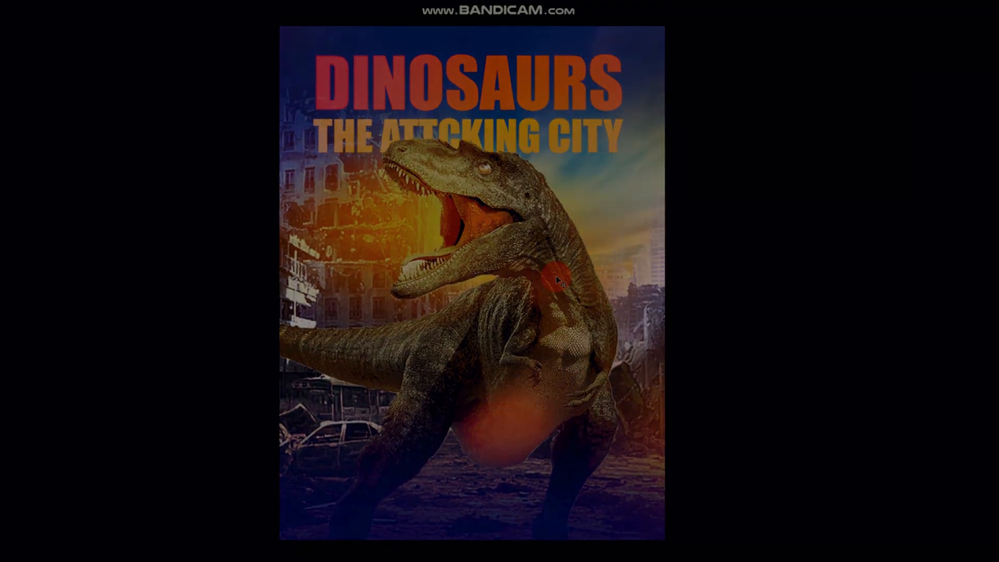